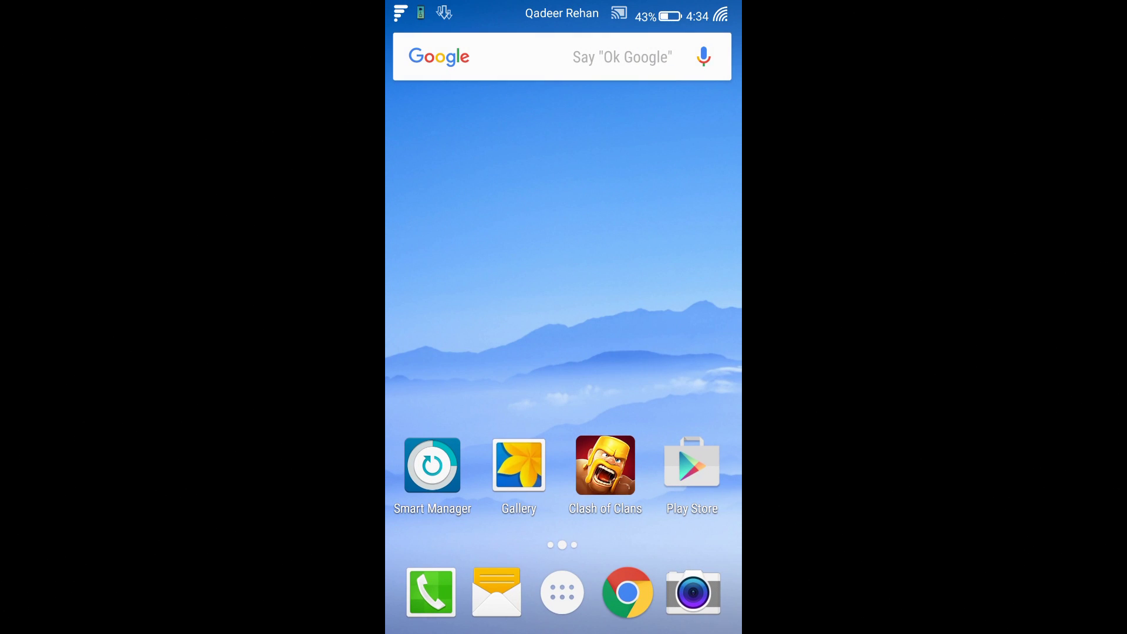
Open the Google Play Store app from the Android home screen.
click(692, 465)
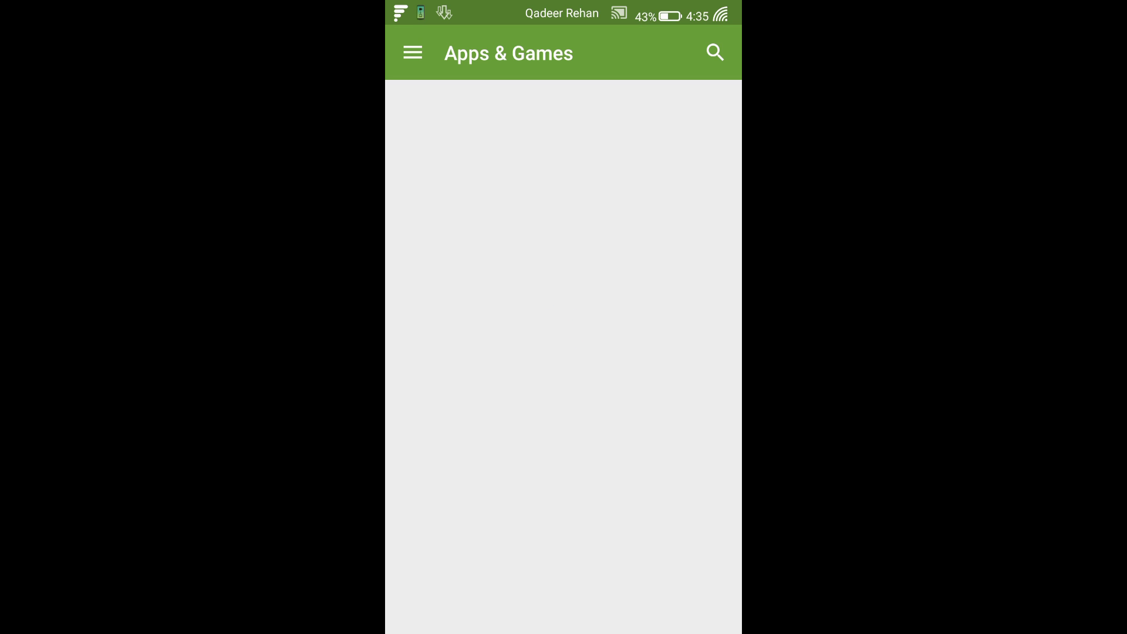
Search the Play Store for 'simdif' and launch the installed Website Builder for Android.
click(714, 50)
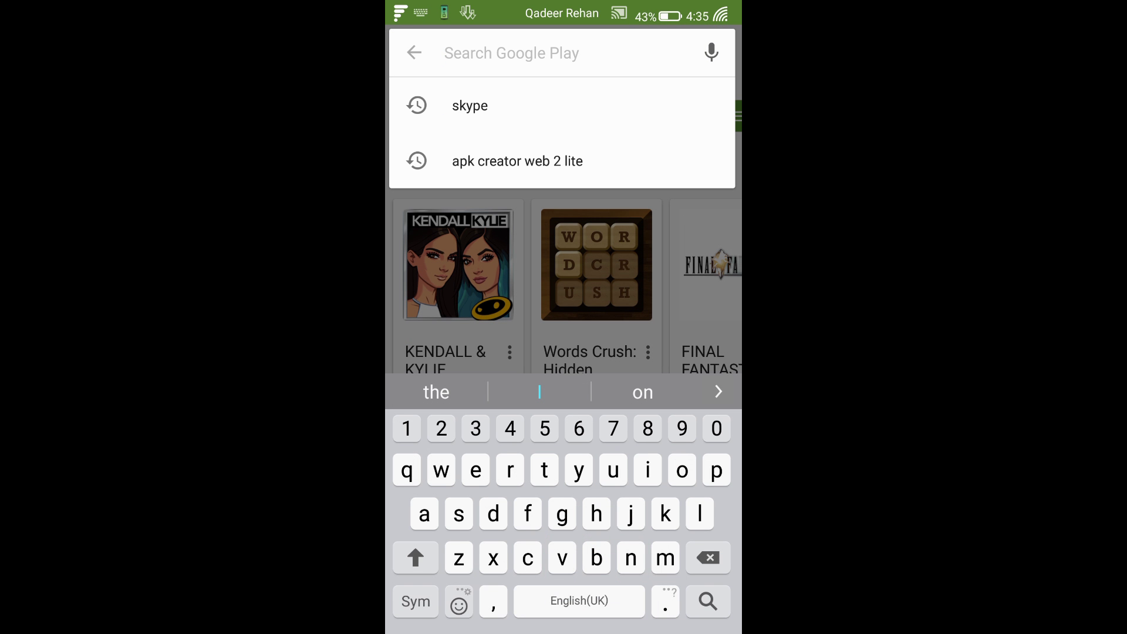
text(simf)
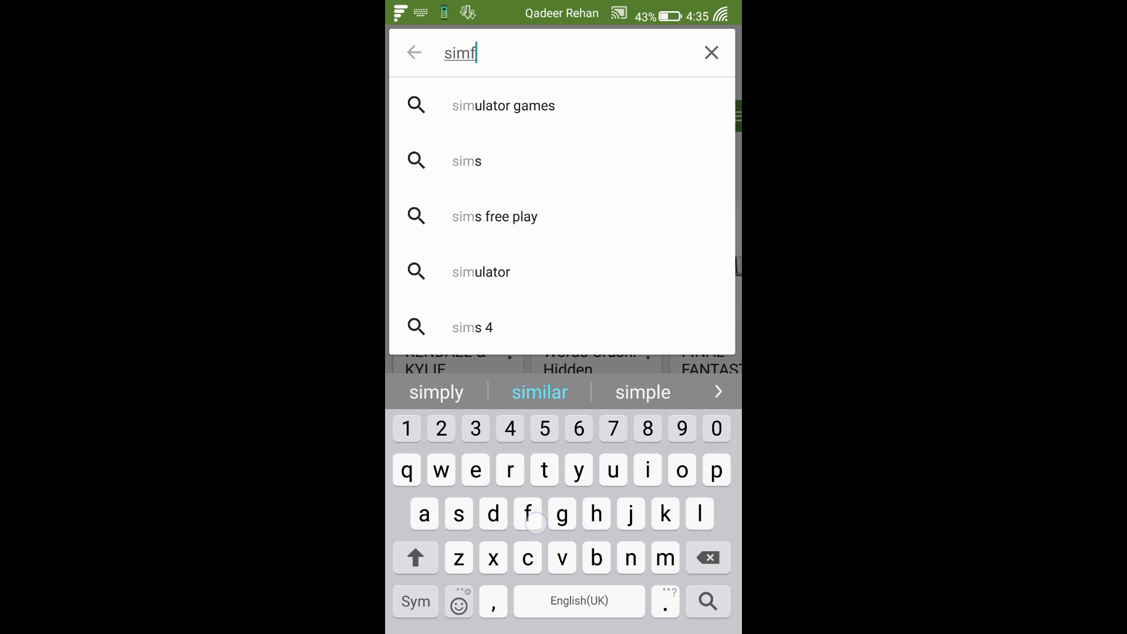
key(BackSpace)
text(dif)
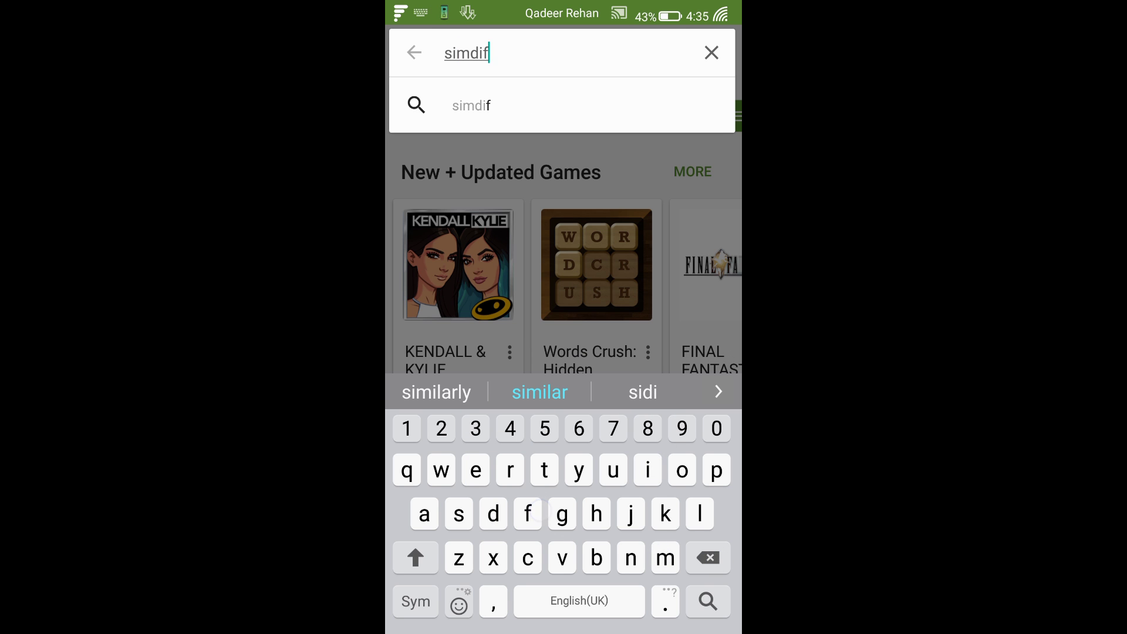
click(591, 108)
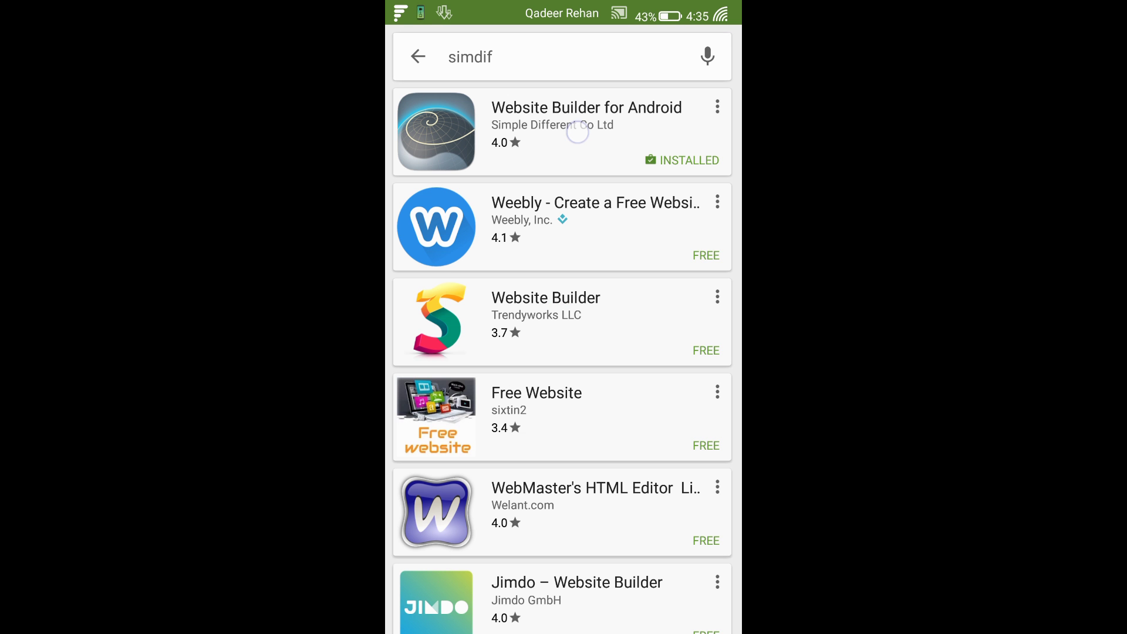
click(586, 126)
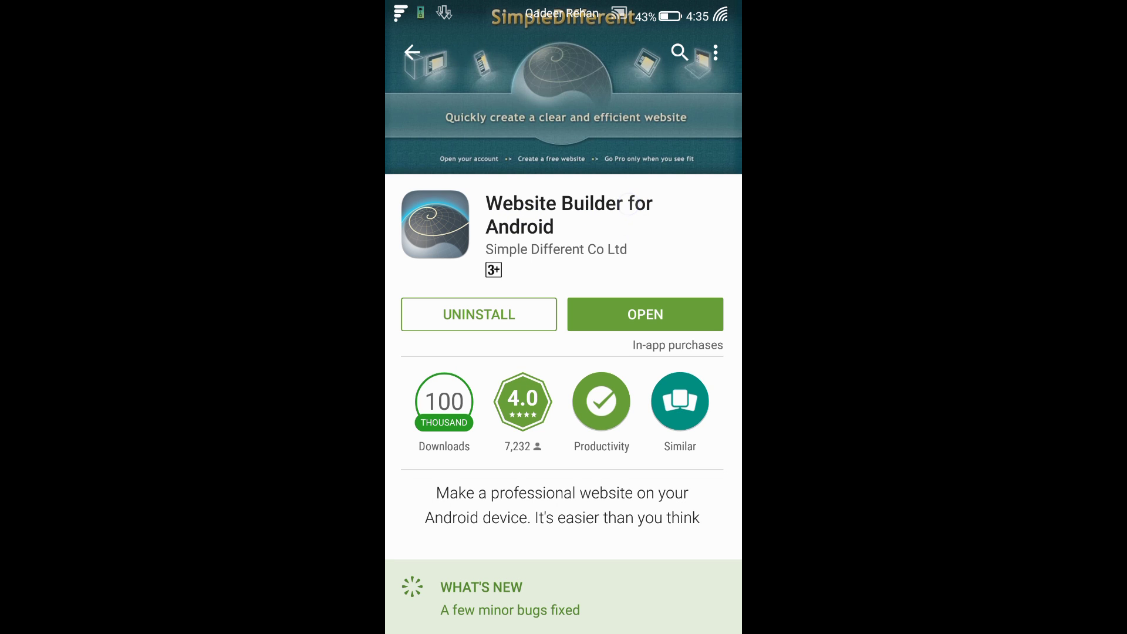
click(671, 311)
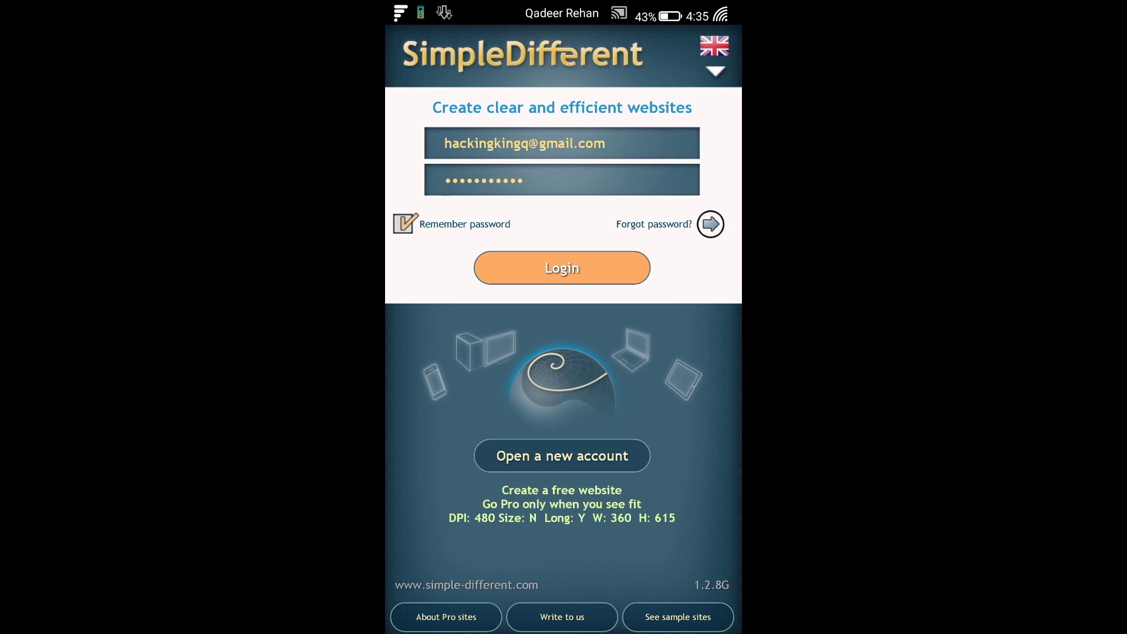
Log in to the SimDif account, retrying until the editor loads.
click(605, 268)
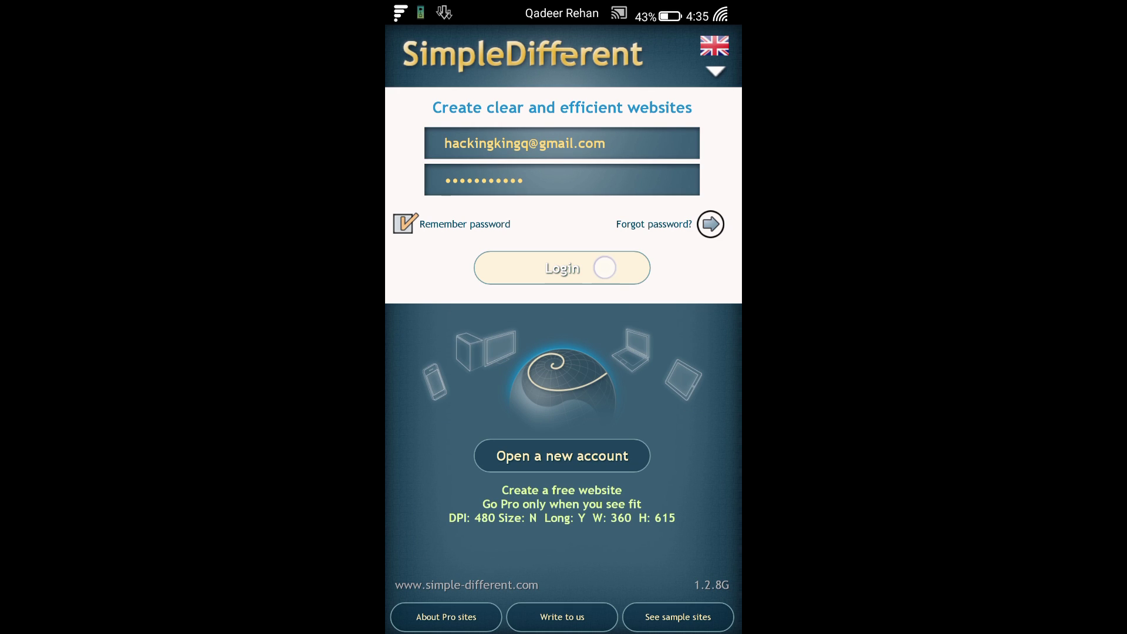
click(617, 344)
click(514, 427)
click(639, 416)
click(532, 428)
click(630, 412)
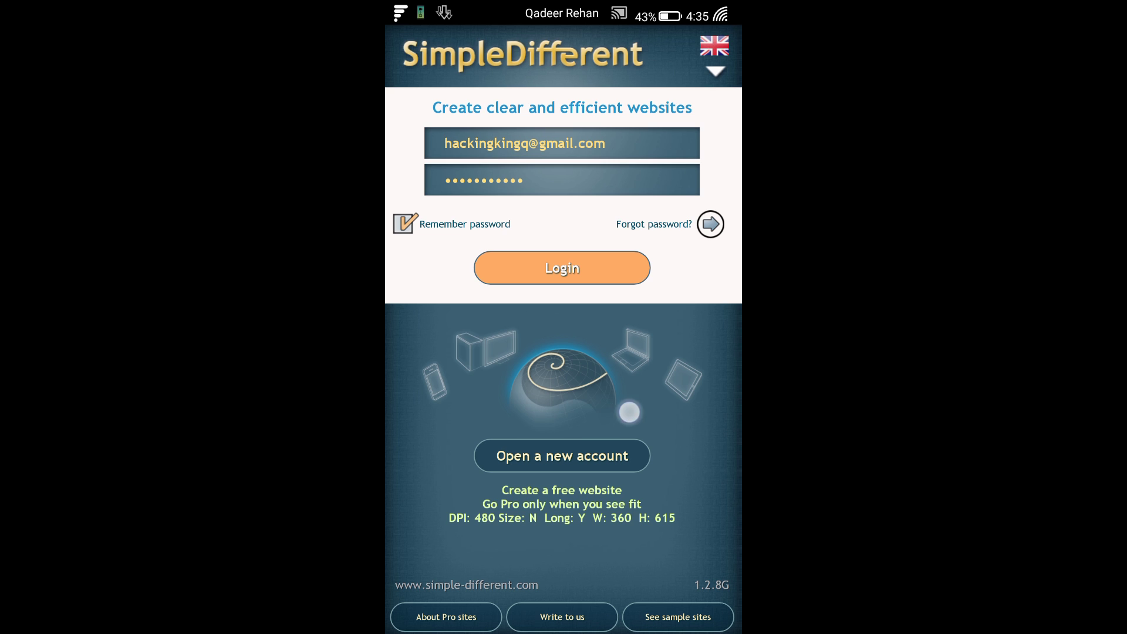
click(593, 277)
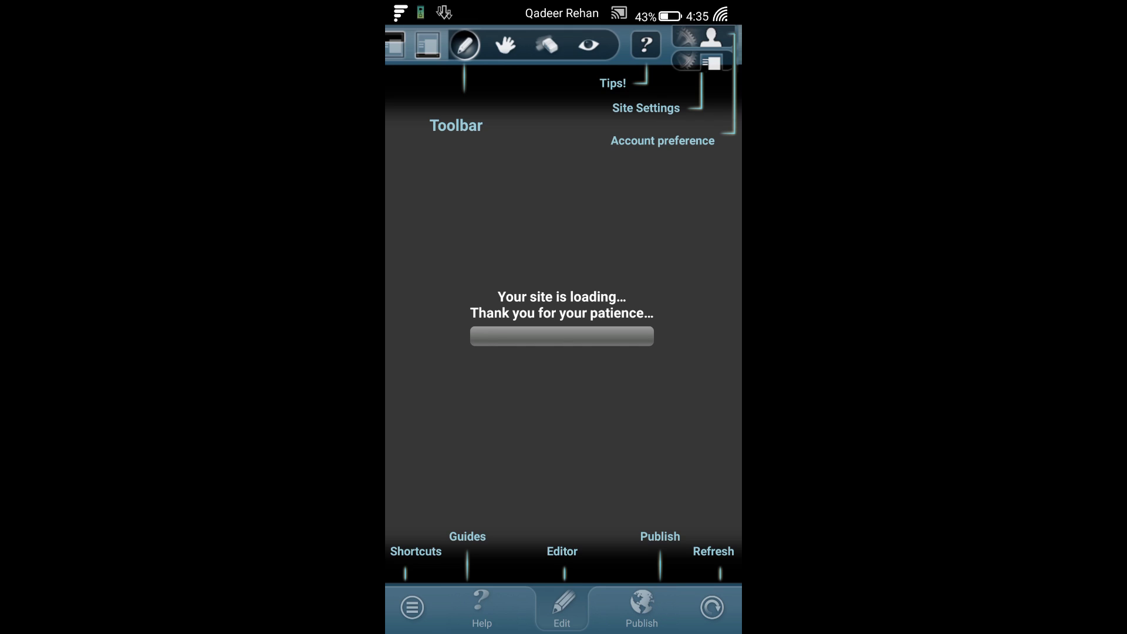
Show the Website Name list of existing sites and the create-new option.
drag(705, 251, 721, 334)
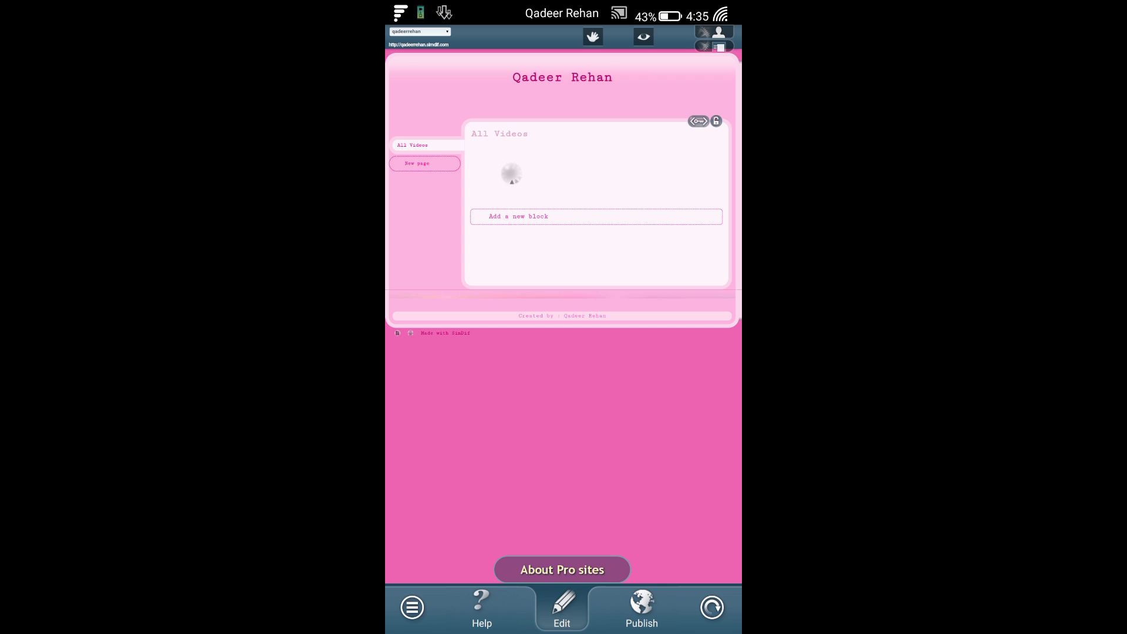
scroll(582, 203, up, 5)
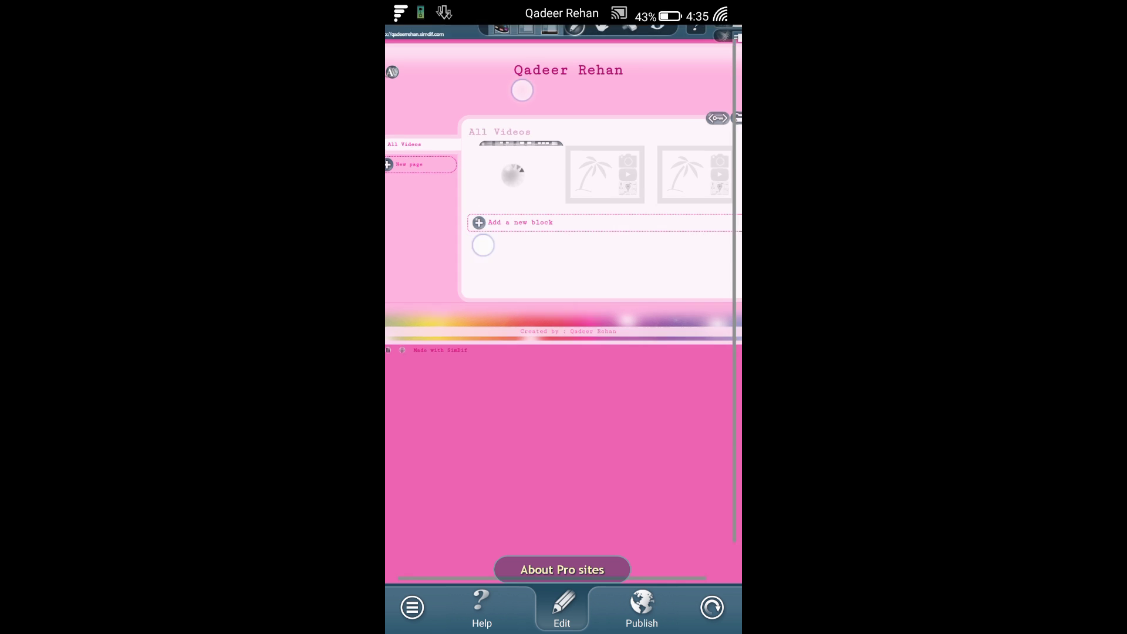
click(464, 41)
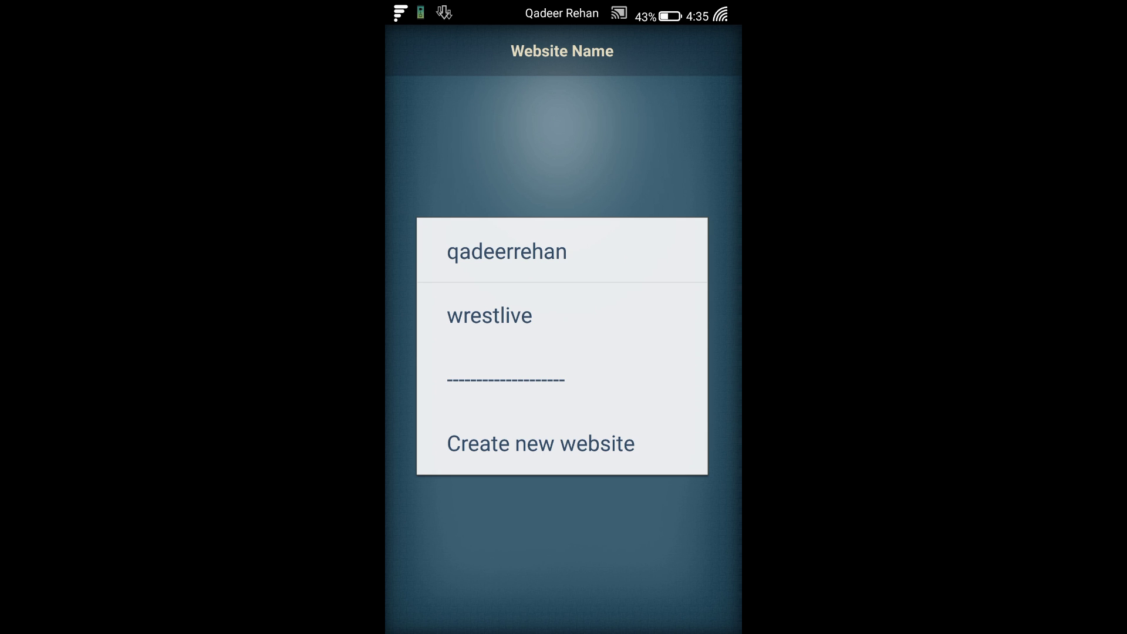
Start a new website, enter a site name, and check its availability.
click(615, 452)
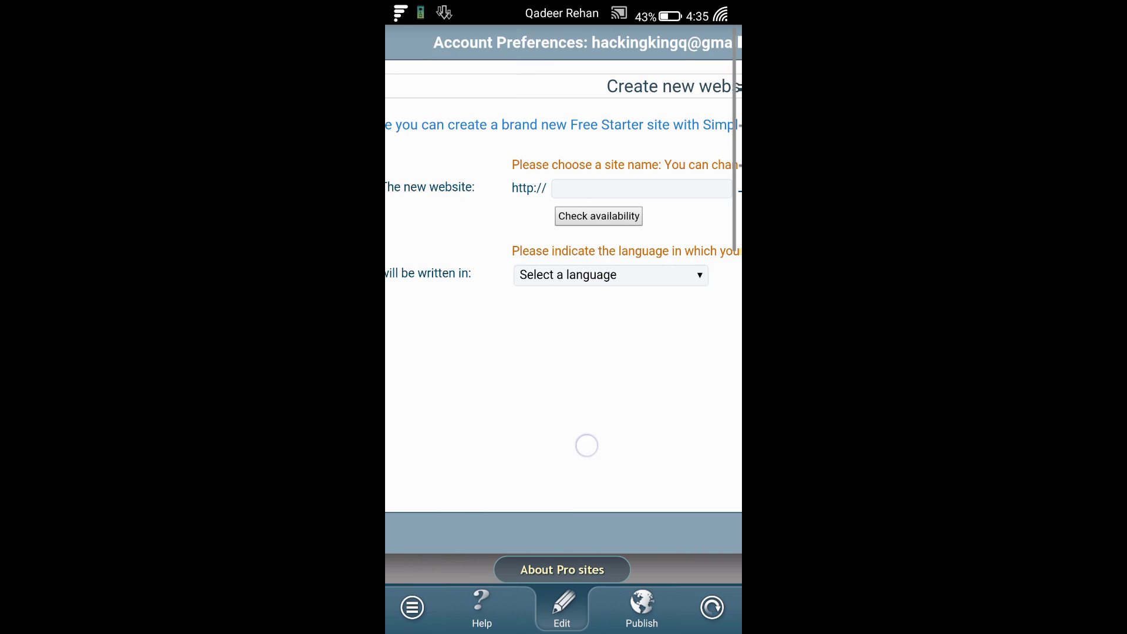
click(589, 190)
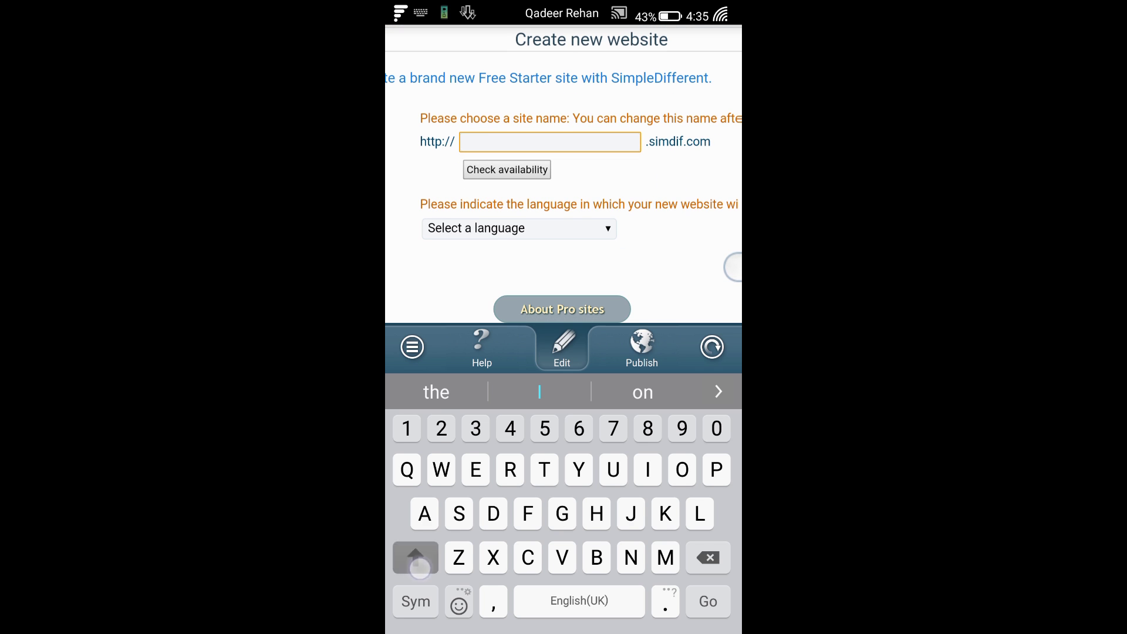
text(Qadeer)
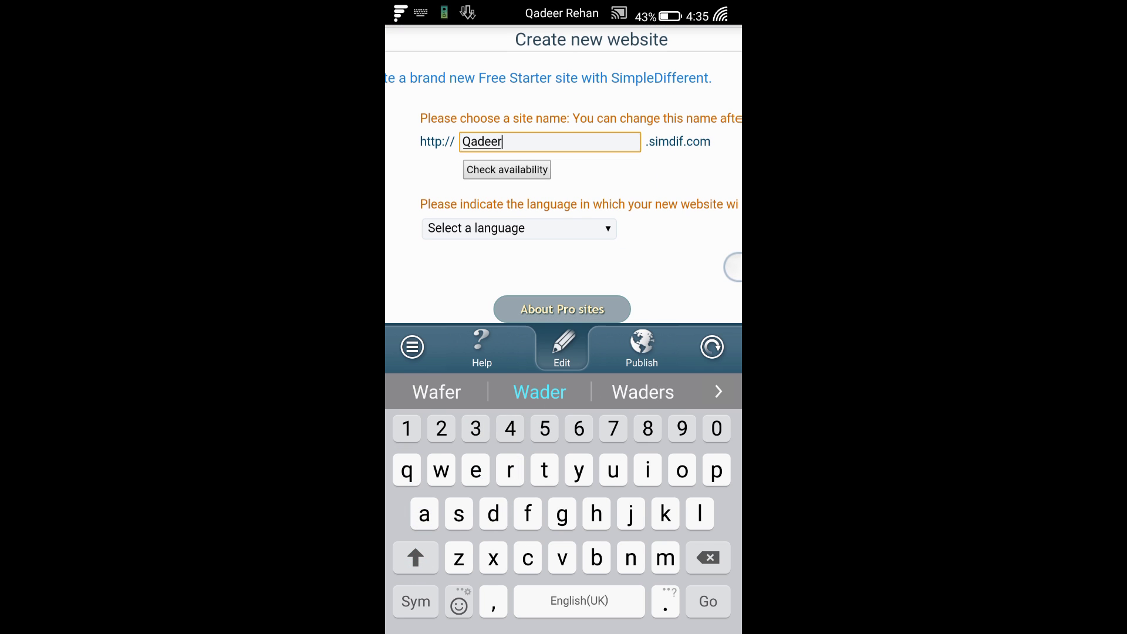
text(reha)
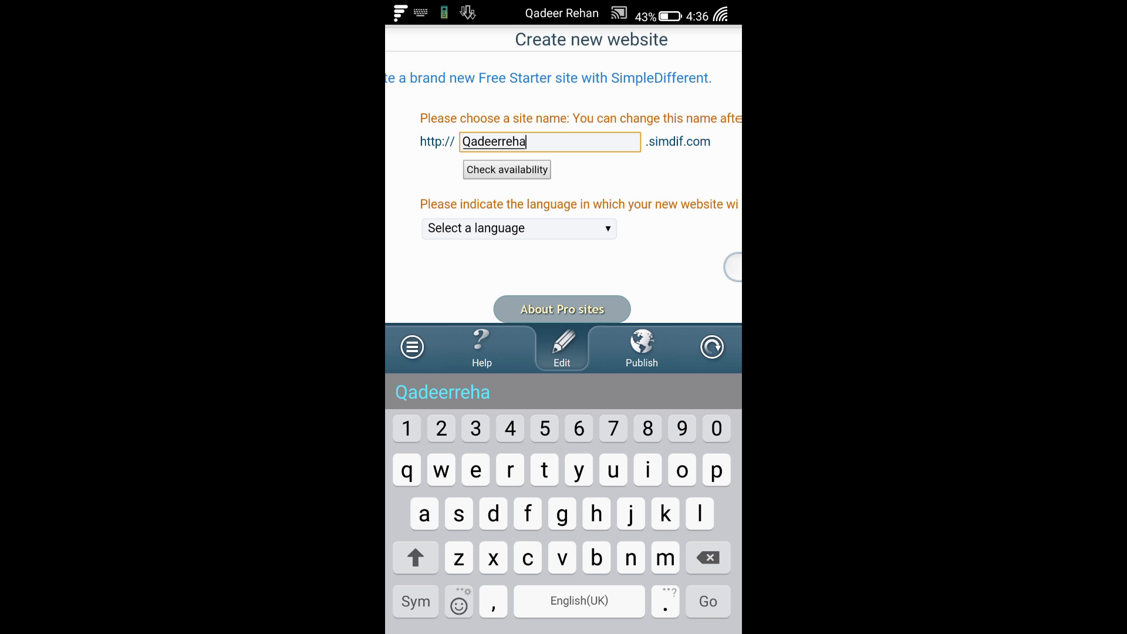
text(nYT)
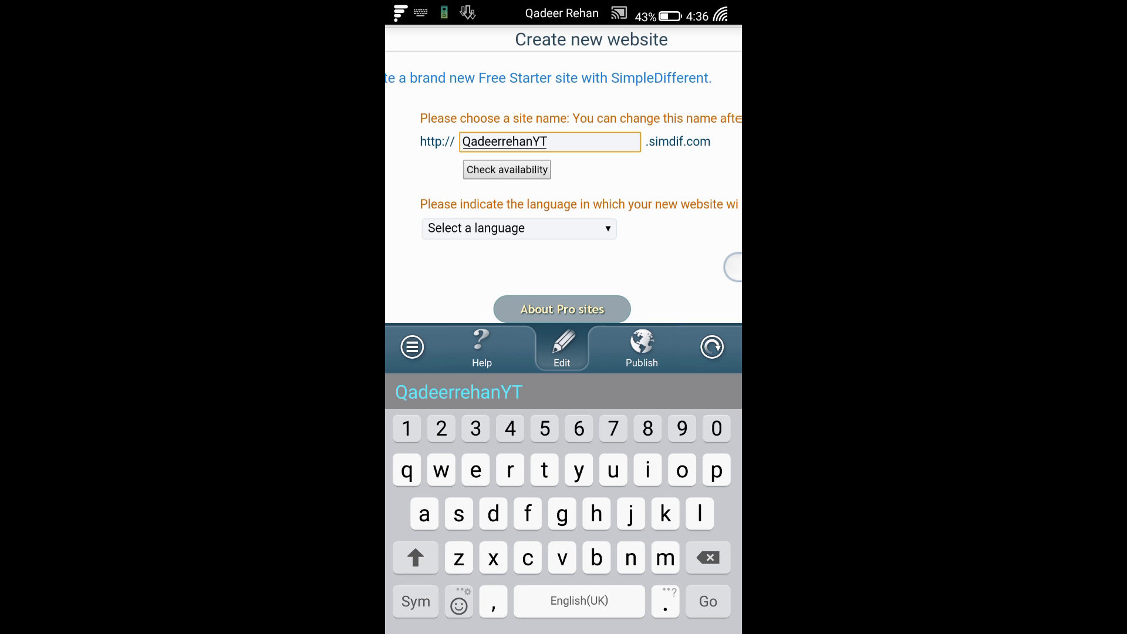
key(Return)
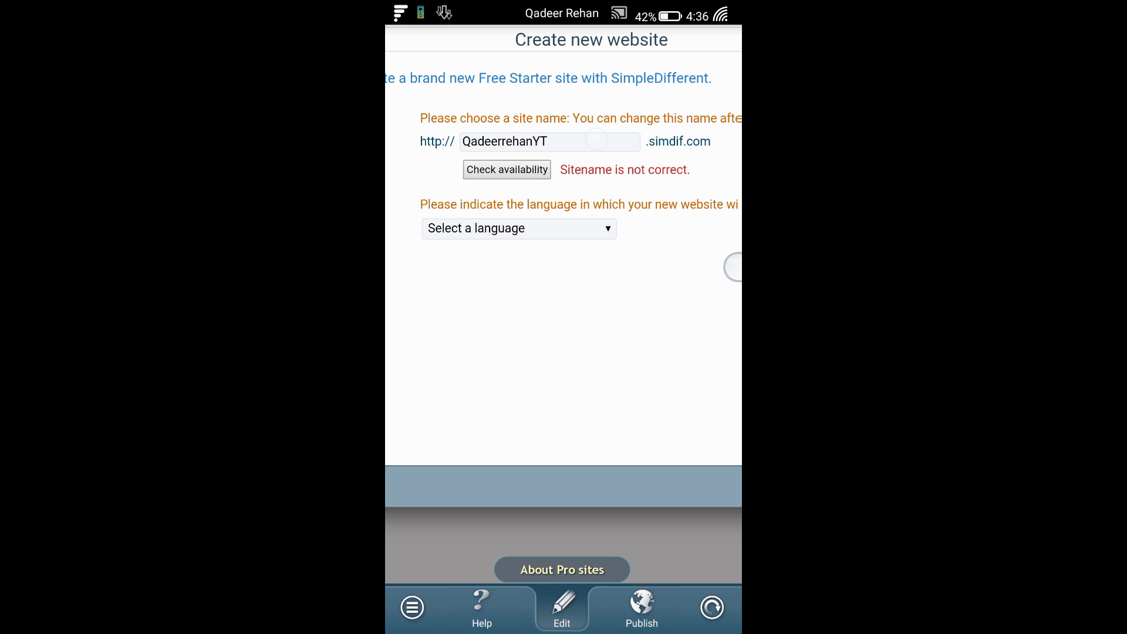
click(596, 141)
key(BackSpace)
key(BackSpace)
key(BackSpace)
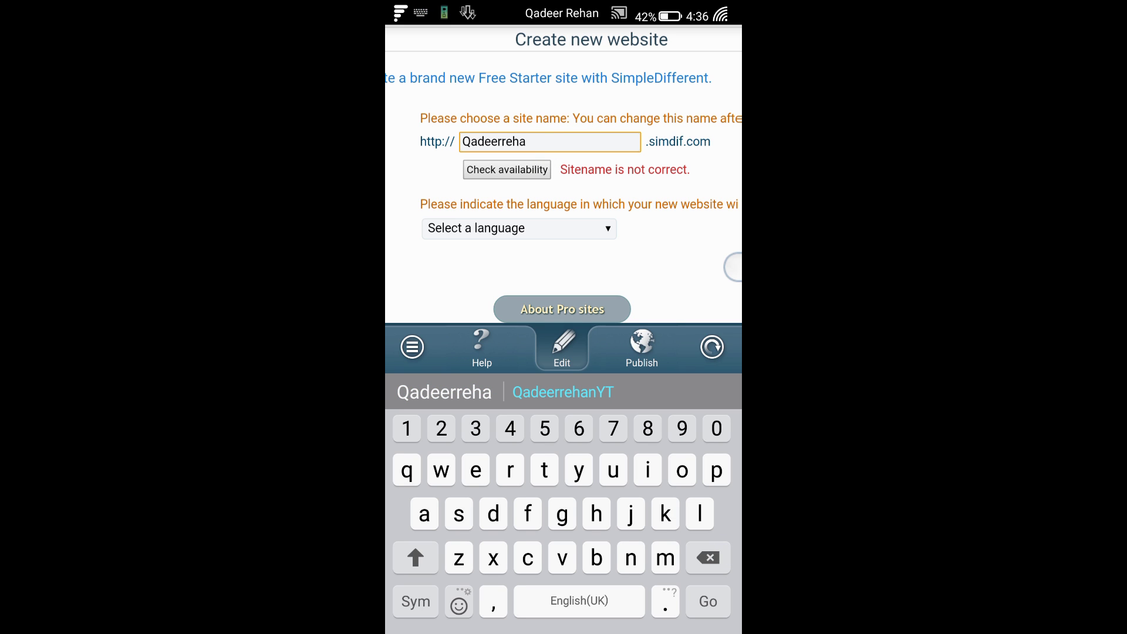
text(nyt)
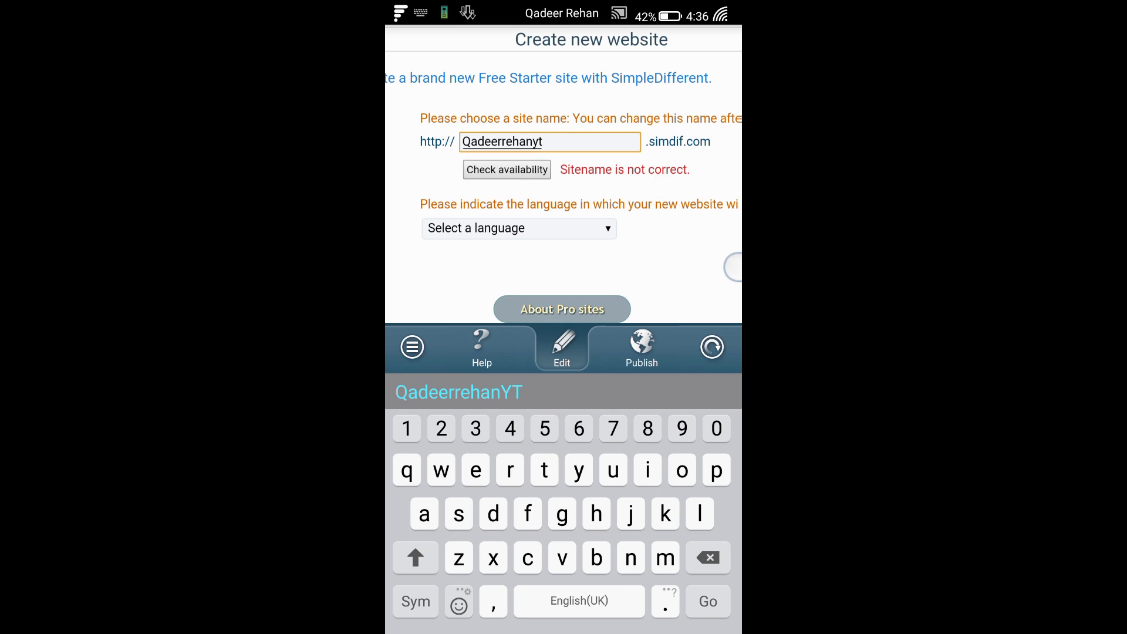
click(524, 170)
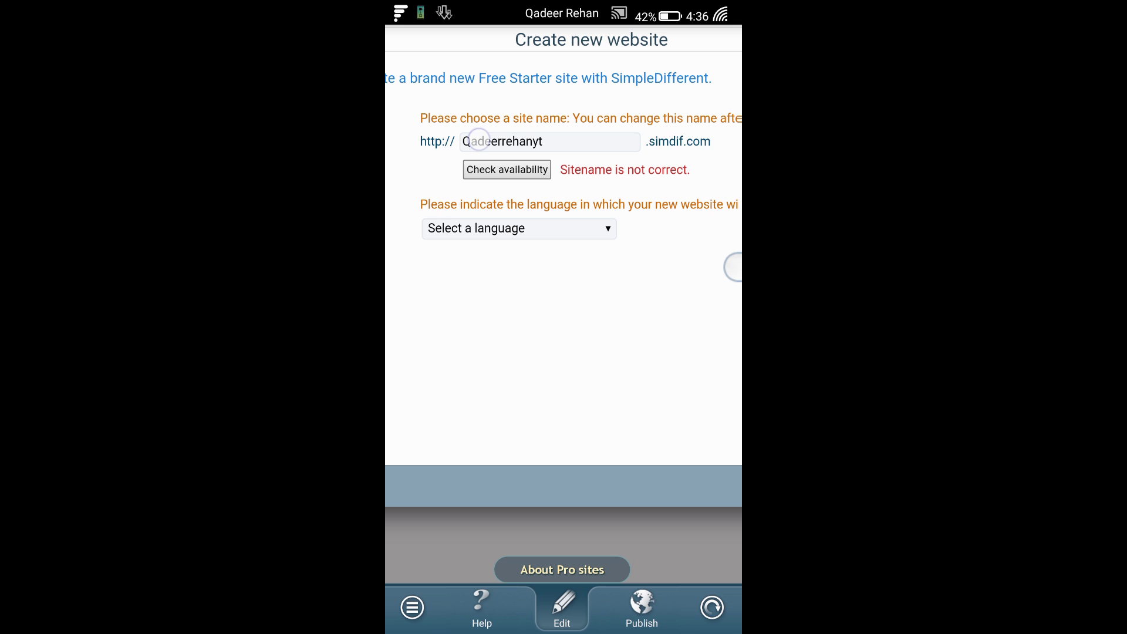
Make the site name fully lowercase and recheck its availability.
click(478, 140)
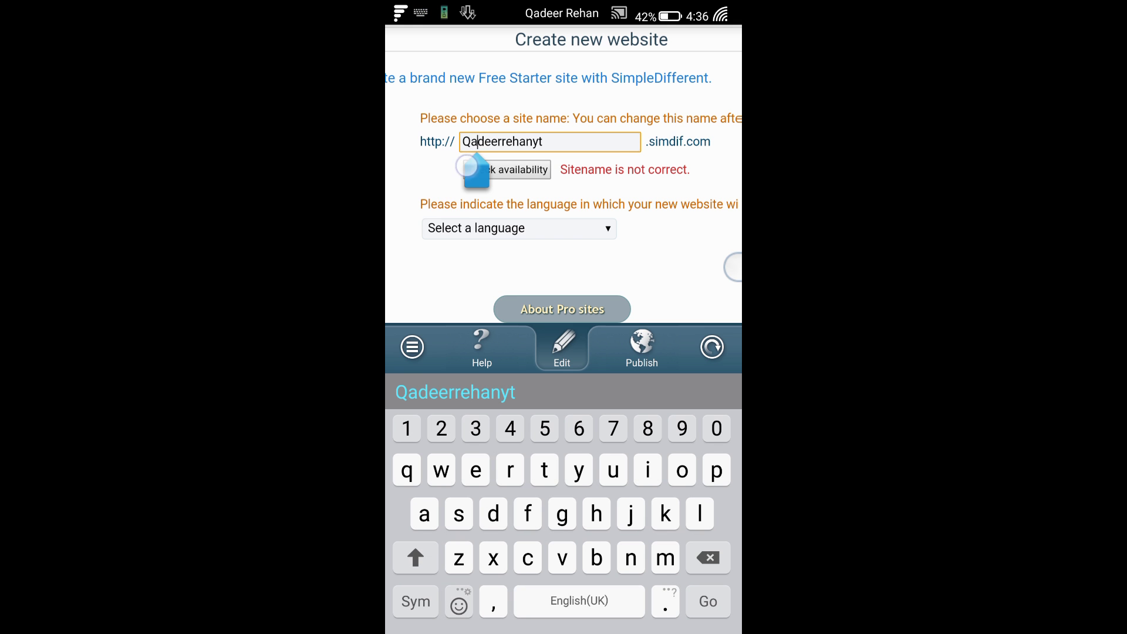
drag(467, 166, 462, 198)
key(BackSpace)
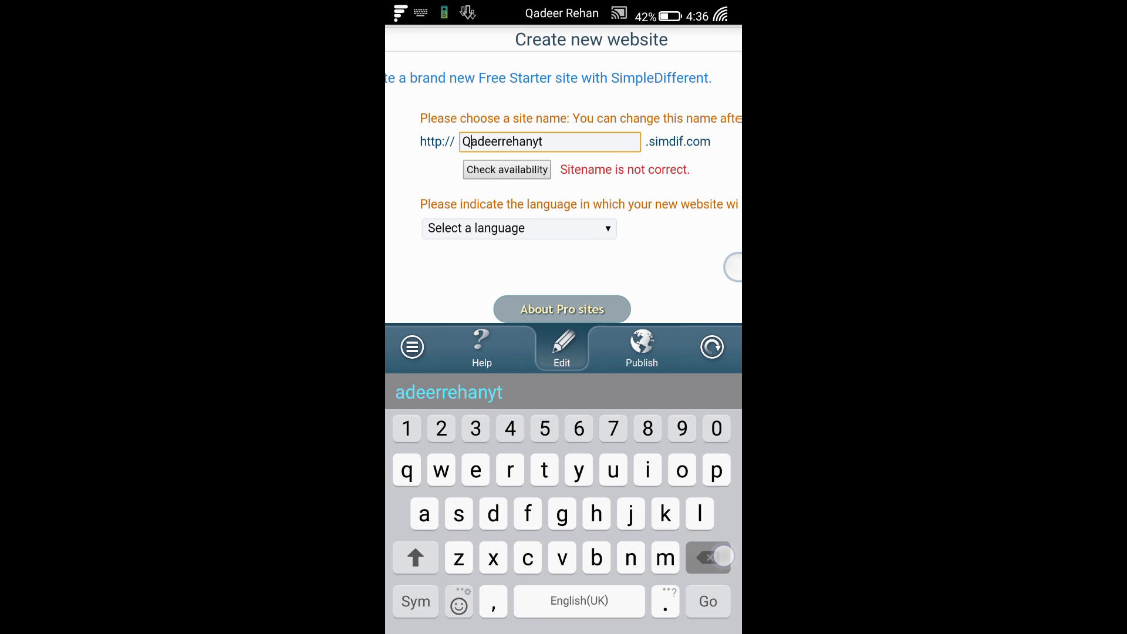
text(q)
click(507, 169)
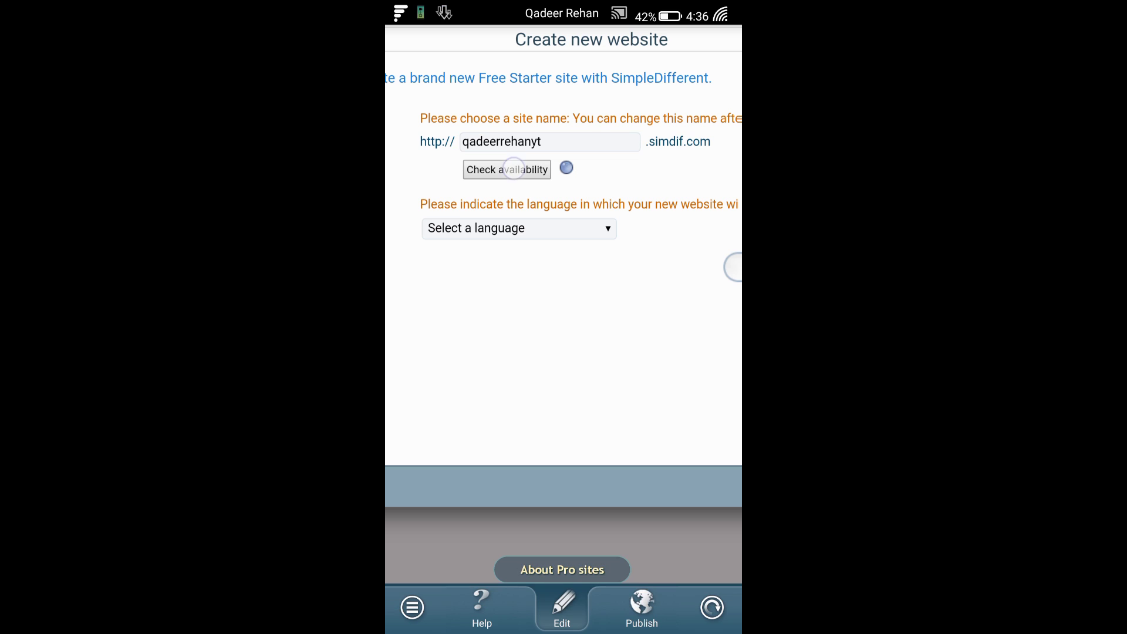
Choose English as the website language and create the free Starter site.
mouse_move(656, 331)
mouse_down()
mouse_move(549, 355)
mouse_move(644, 350)
mouse_move(649, 179)
mouse_up()
click(582, 233)
click(616, 390)
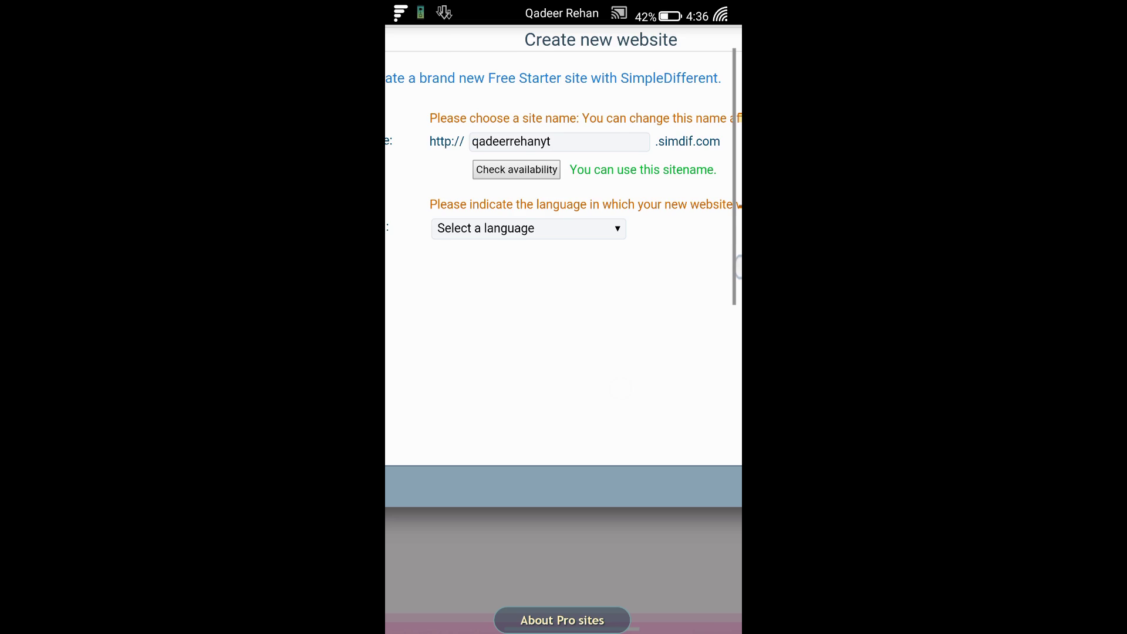
drag(576, 405, 632, 403)
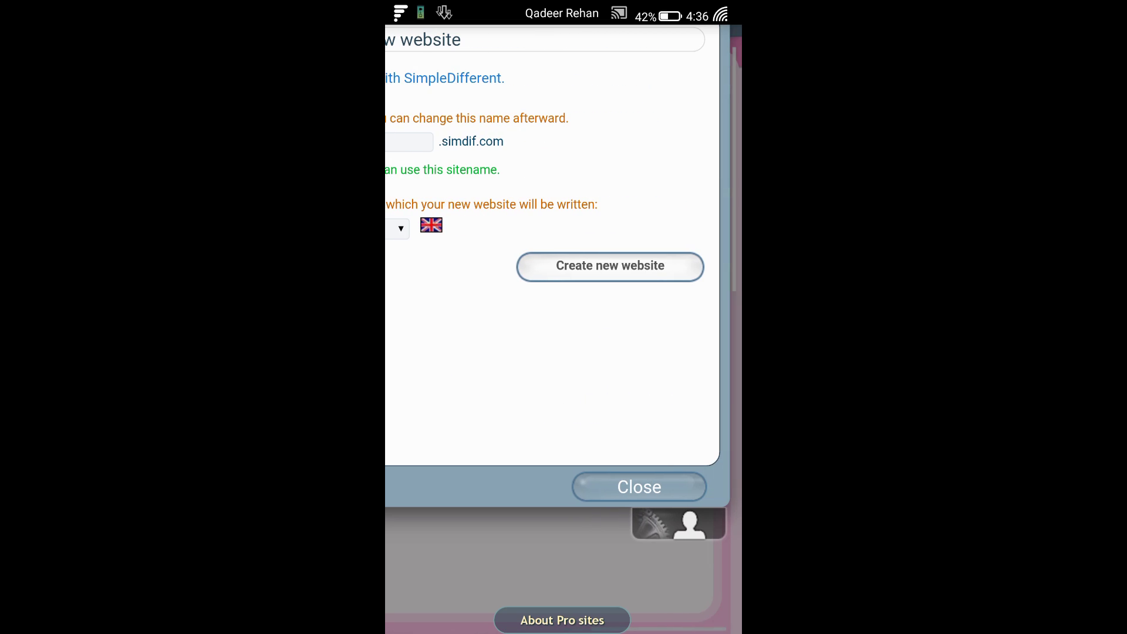
click(611, 265)
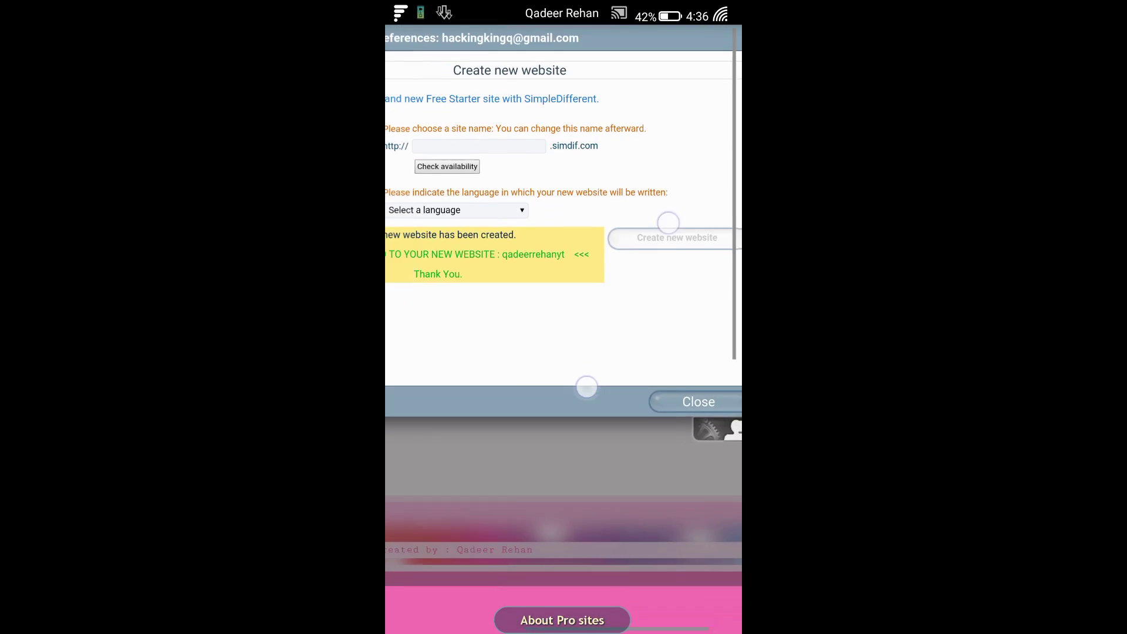
scroll(655, 312, down, 3)
scroll(655, 312, down, 2)
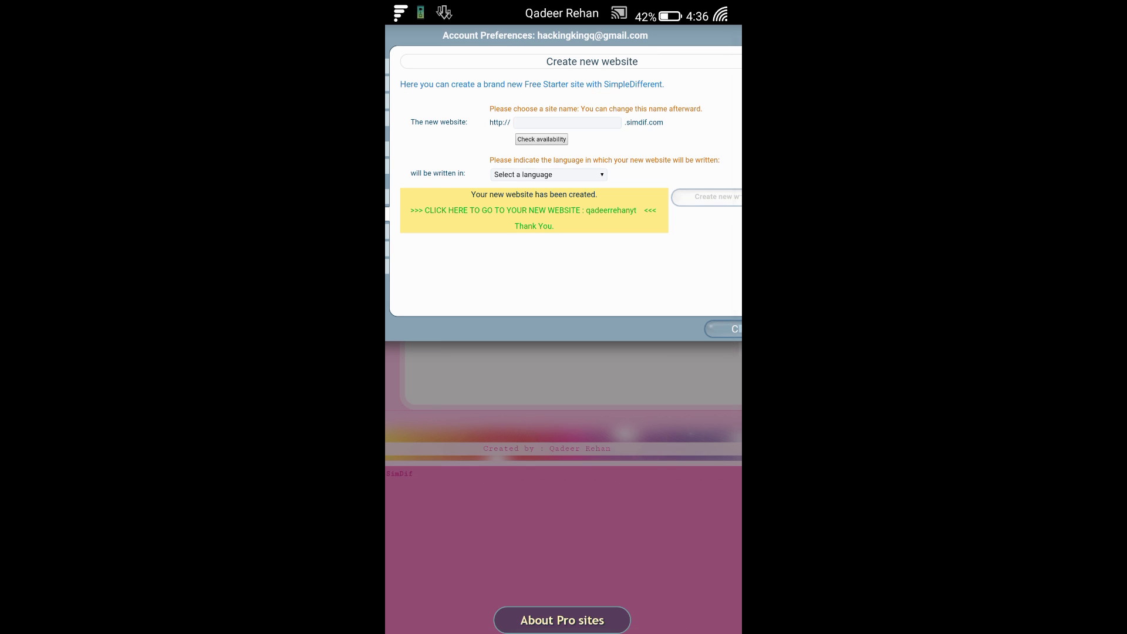
Open the new site and title it with the owner's name followed by 'Youtube'.
click(574, 217)
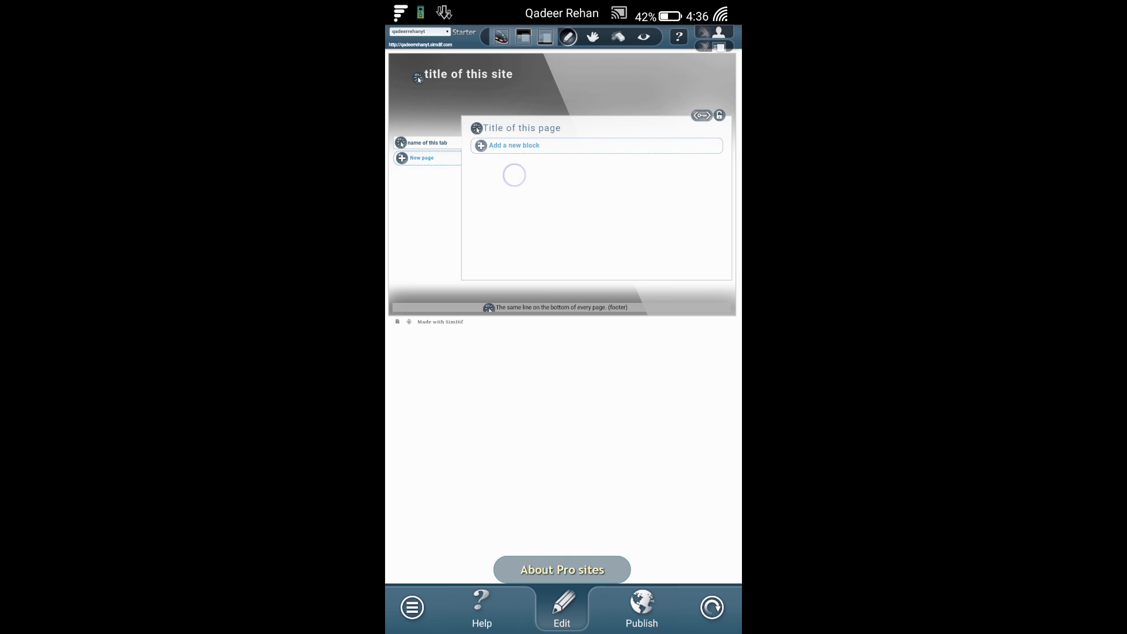
scroll(514, 175, up, 3)
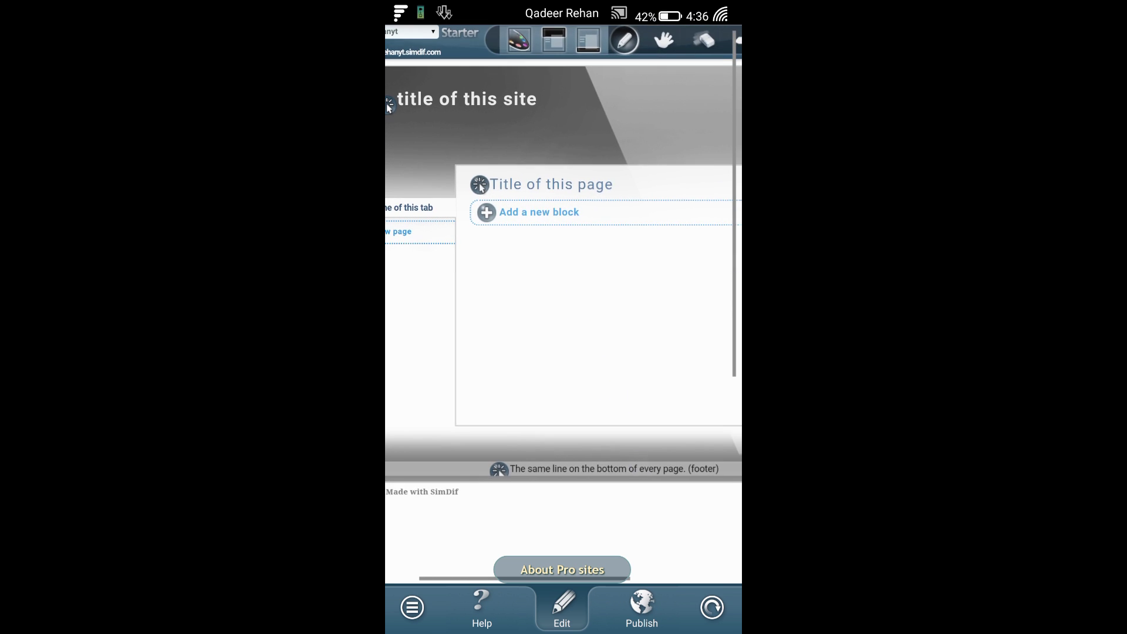
click(438, 110)
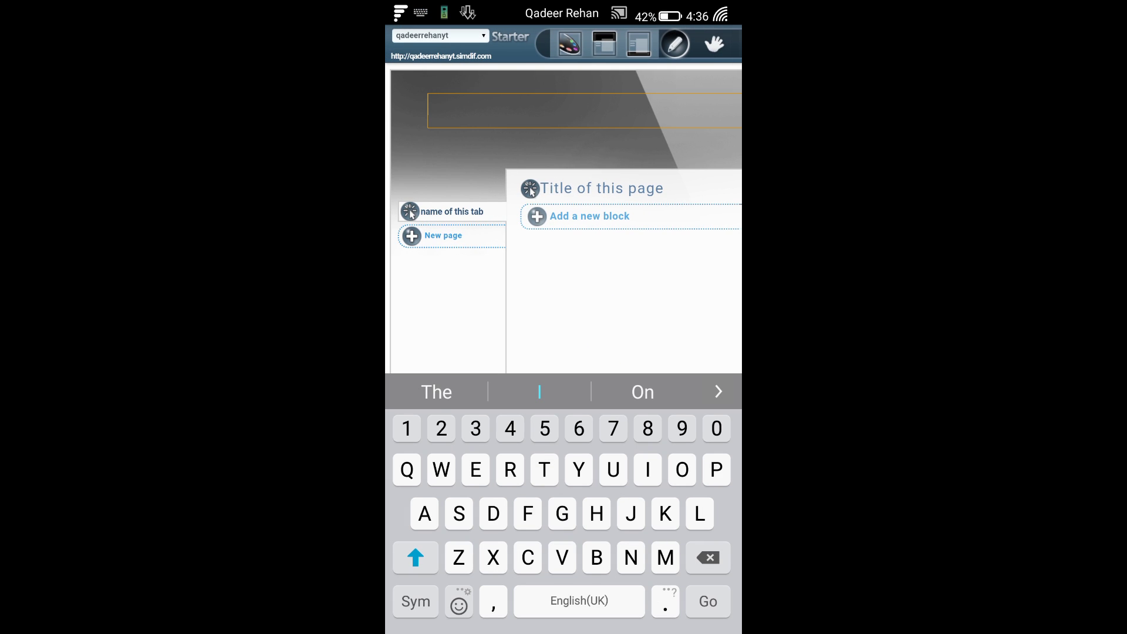
text(Qa)
key(BackSpace)
key(BackSpace)
text(Q)
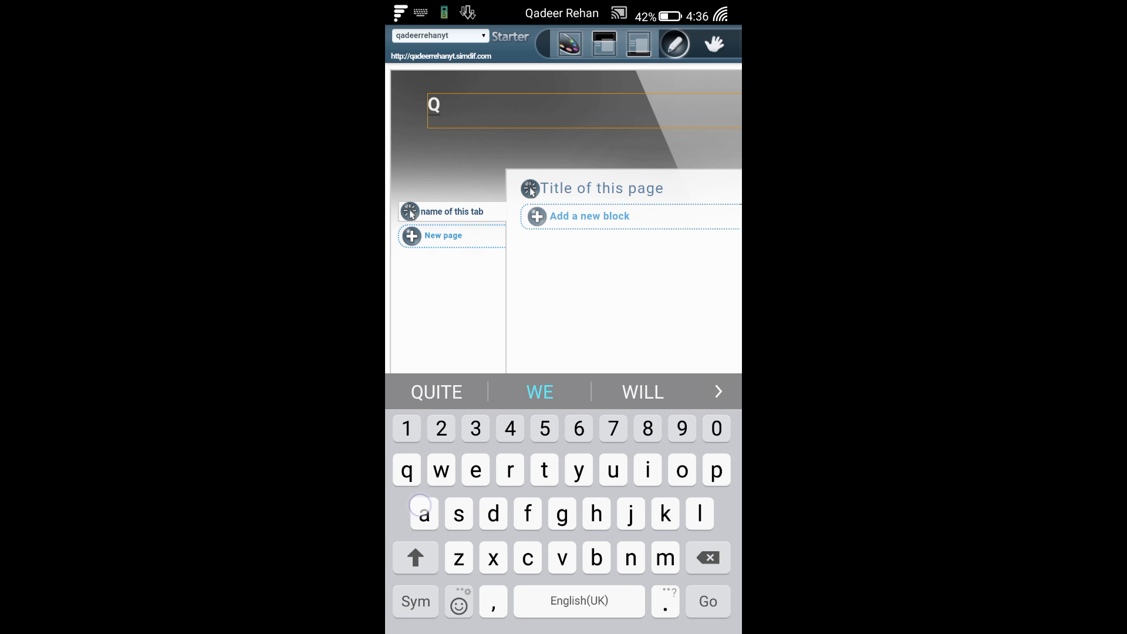
text(adeer)
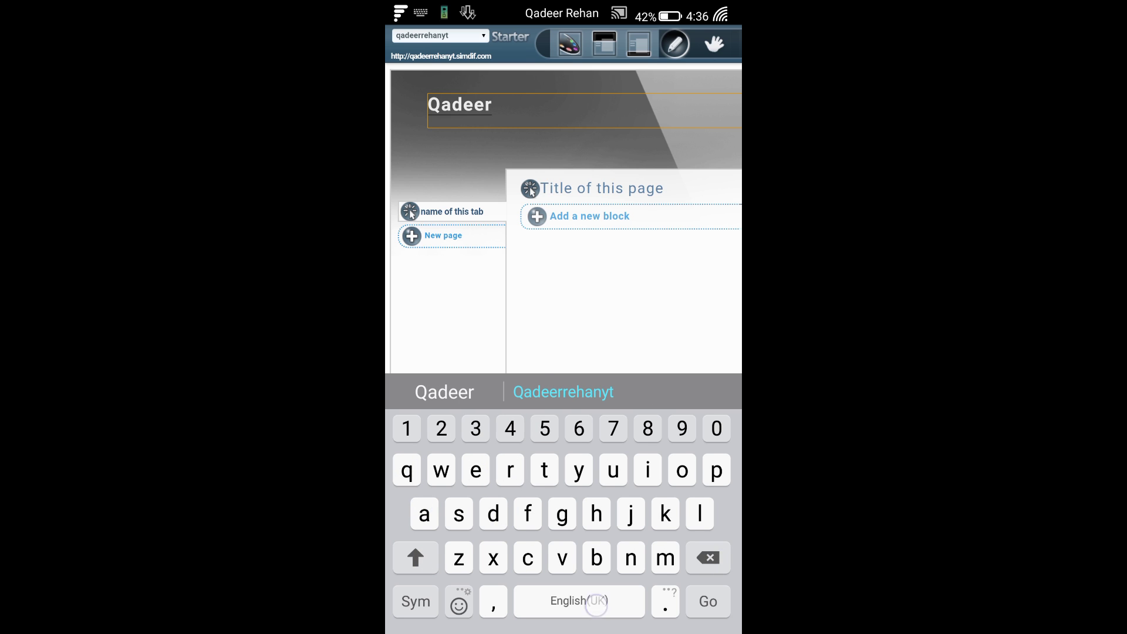
text( Reh)
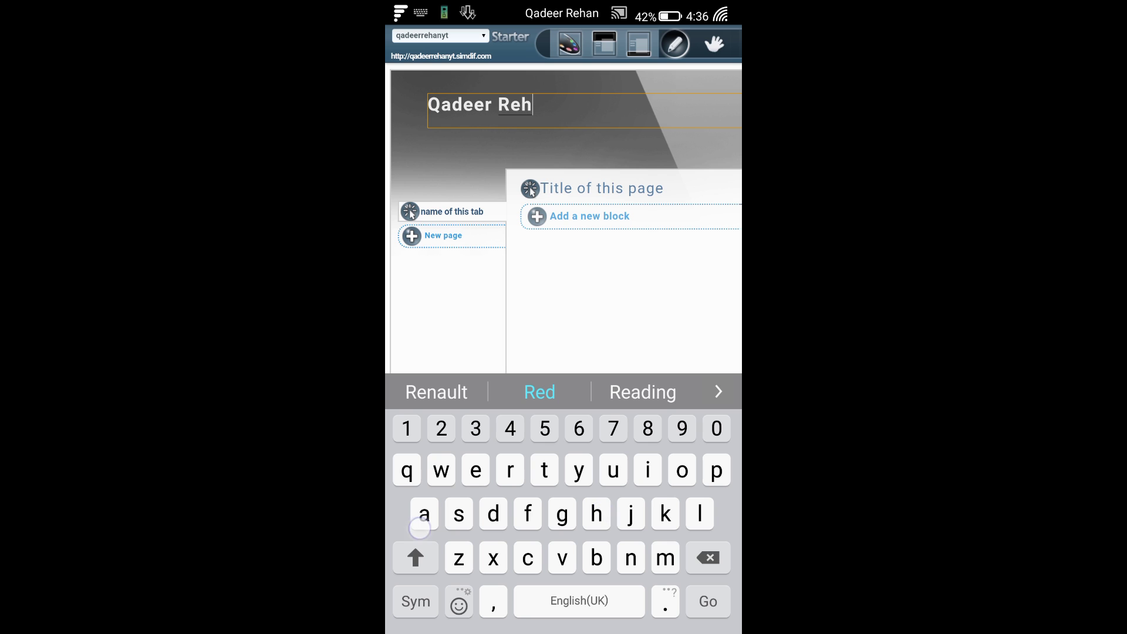
text(an)
click(413, 558)
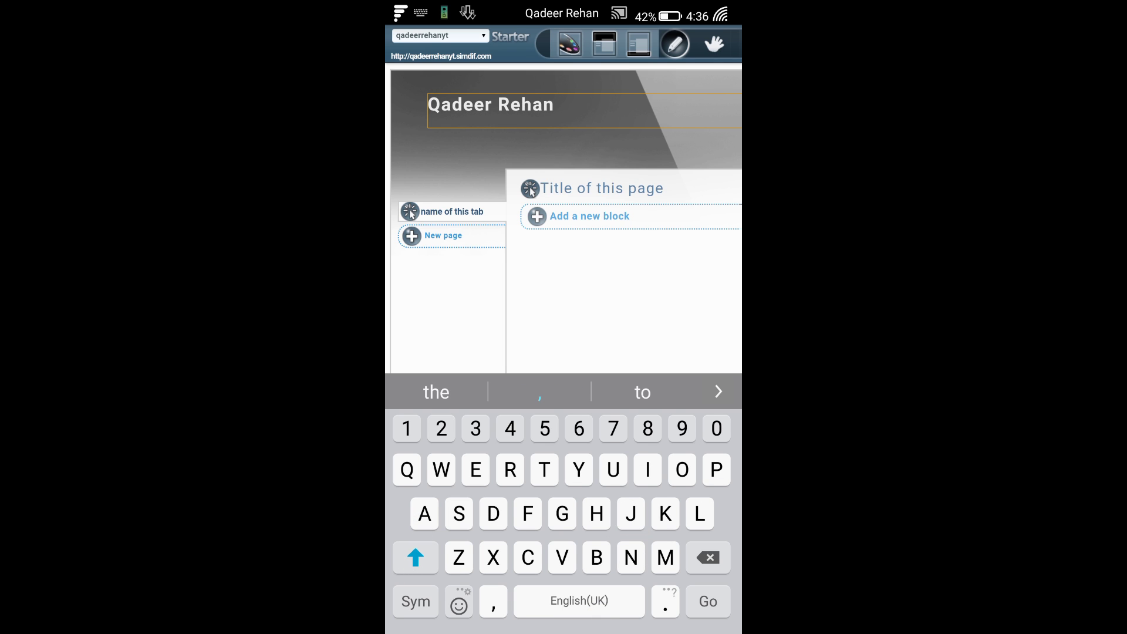
text(Yout)
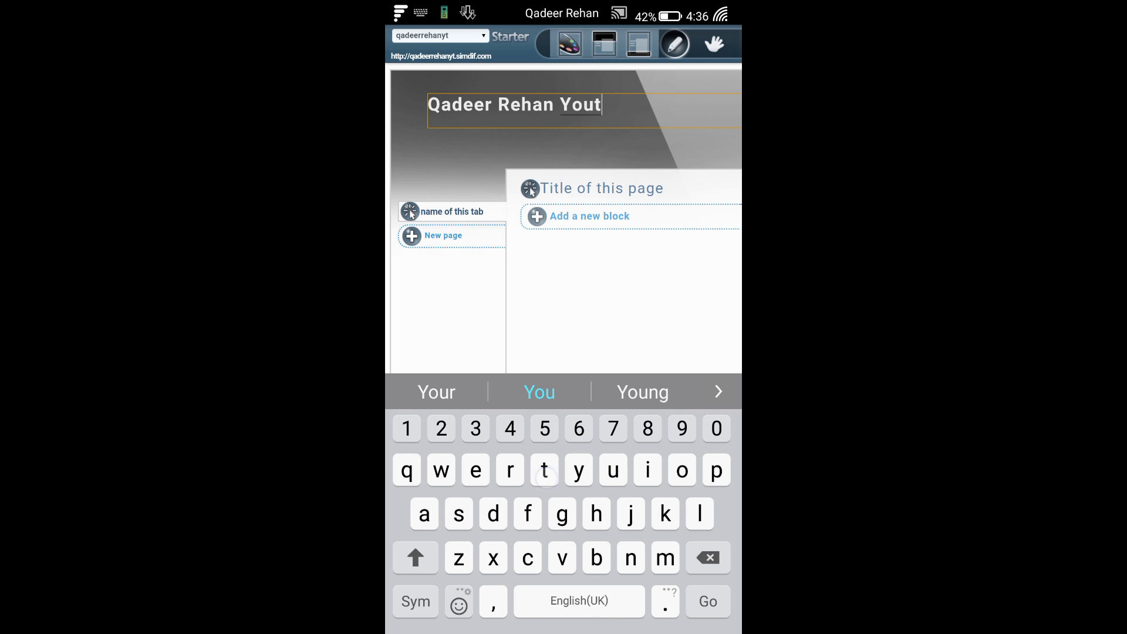
text(ube)
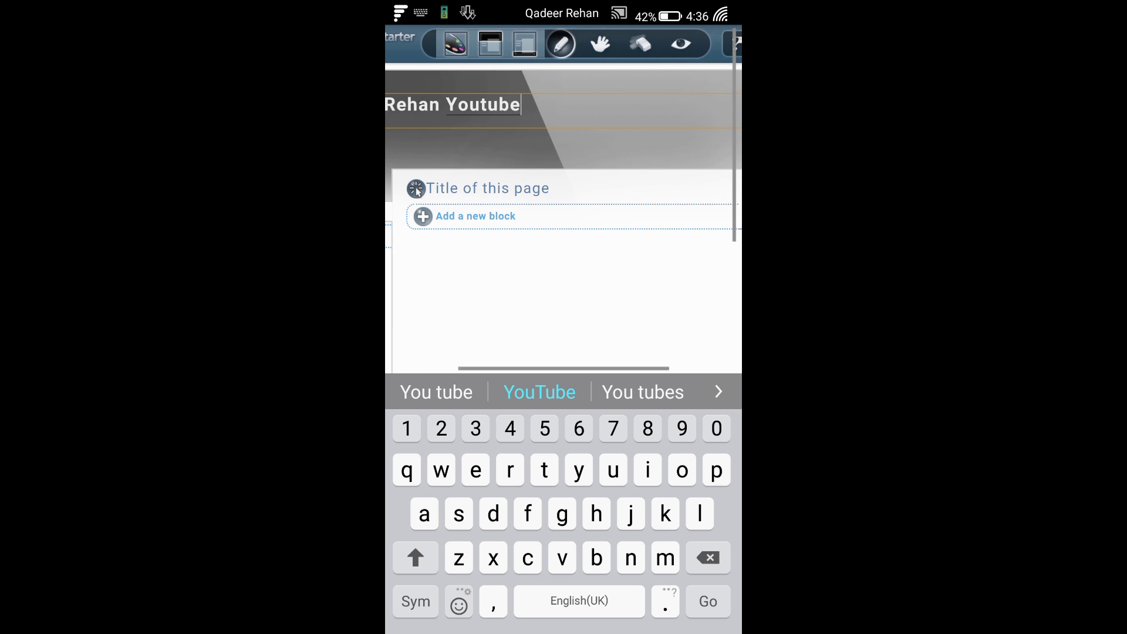
key(Return)
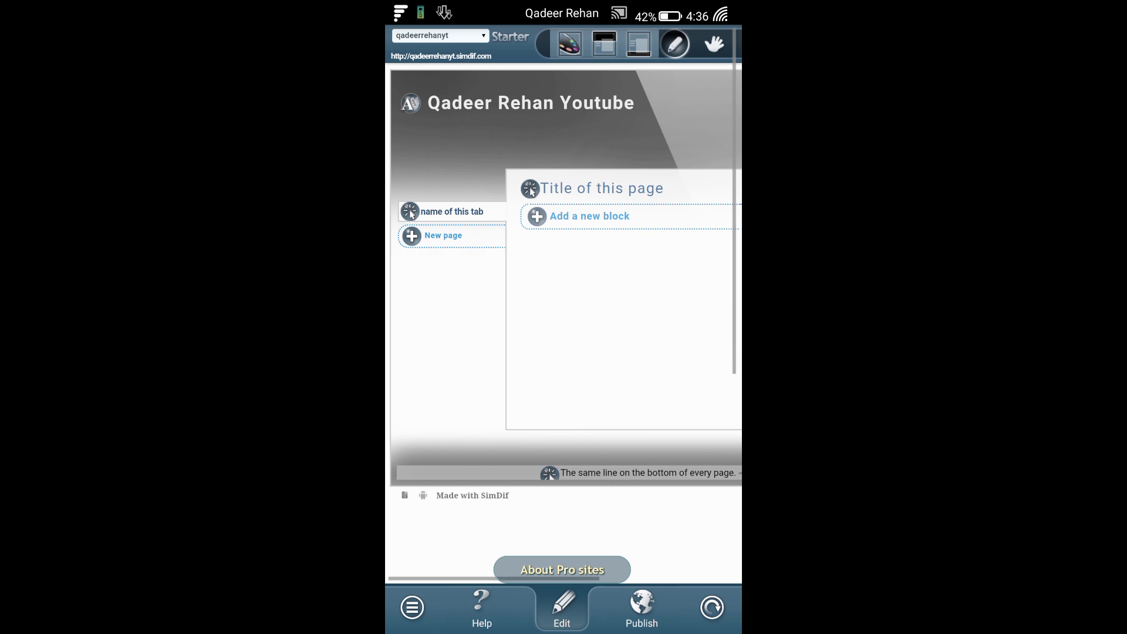
scroll(670, 203, down, 1)
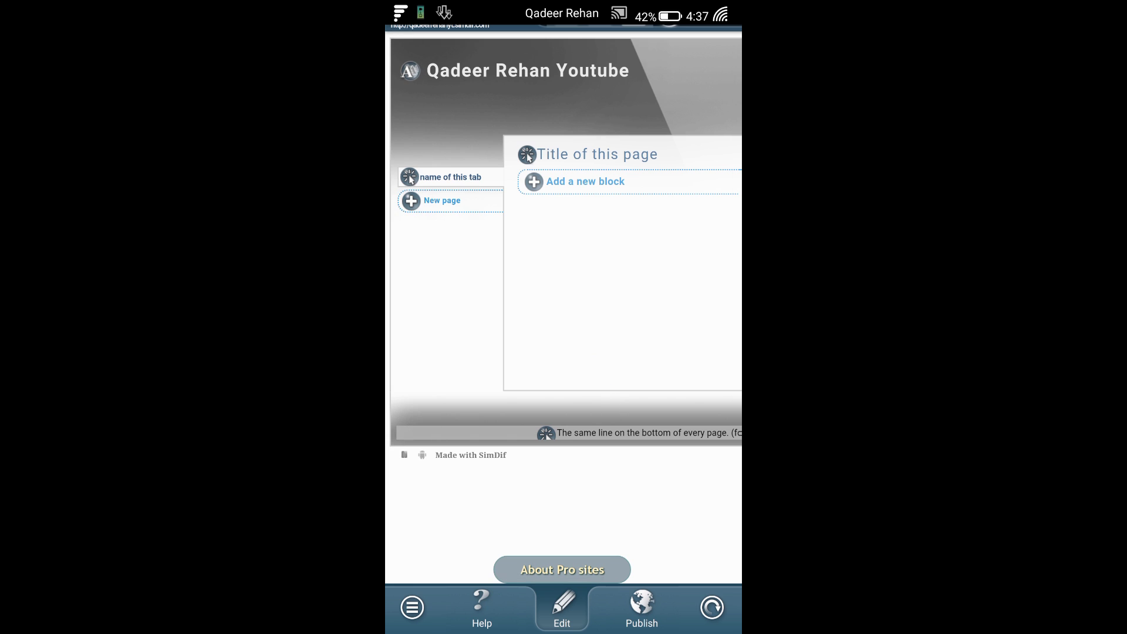
Enter 'All Youtube videos' in the first page's title field and commit it.
click(598, 148)
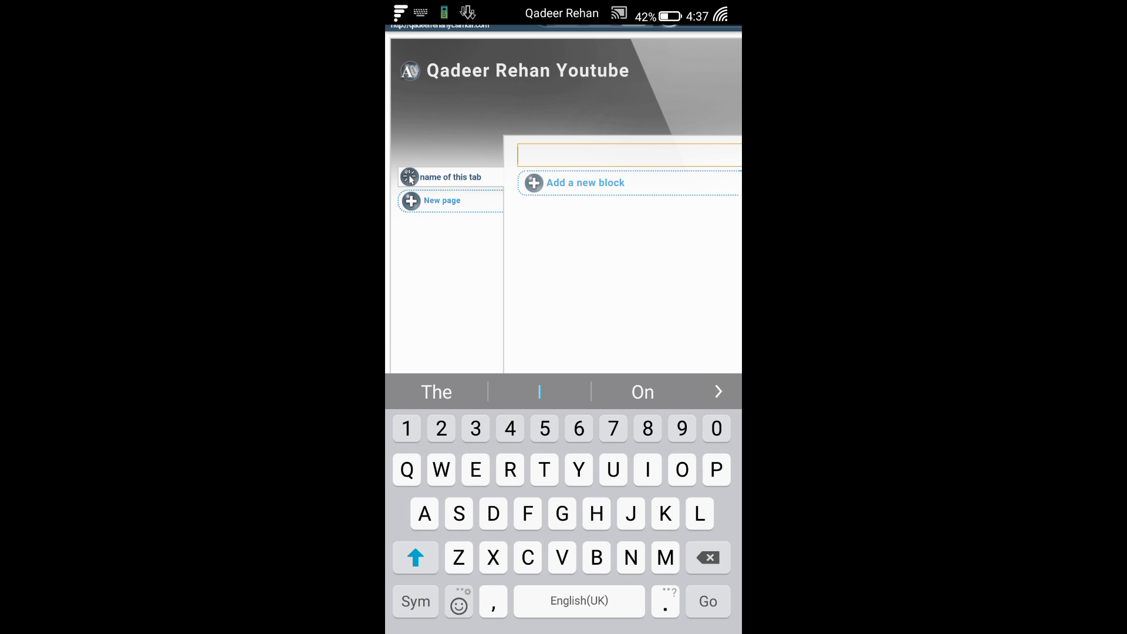
text(Al)
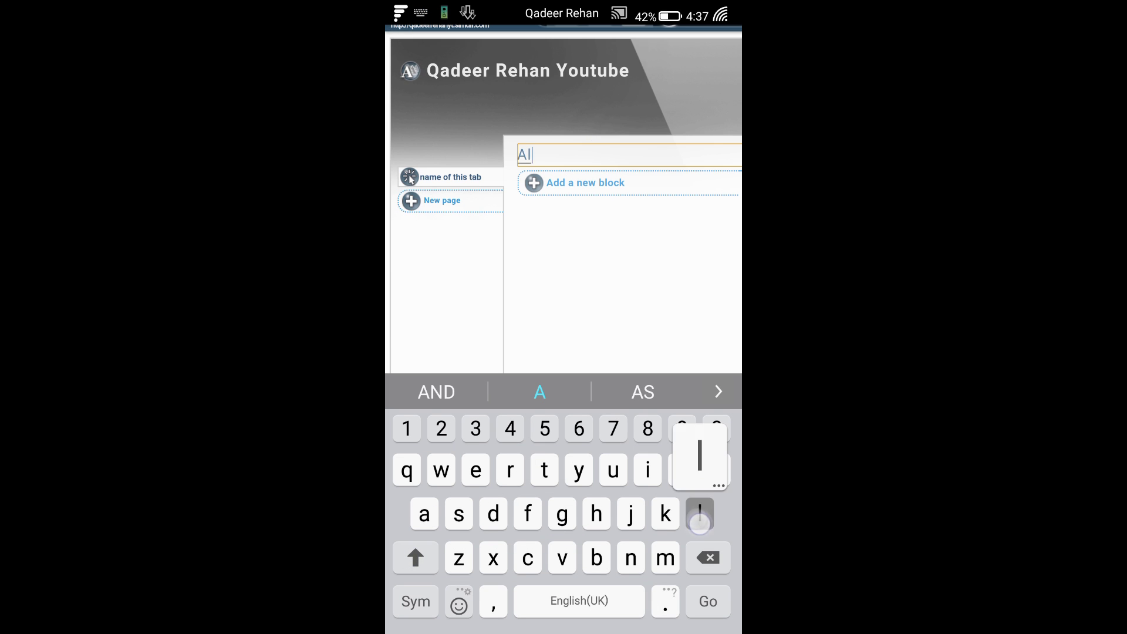
text(l you)
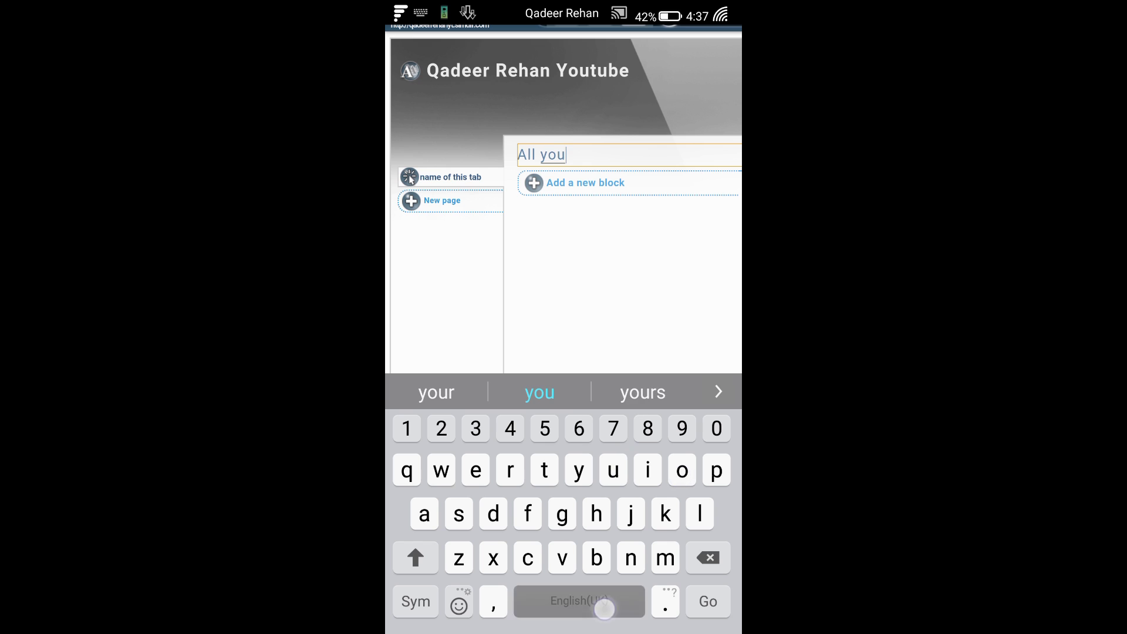
click(416, 557)
key(BackSpace)
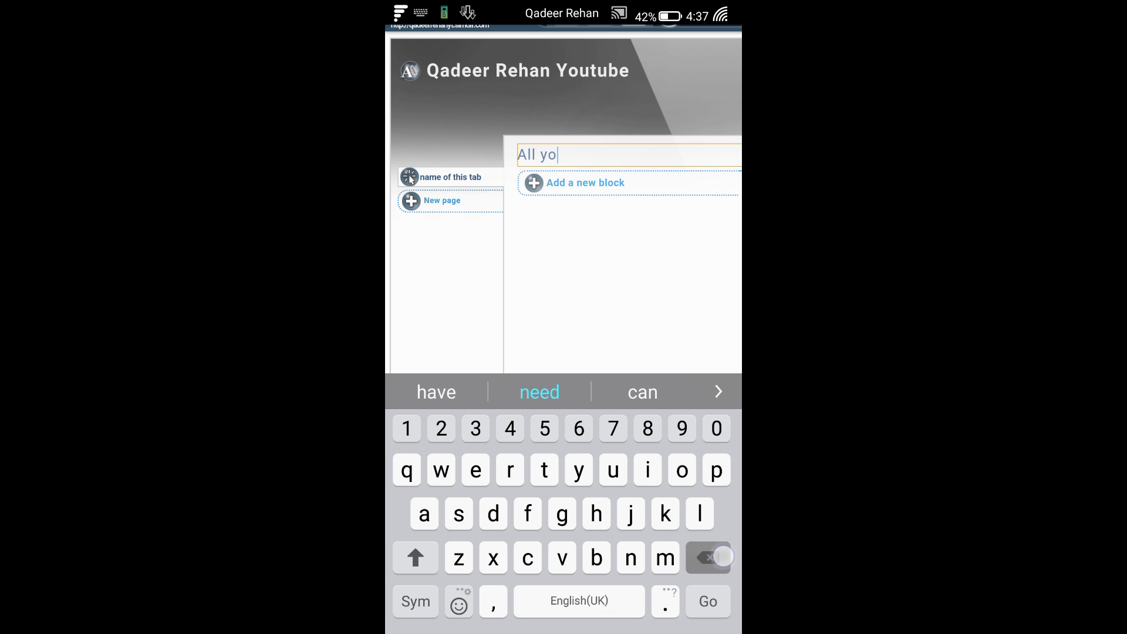
key(BackSpace)
key(BackSpace)
key(BackSpace)
click(415, 557)
text(Y)
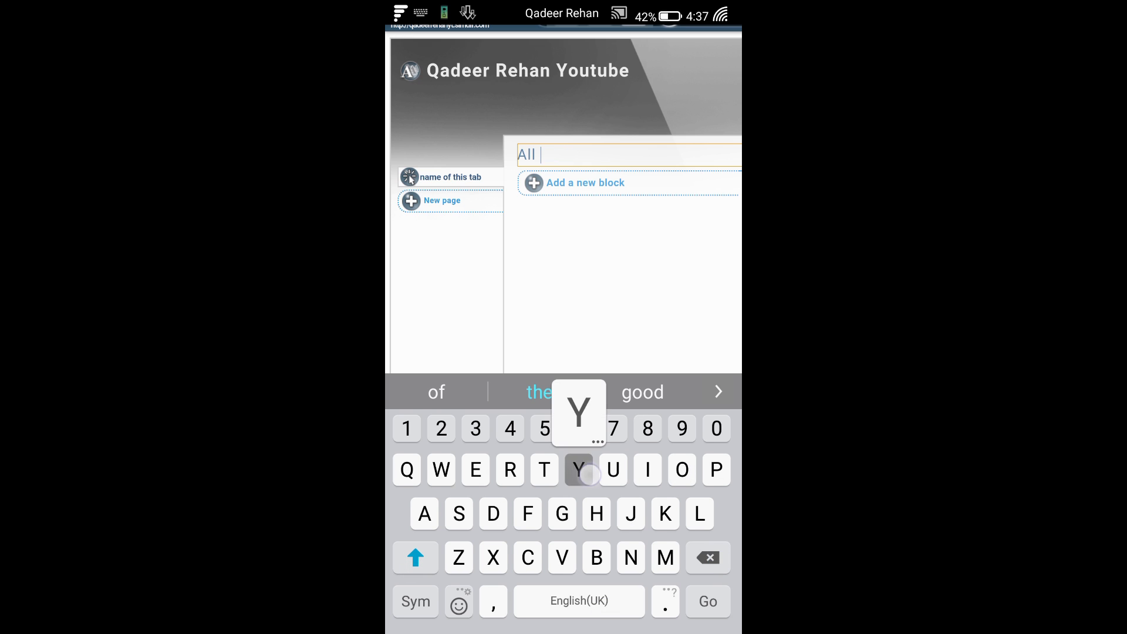
text(out)
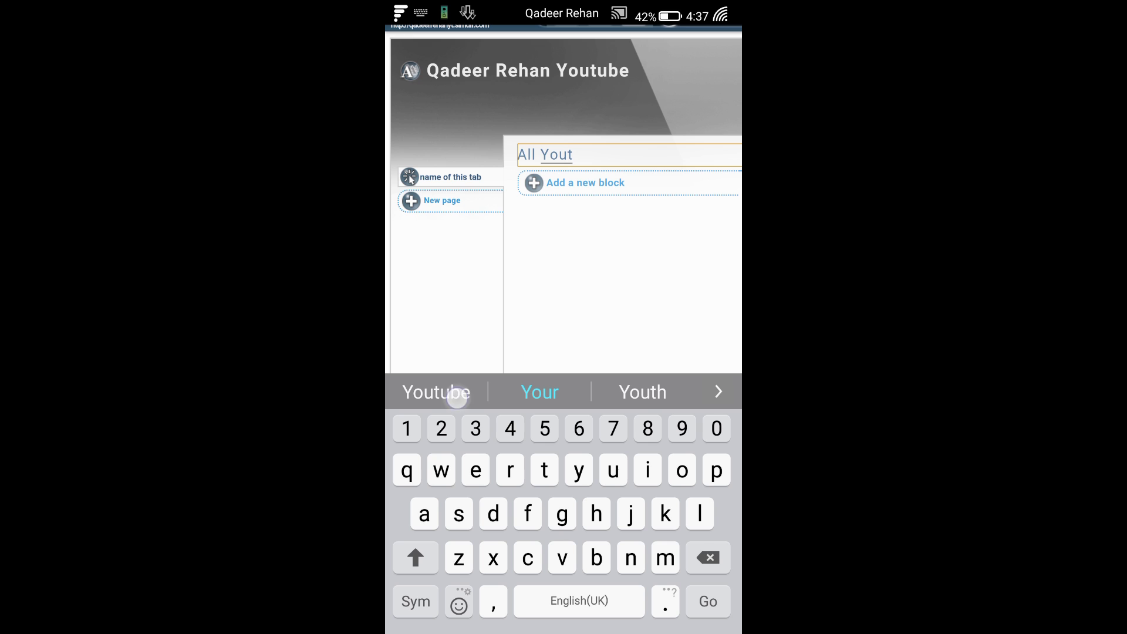
click(436, 393)
text(vid)
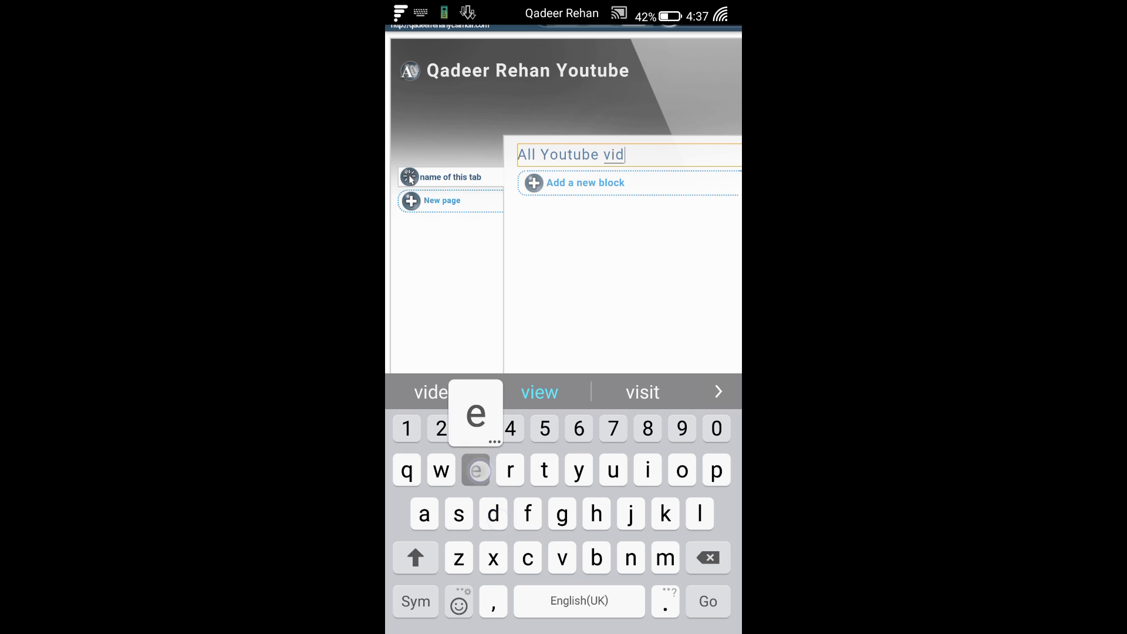
text(e)
click(455, 394)
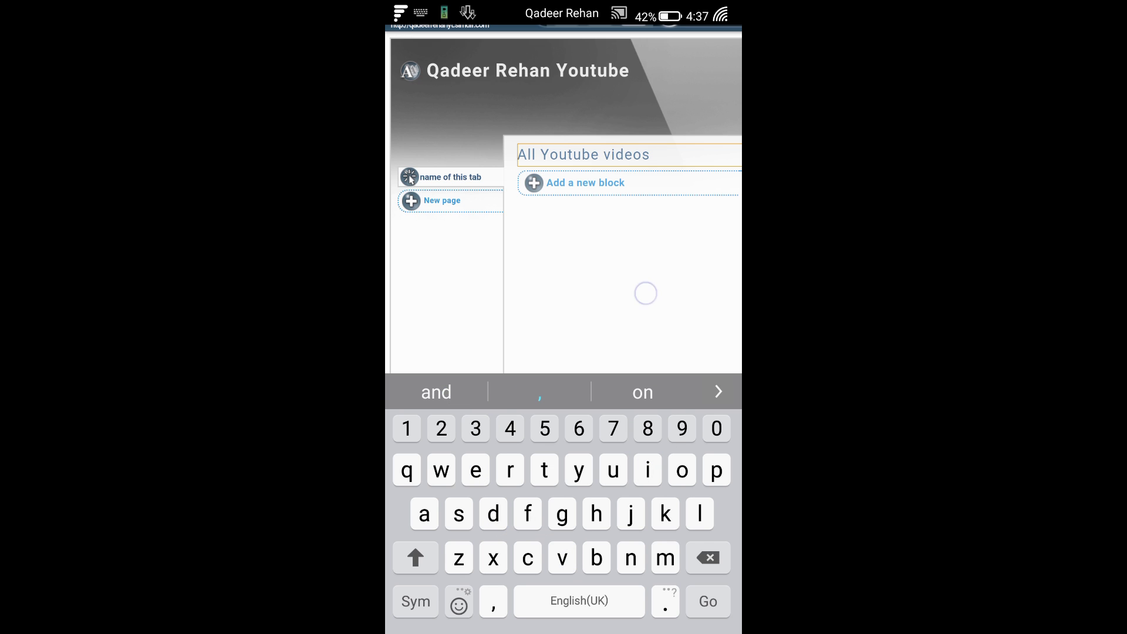
click(646, 293)
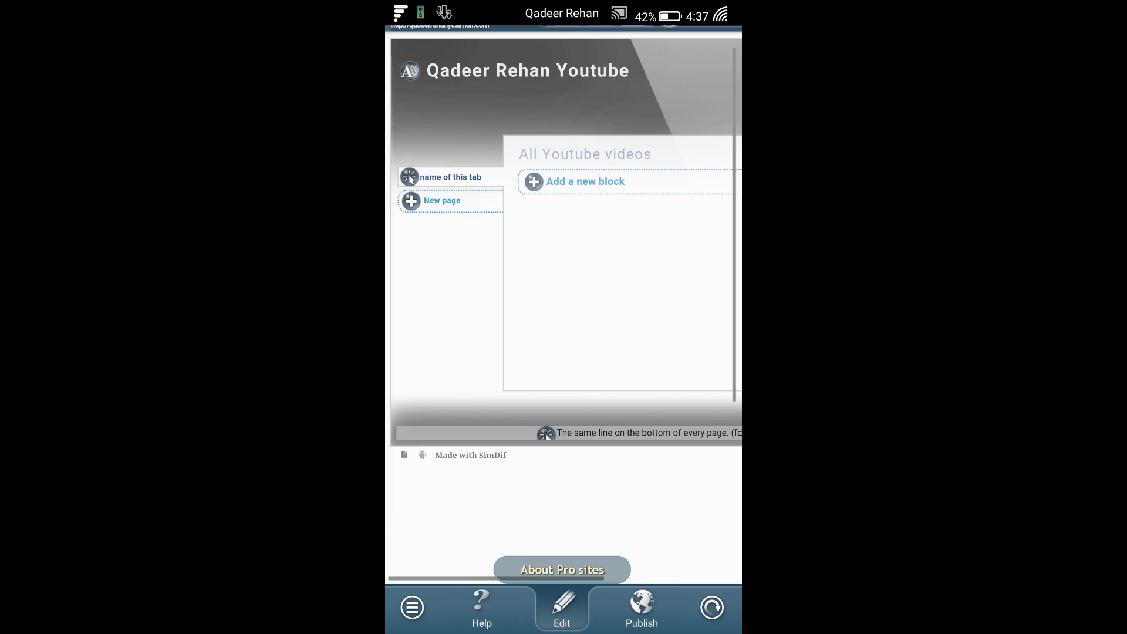
Replace the placeholder menu tab name with 'All Vidz'.
click(467, 175)
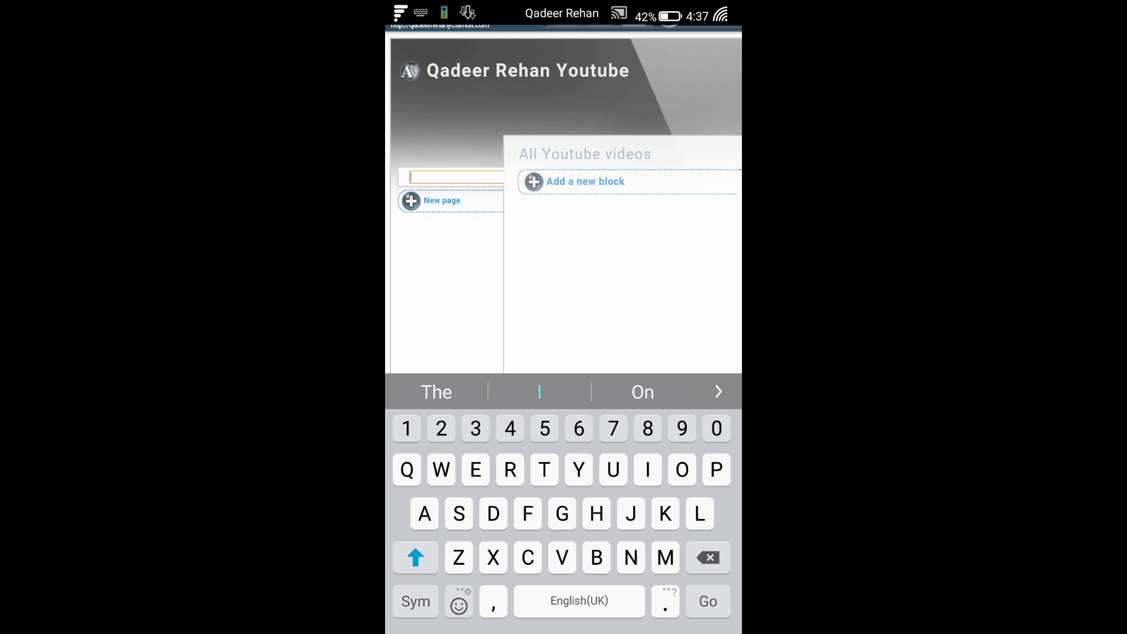
text(A)
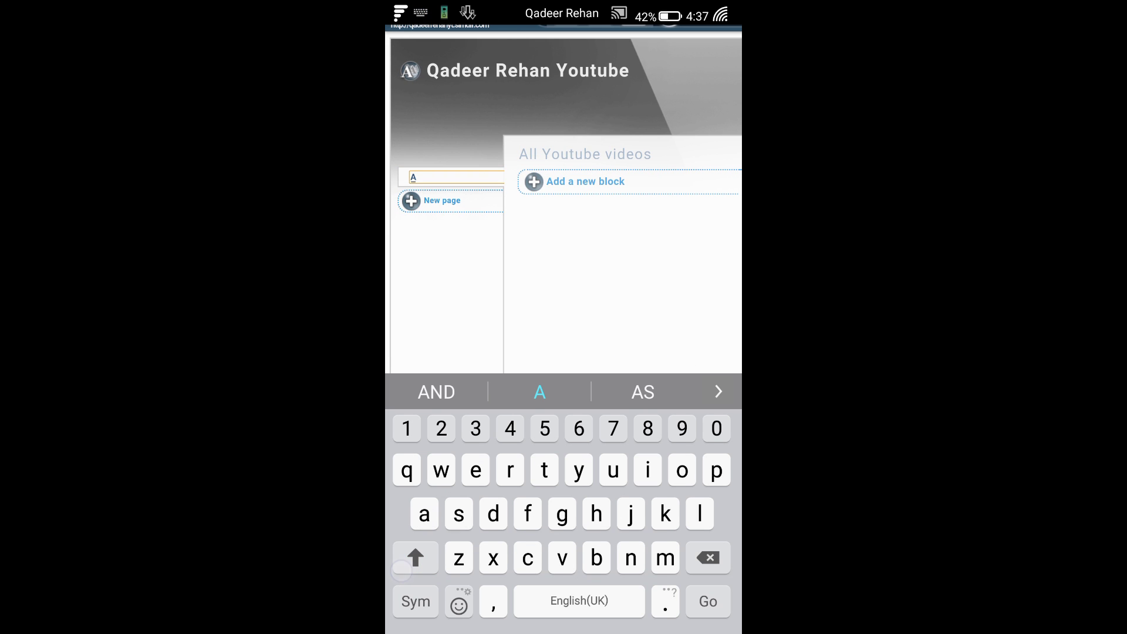
text(ll V)
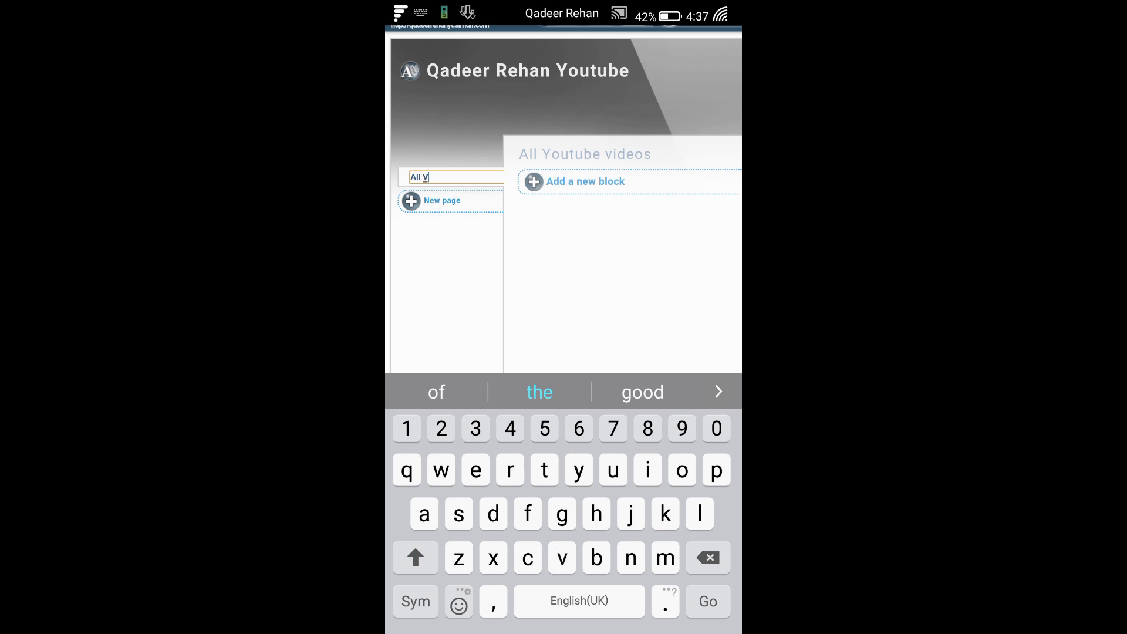
text(idz)
click(453, 296)
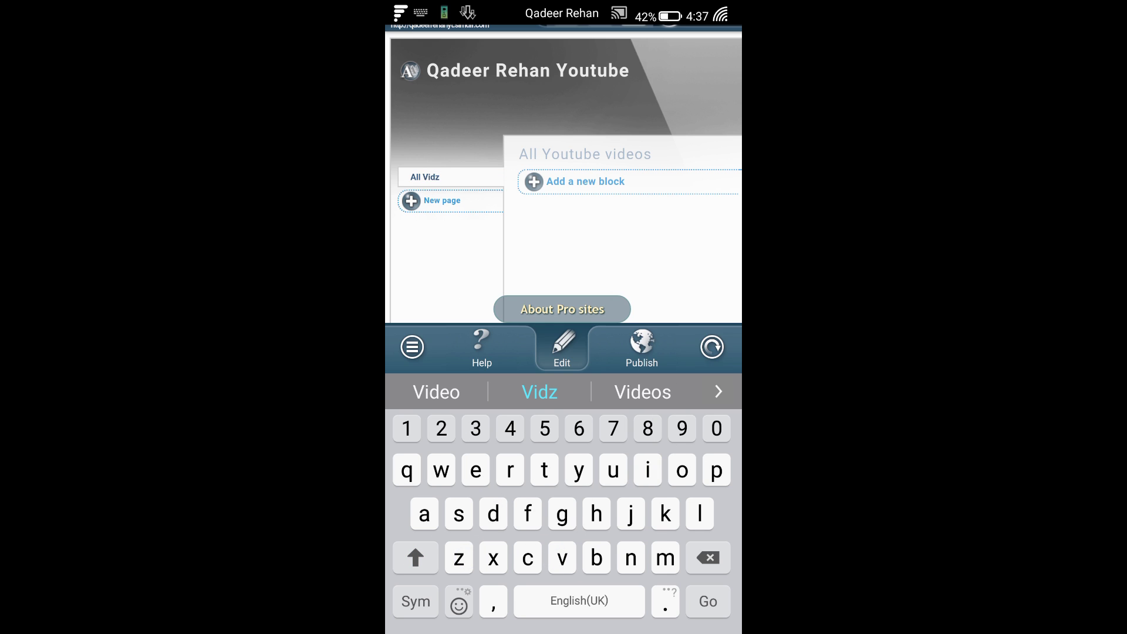
drag(644, 357, 562, 358)
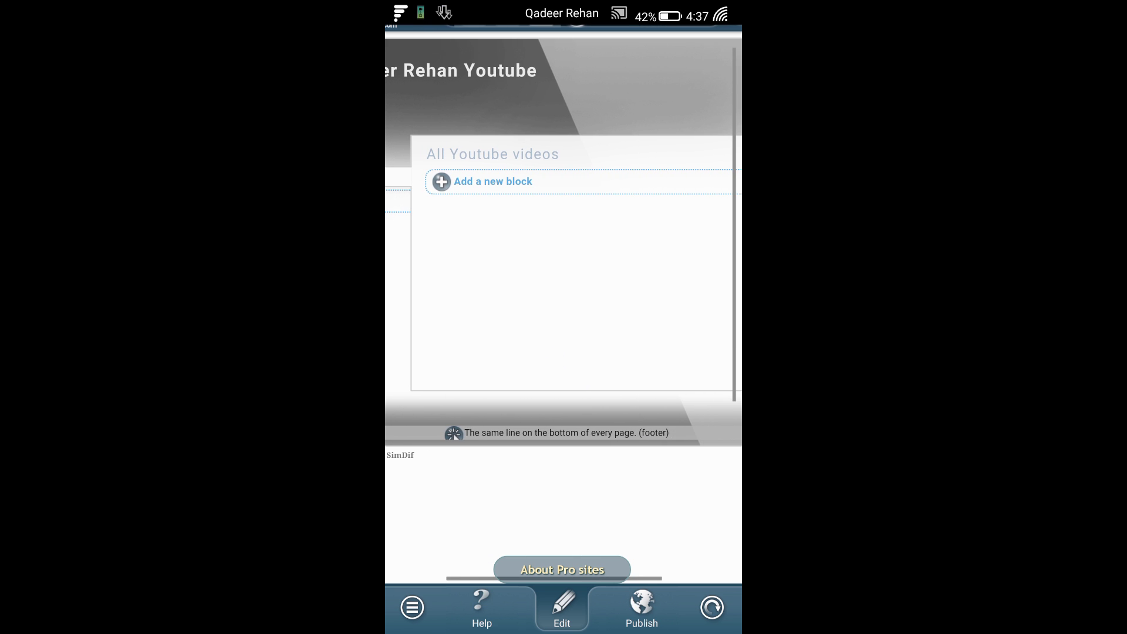
Write 'Created By' plus the owner's name in the footer, fix the typo, and apply.
click(453, 433)
click(645, 70)
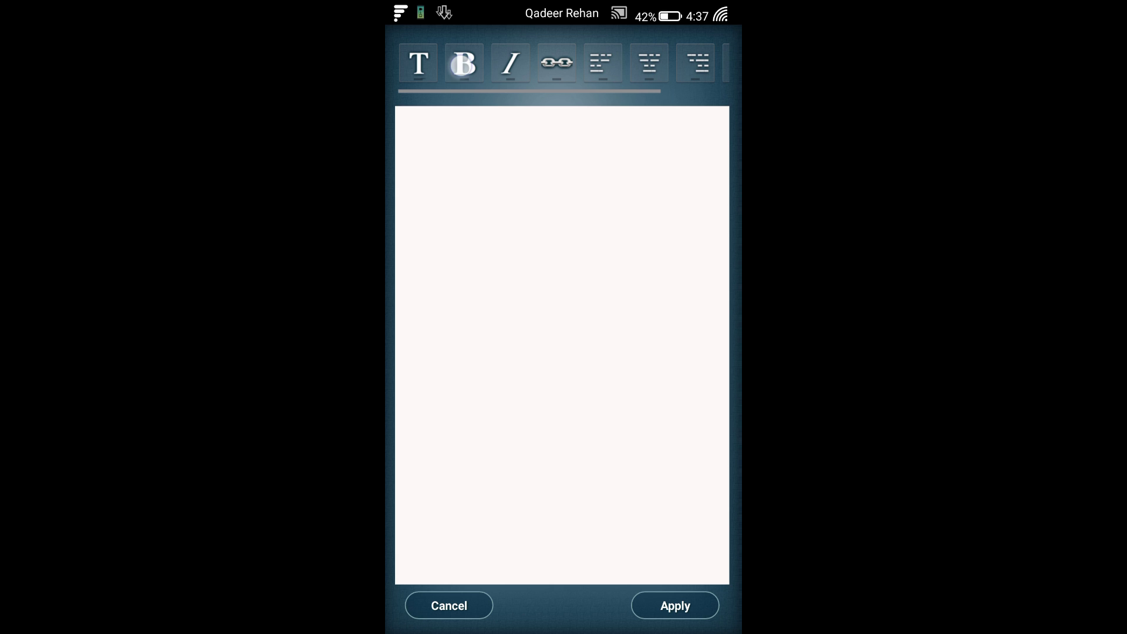
click(522, 152)
click(407, 567)
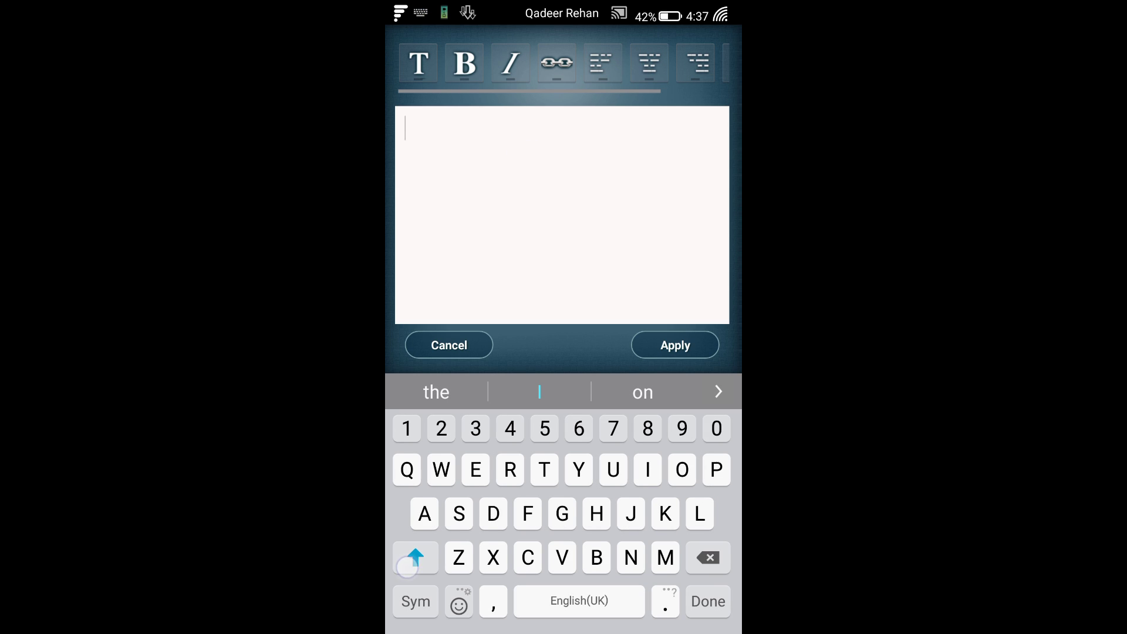
text(Crea)
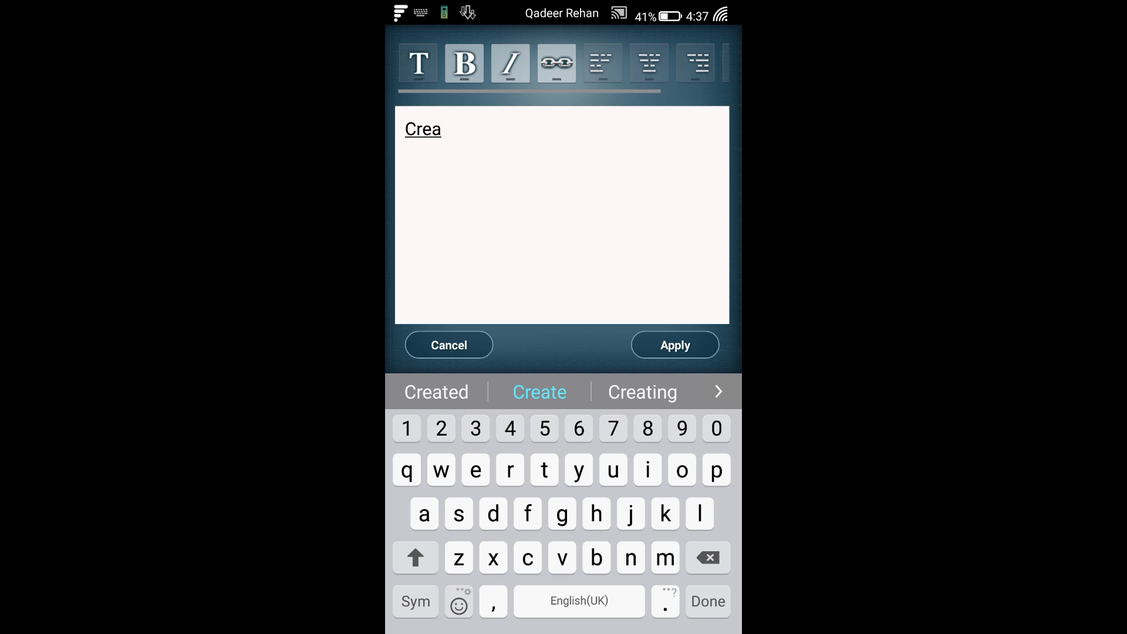
text(ted )
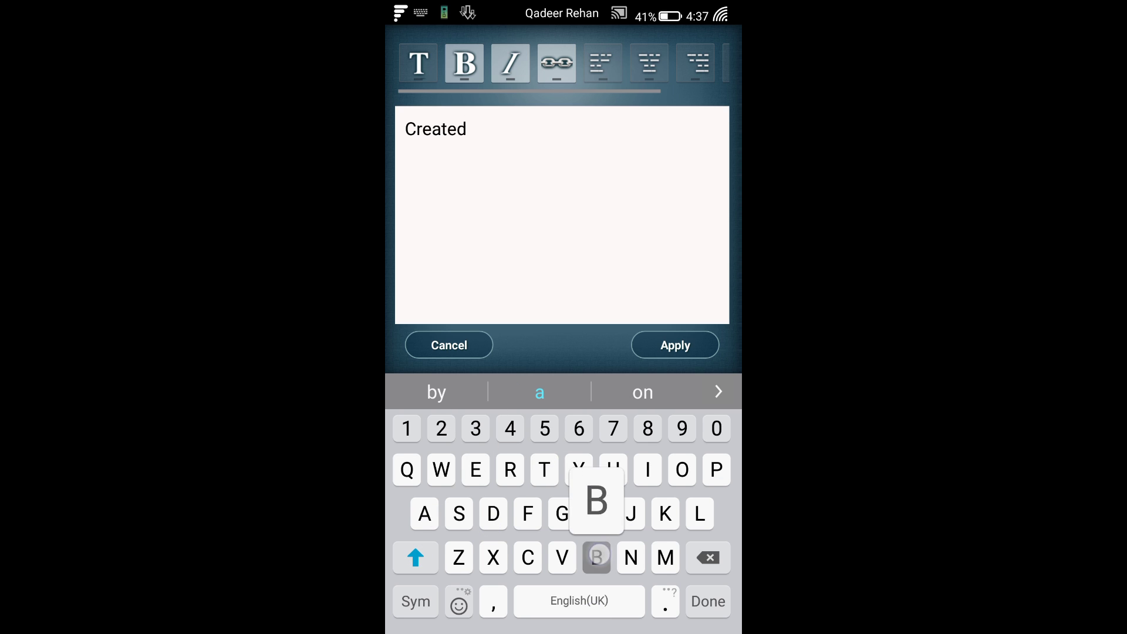
text(By Qa)
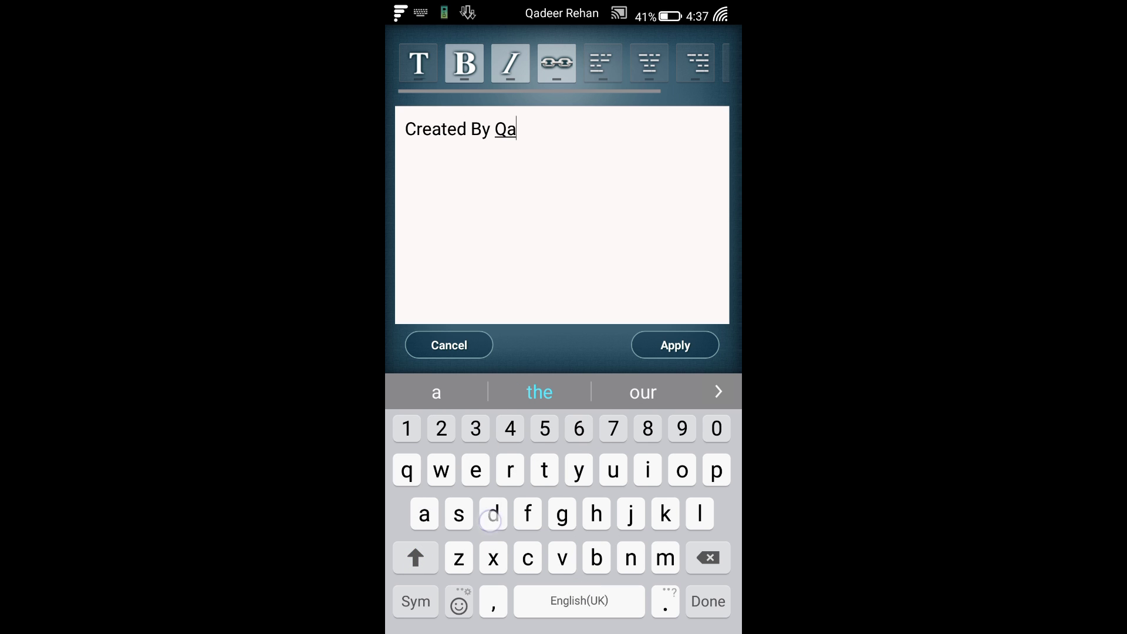
text(deer R)
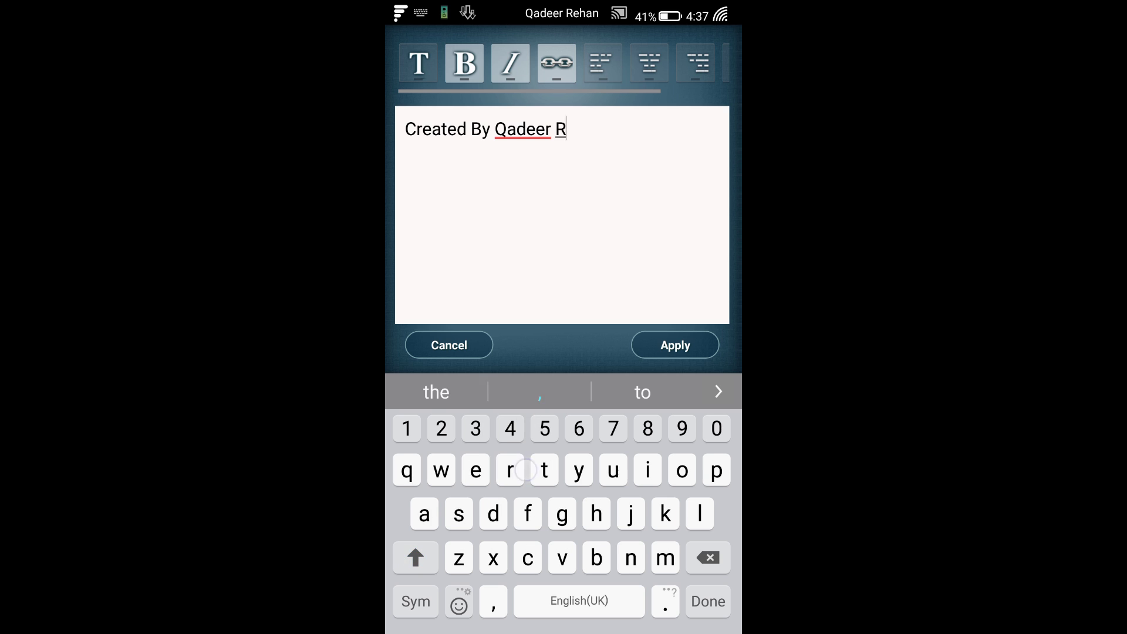
text(ehab)
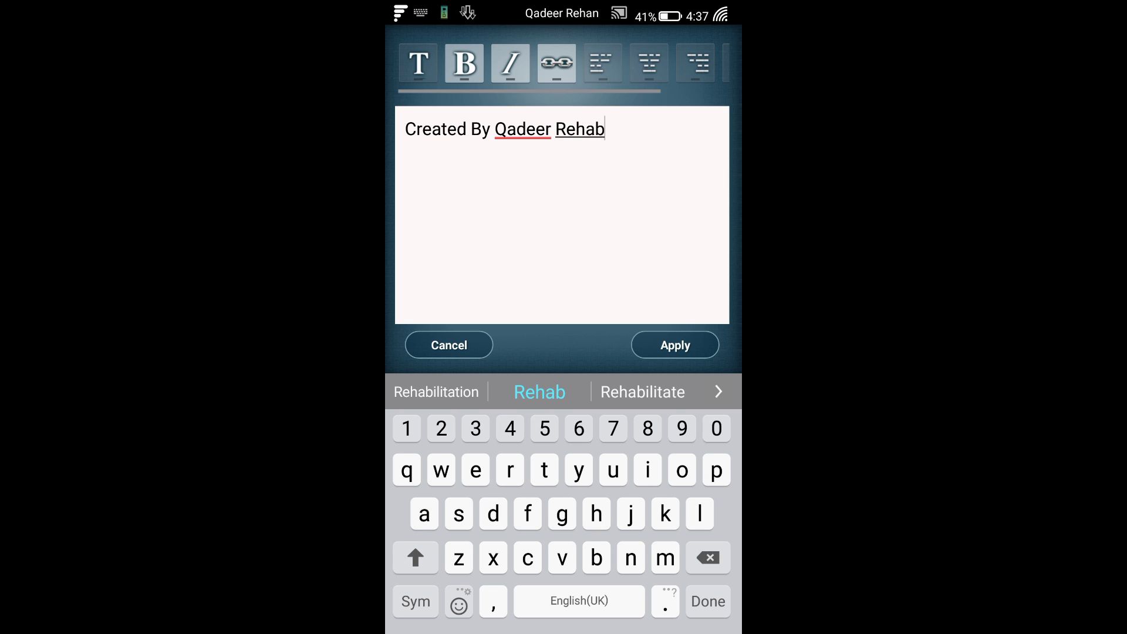
click(602, 129)
key(BackSpace)
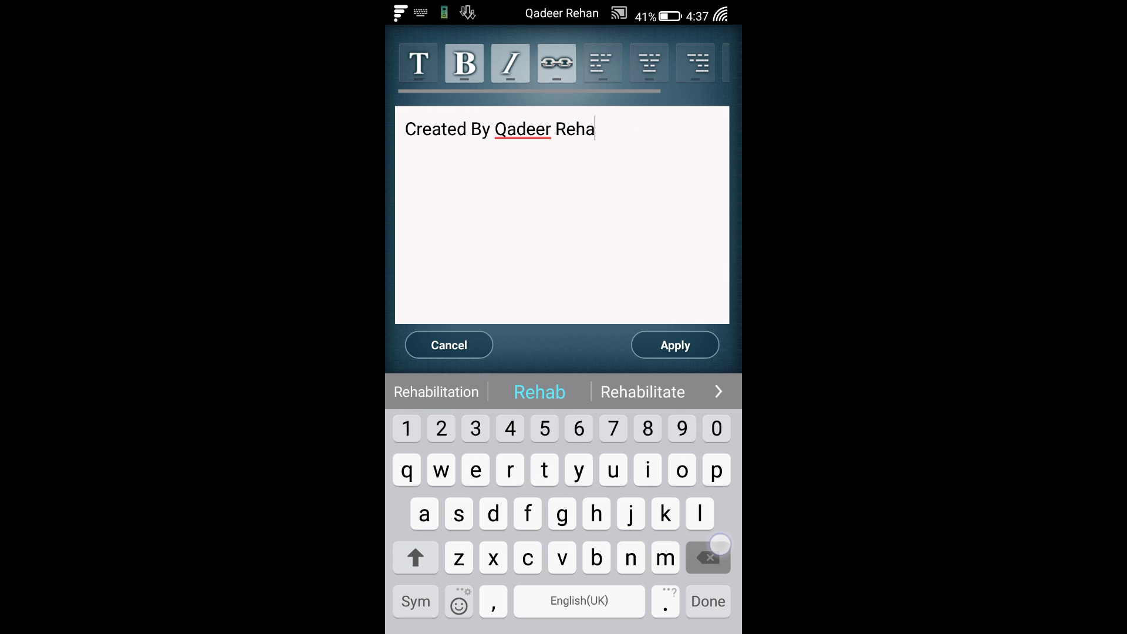
text(n)
click(680, 346)
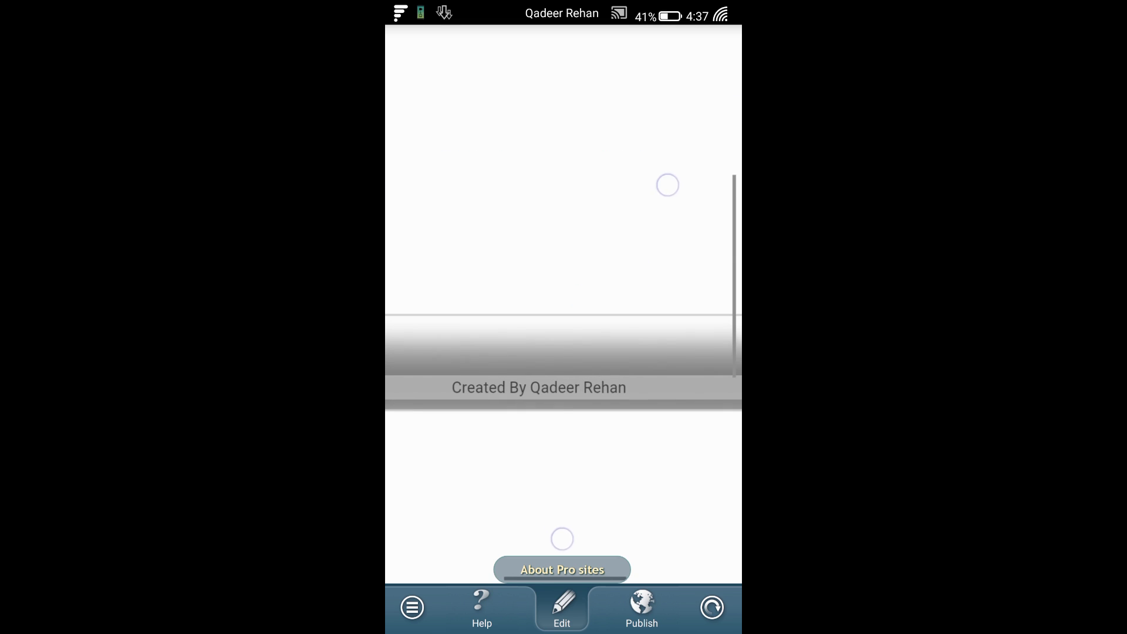
Change the empty block's type to '3 media objects' and apply it.
click(600, 385)
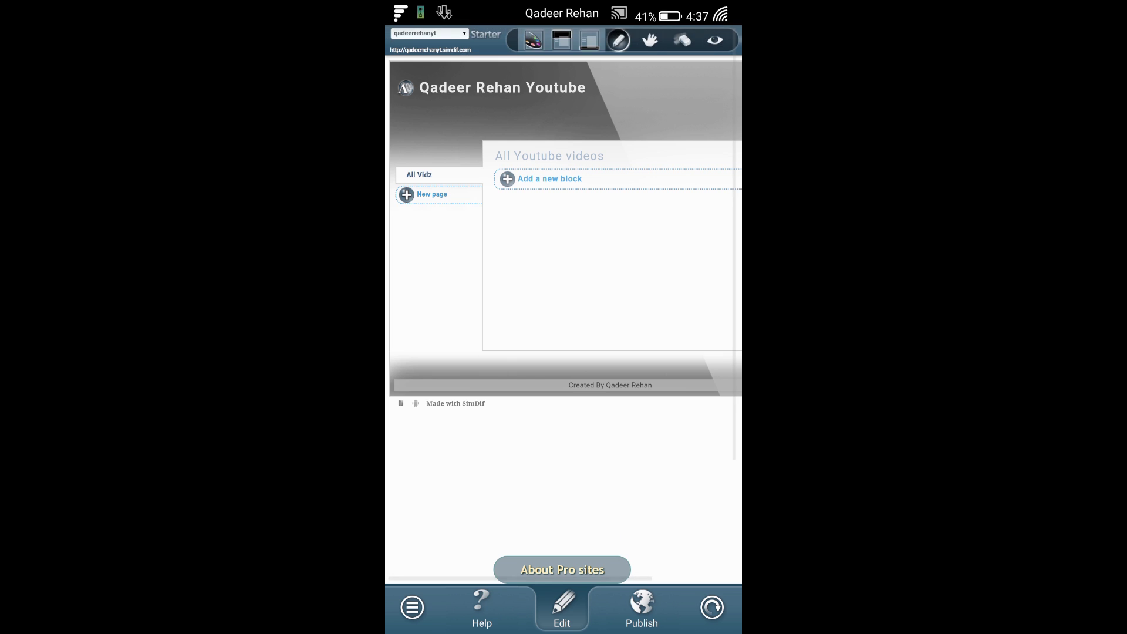
scroll(637, 282, up, 3)
scroll(637, 281, down, 3)
scroll(637, 282, up, 3)
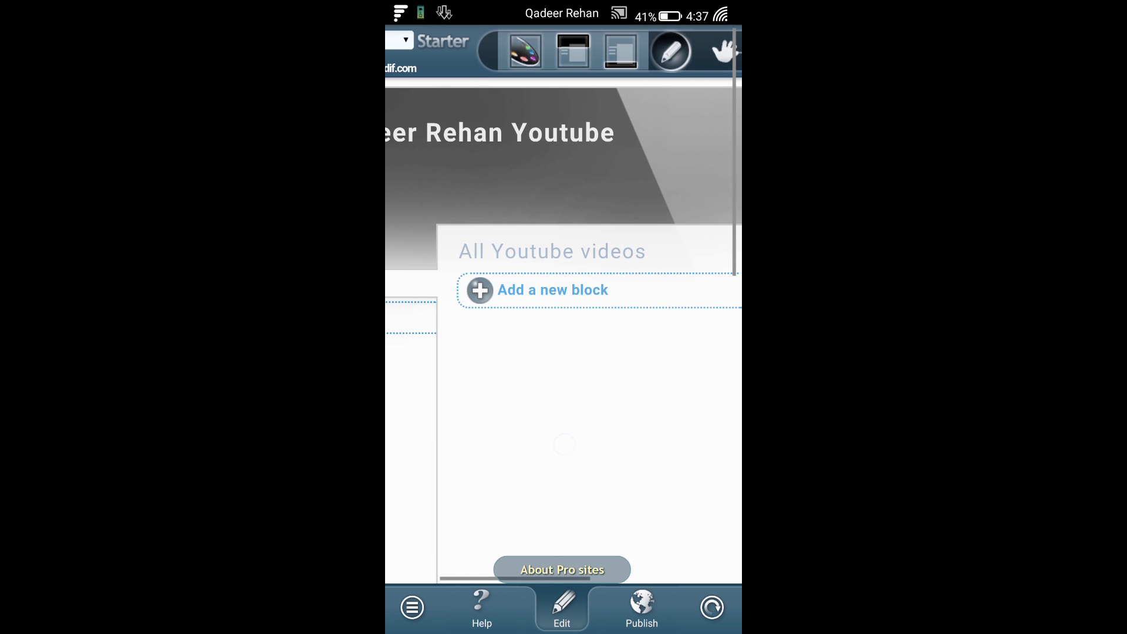
click(553, 290)
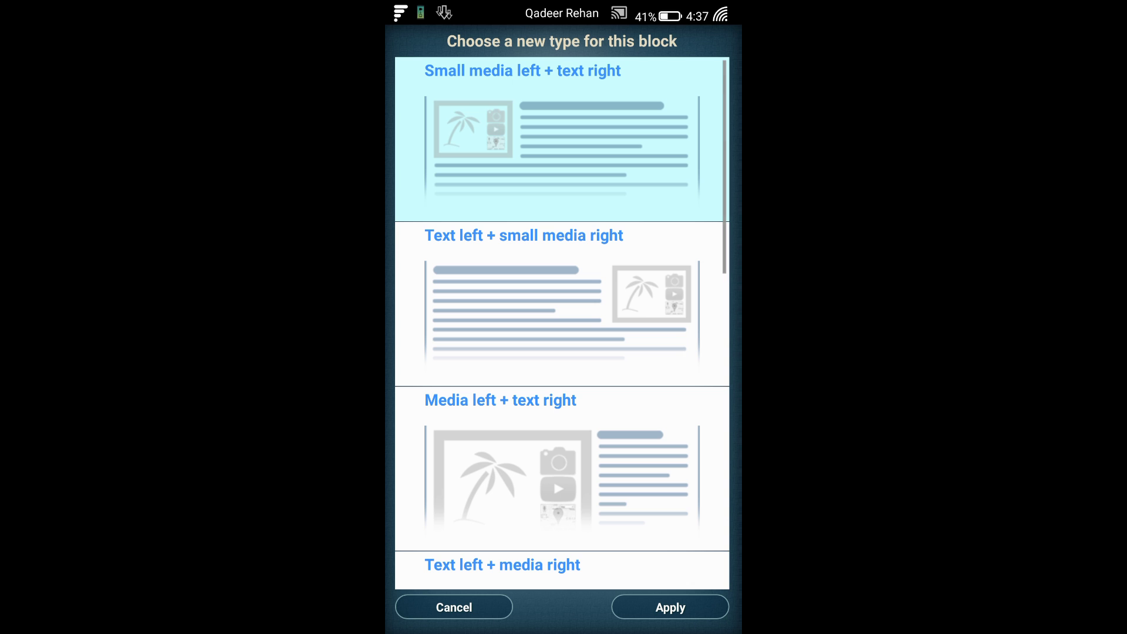
drag(647, 412, 639, 302)
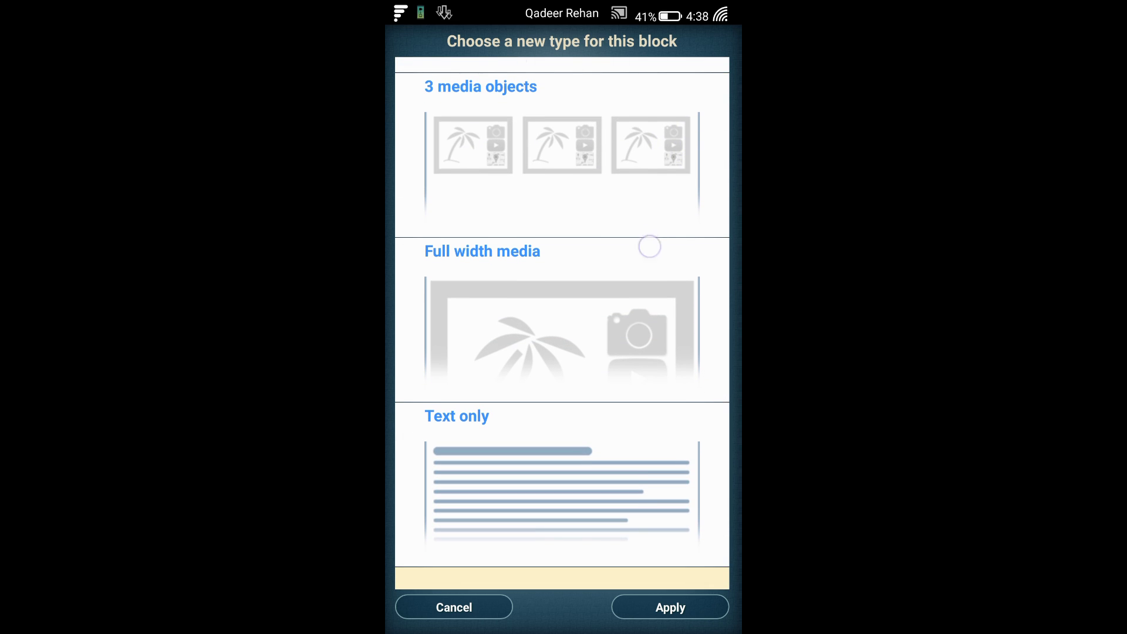
mouse_move(649, 246)
mouse_down()
mouse_move(654, 269)
mouse_move(683, 119)
mouse_move(635, 426)
mouse_up()
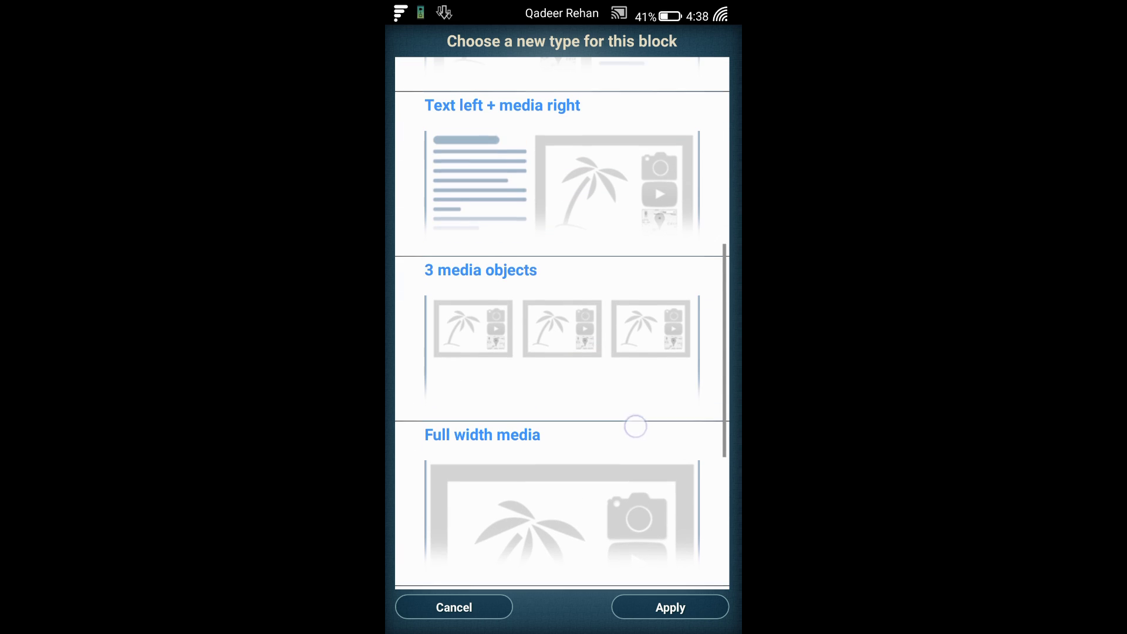
click(611, 348)
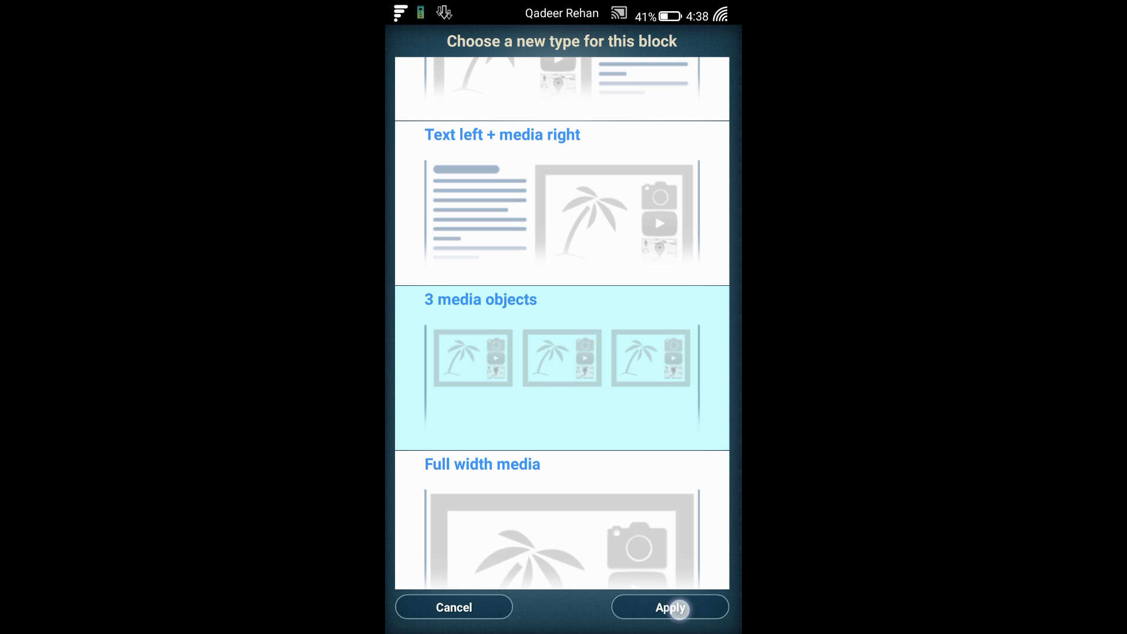
click(680, 609)
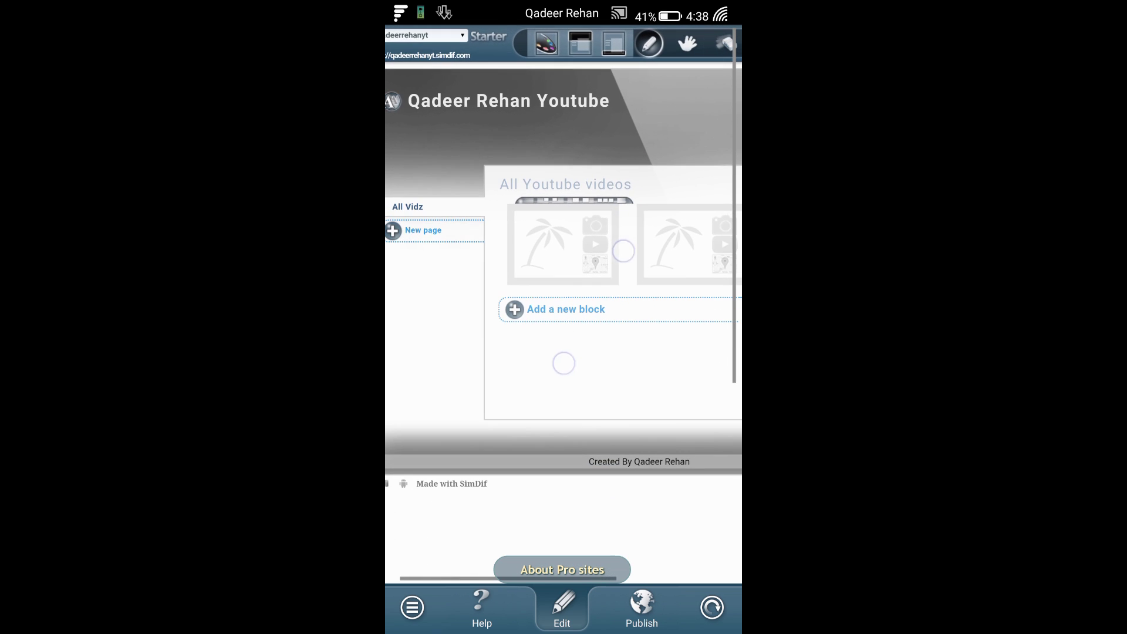
Choose YouTube video as the first media slot's import source and focus its link field.
scroll(566, 284, down, 3)
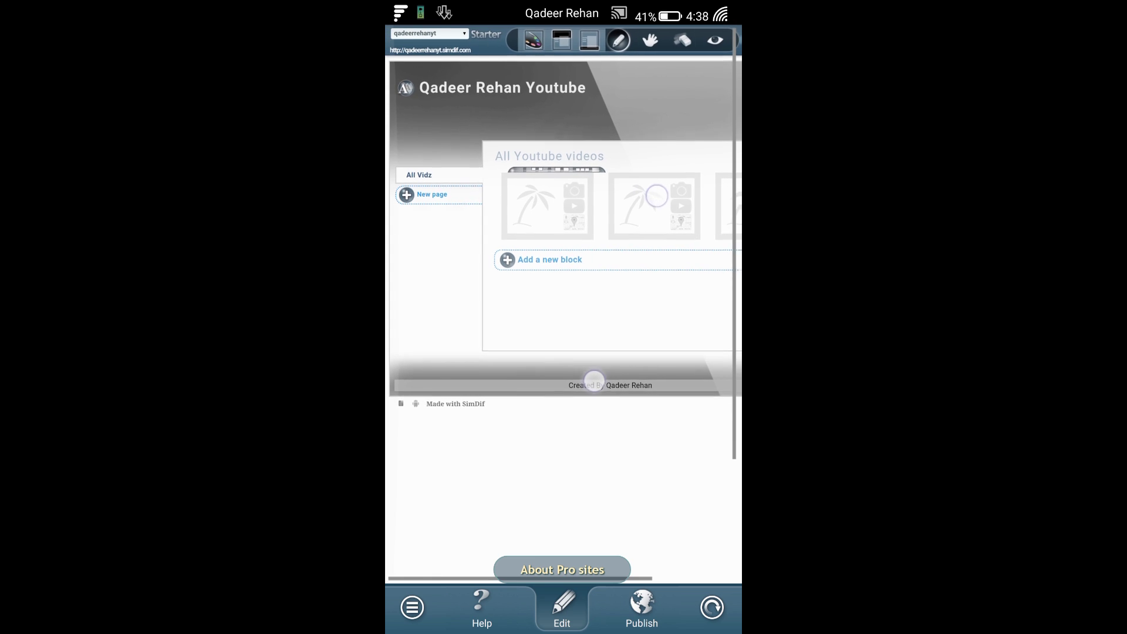
click(547, 206)
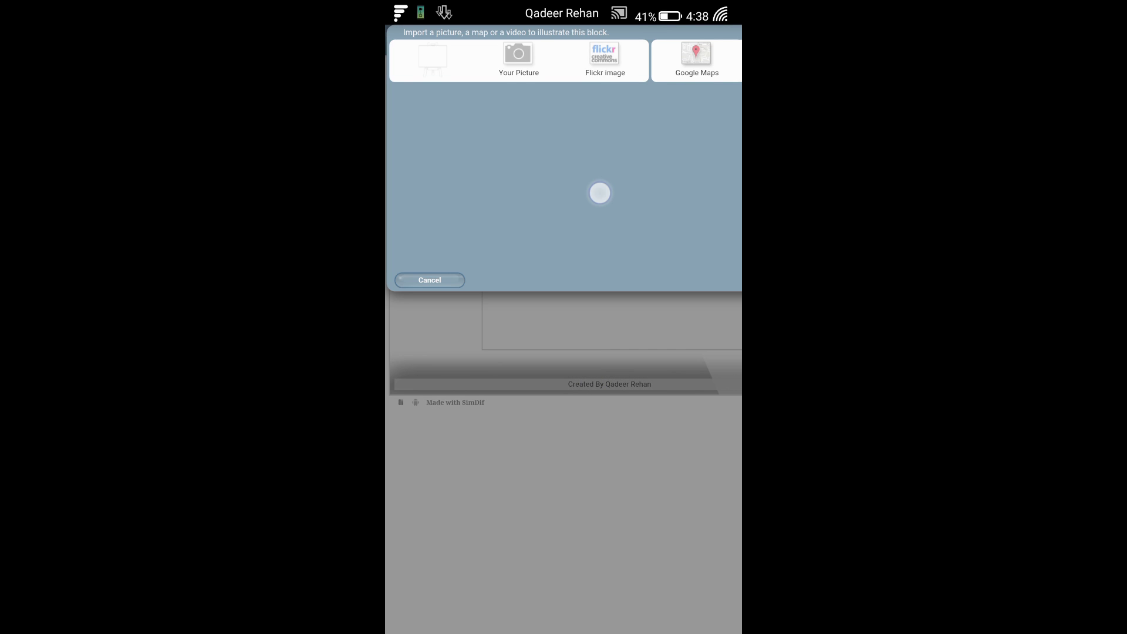
scroll(599, 234, up, 3)
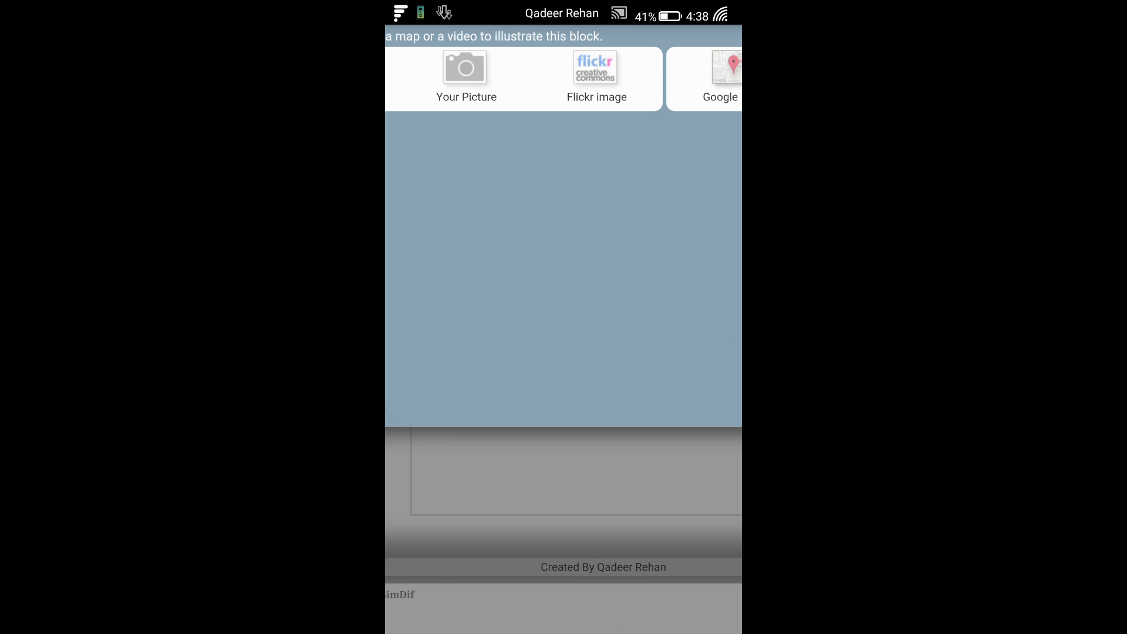
drag(637, 219, 503, 256)
drag(587, 253, 533, 254)
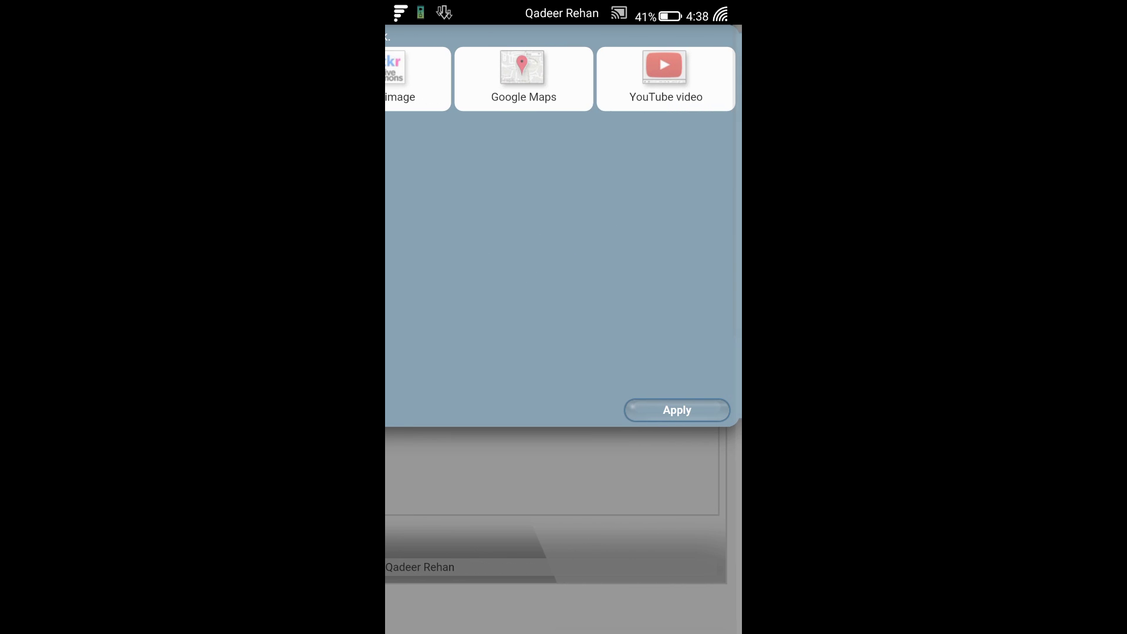
click(665, 79)
drag(520, 300, 722, 302)
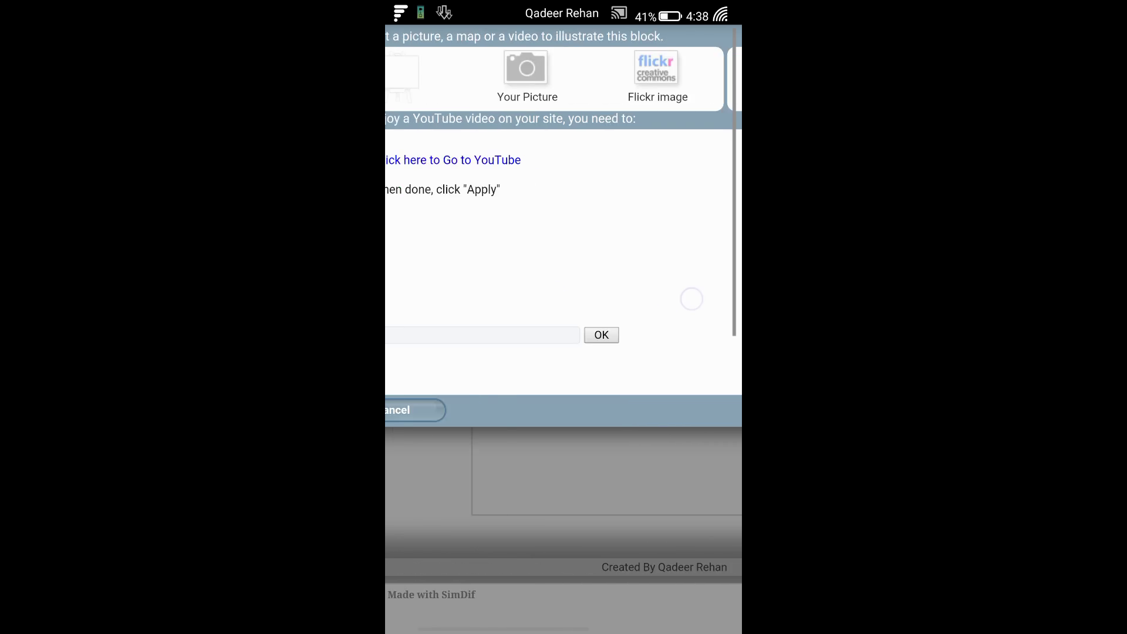
click(533, 335)
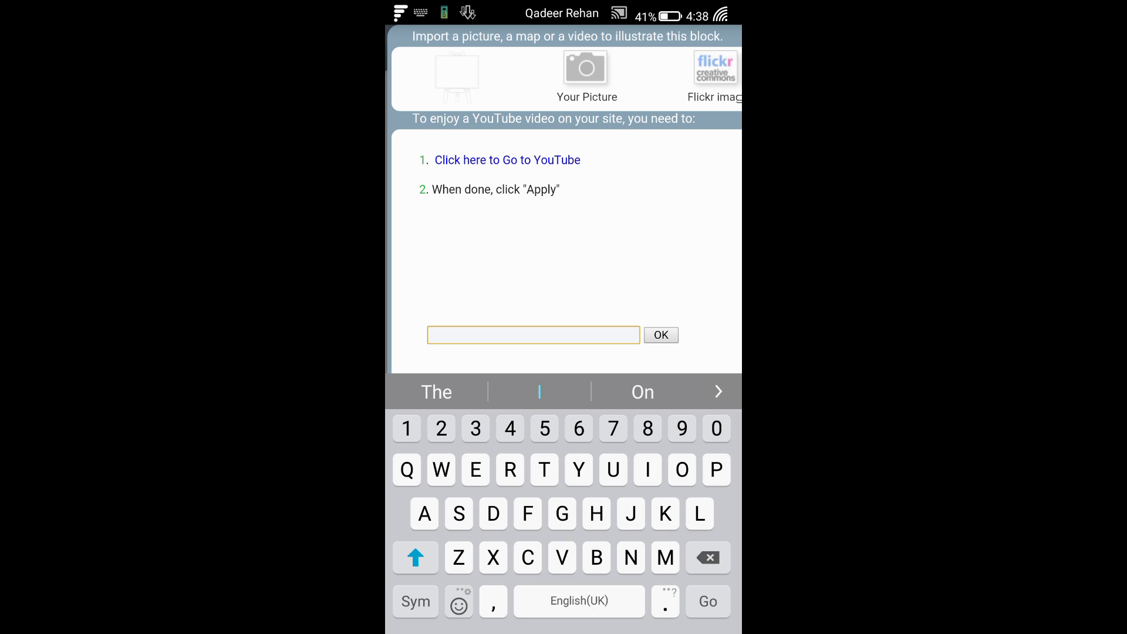
Search YouTube for the channel and insert the 'Download Youtube Videos on Android' video's embed link.
click(561, 166)
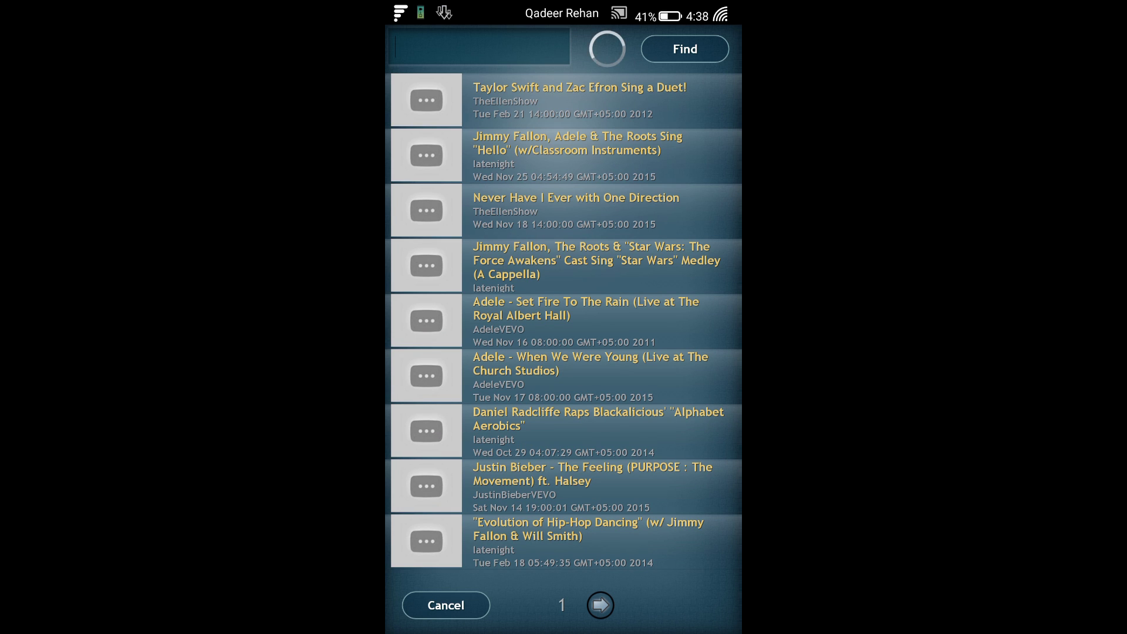
text(Q)
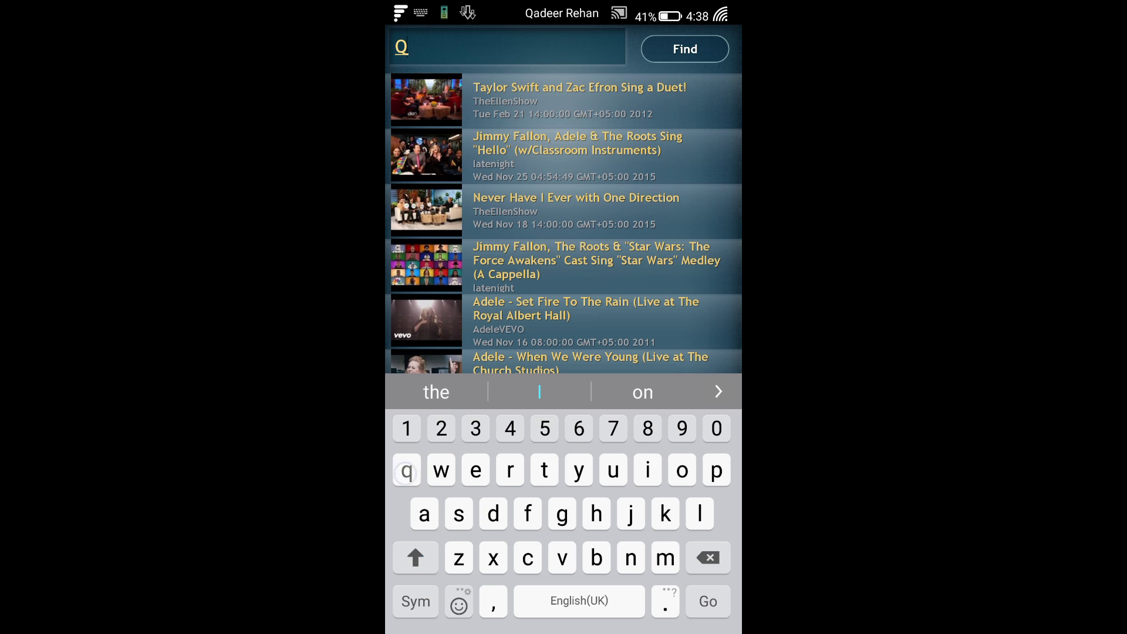
text(adeer)
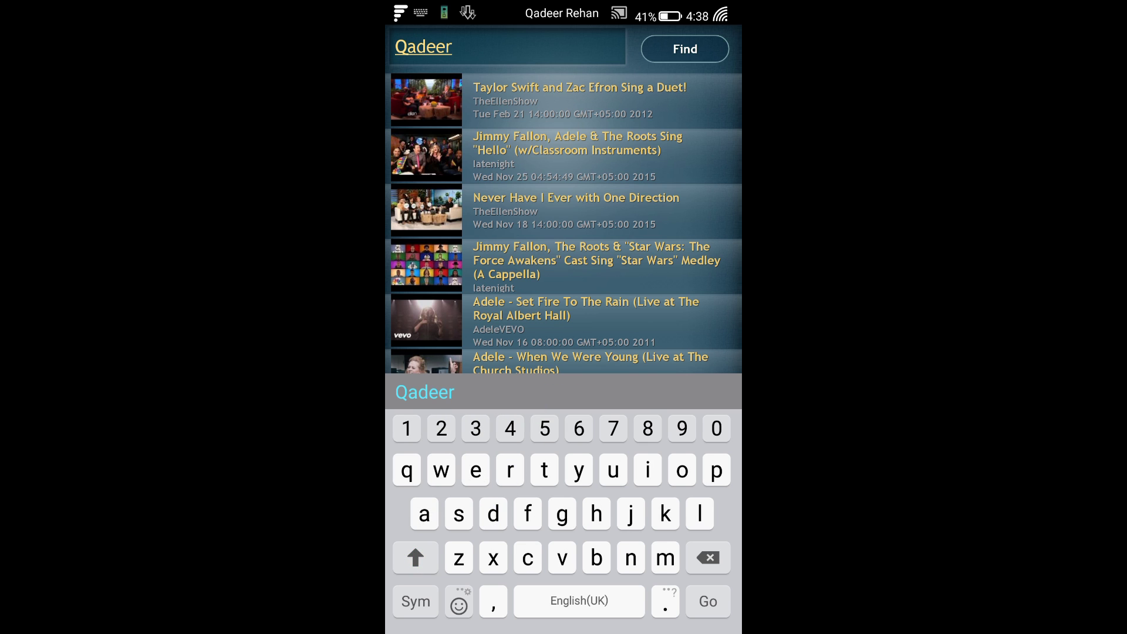
text( Reh)
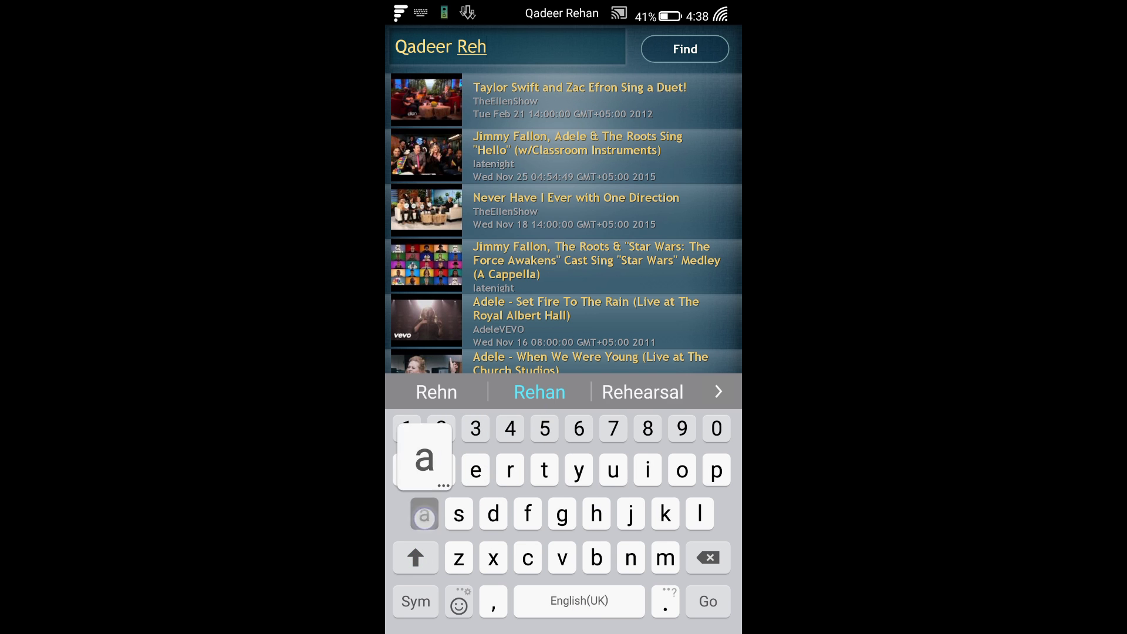
text(ab)
key(BackSpace)
text(n)
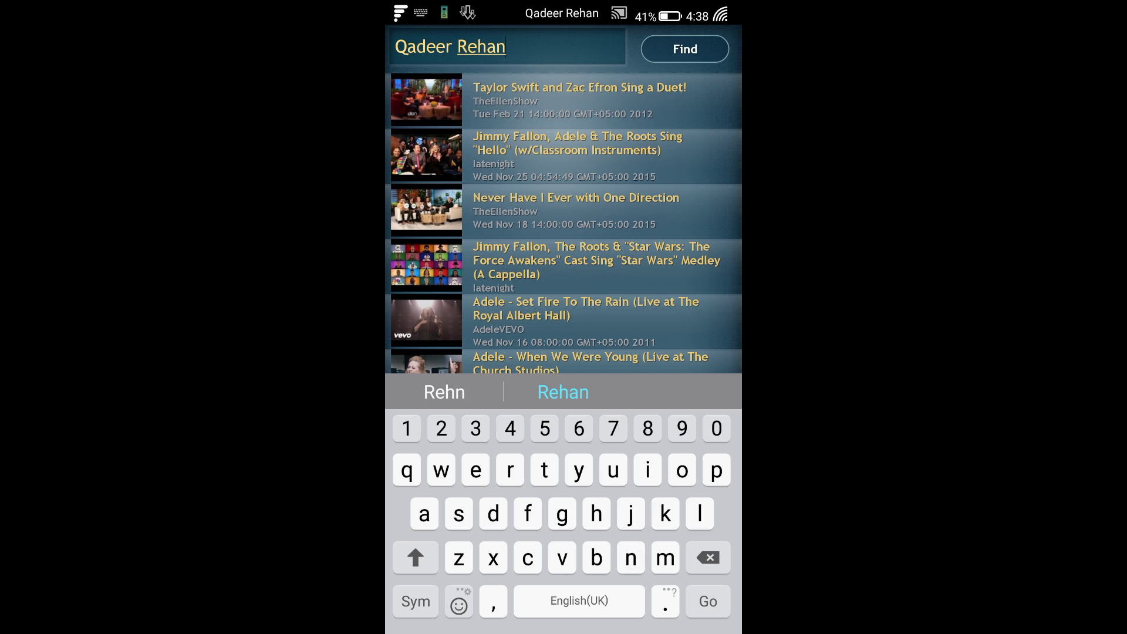
click(685, 48)
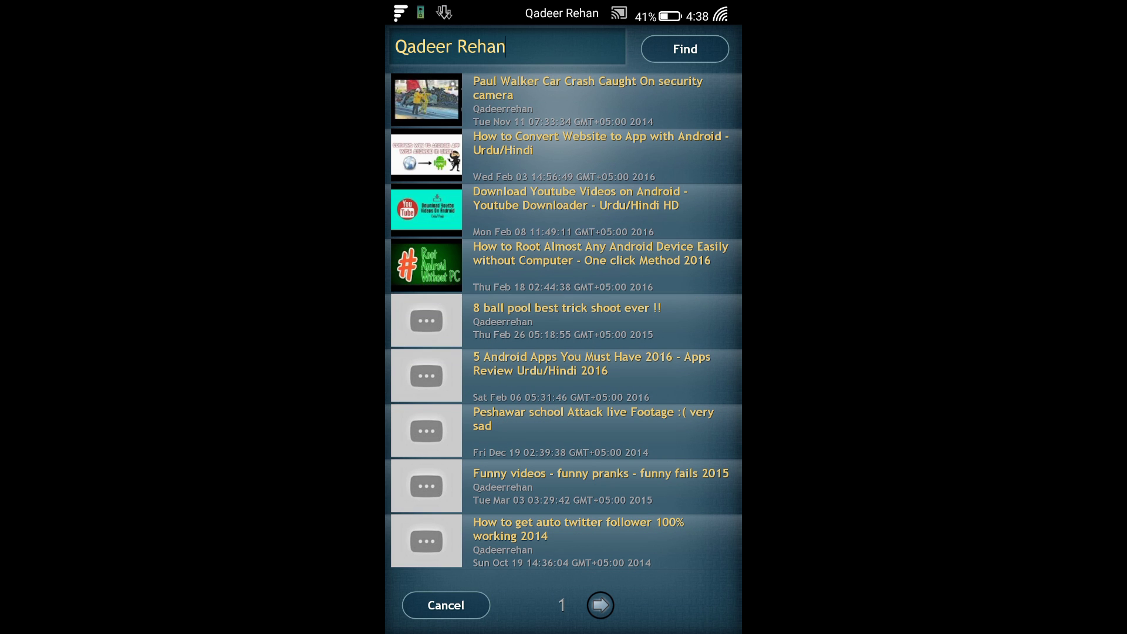
click(563, 205)
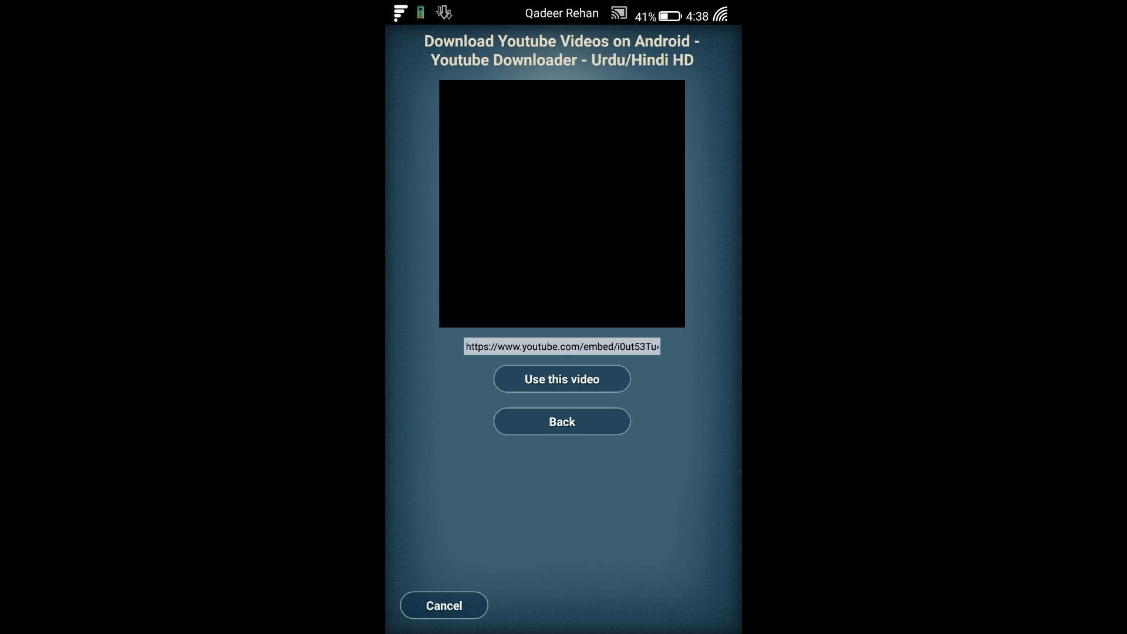
click(584, 376)
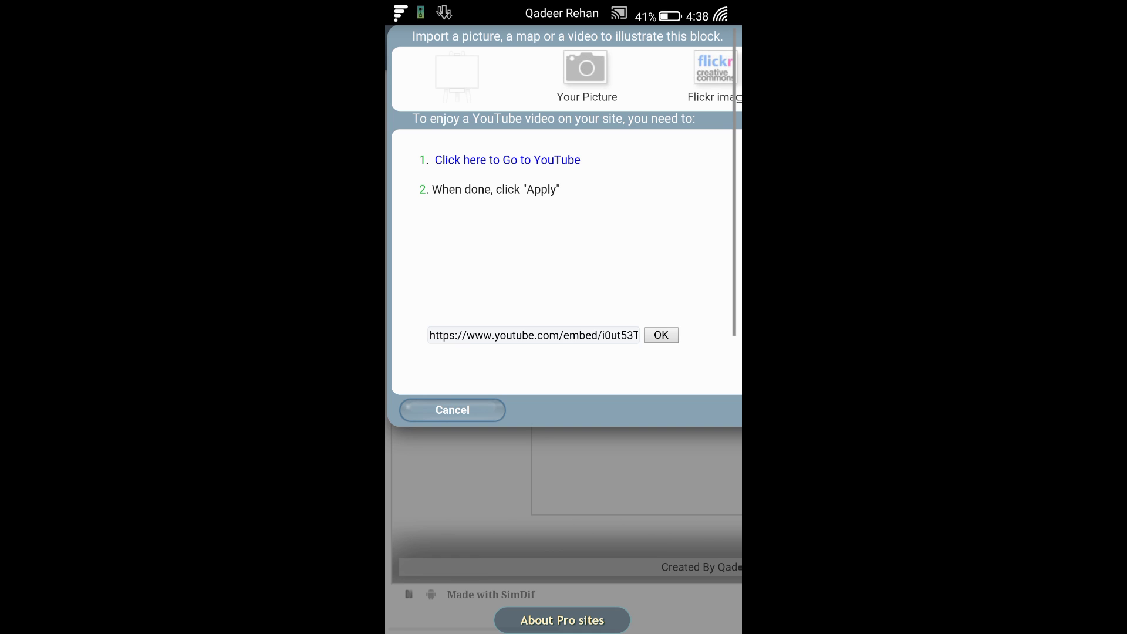
click(664, 338)
Apply the download video, then embed 'How to Root Almost Any Android Device' in the next slot.
drag(621, 390, 513, 395)
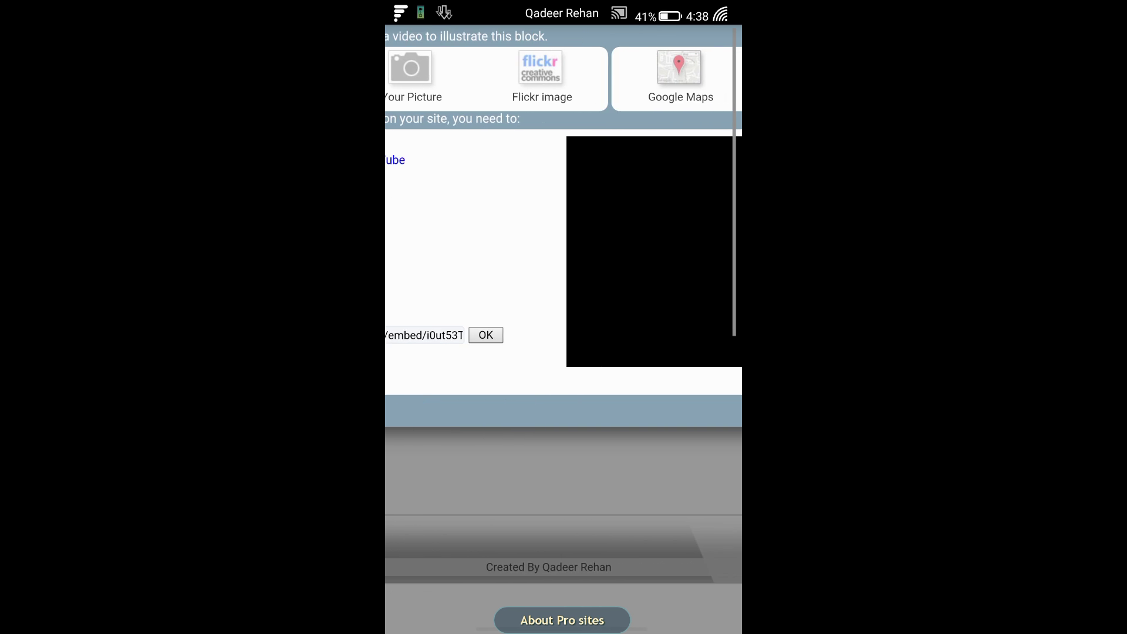
click(677, 410)
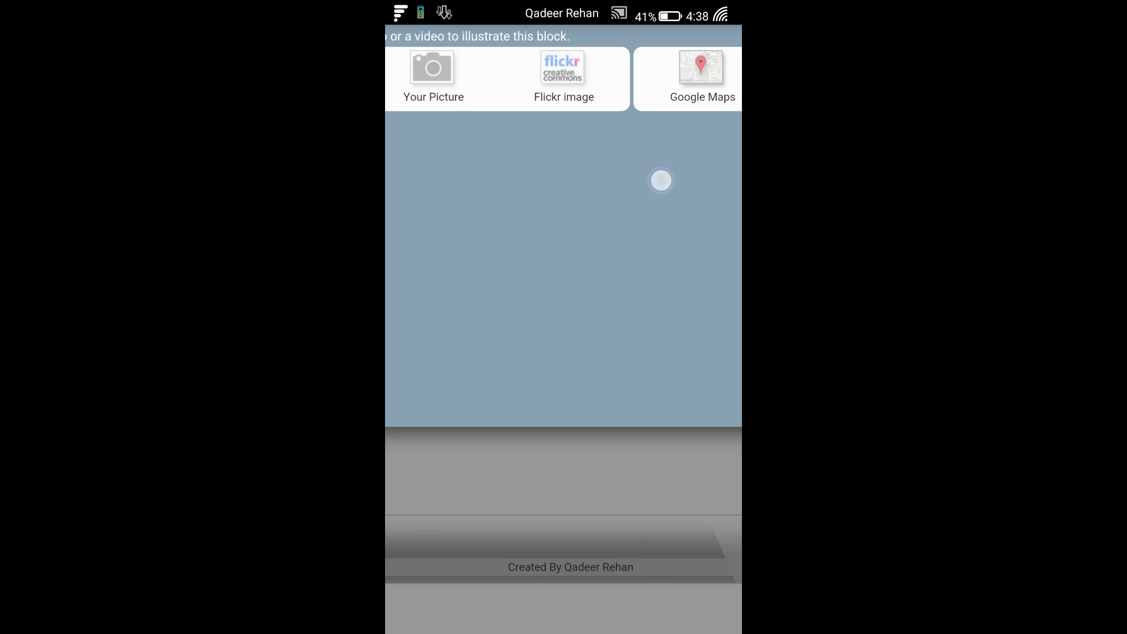
click(667, 76)
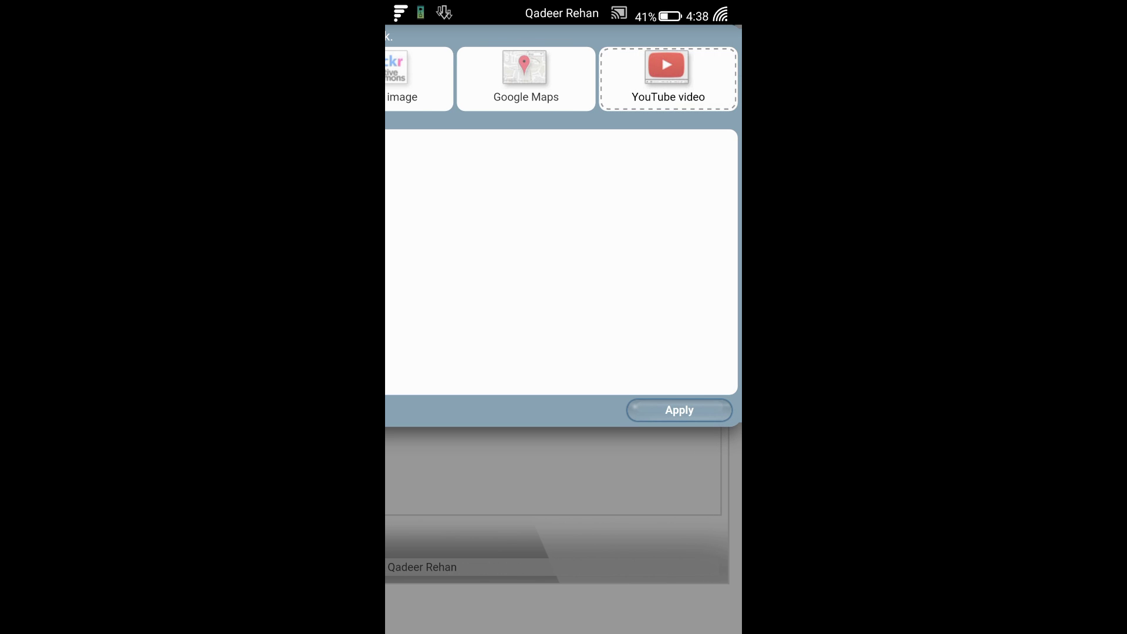
click(507, 157)
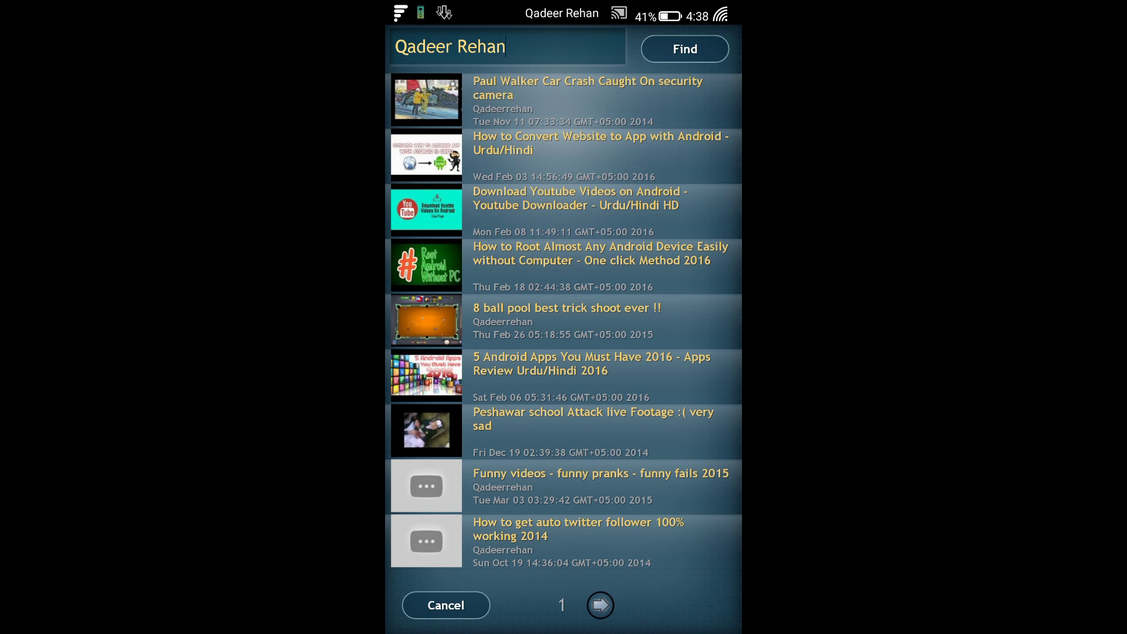
click(600, 258)
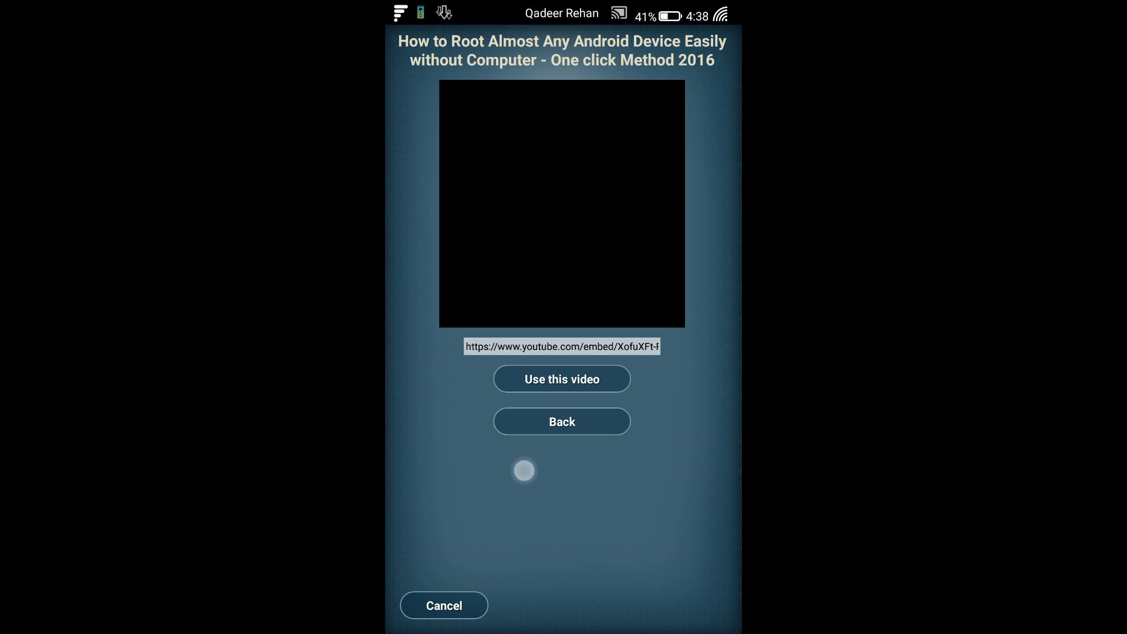
click(583, 379)
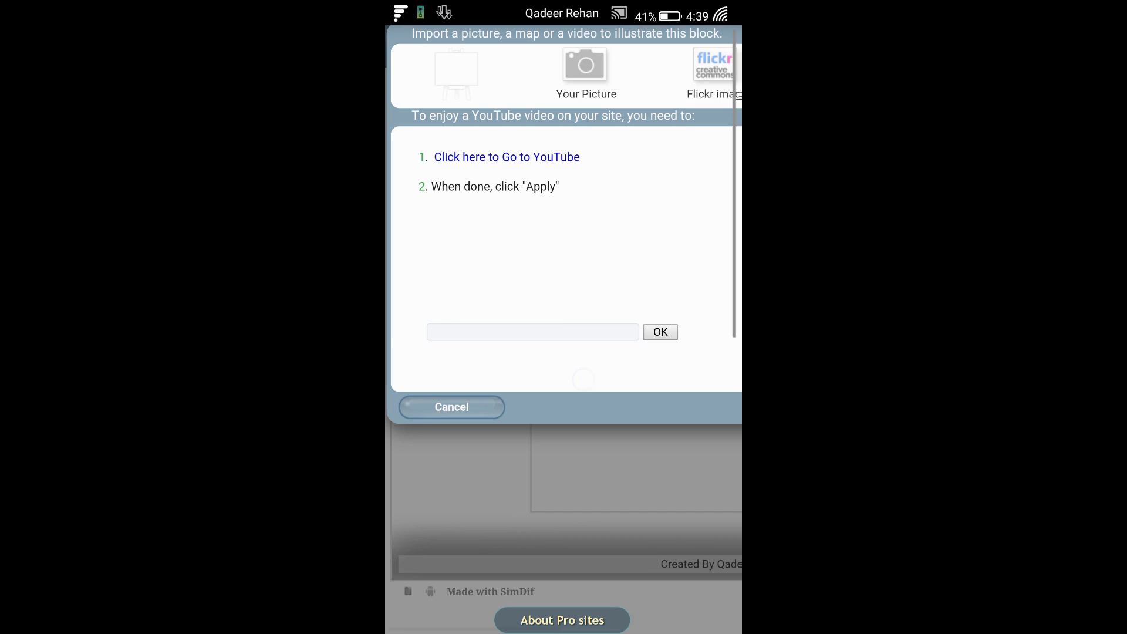
click(678, 404)
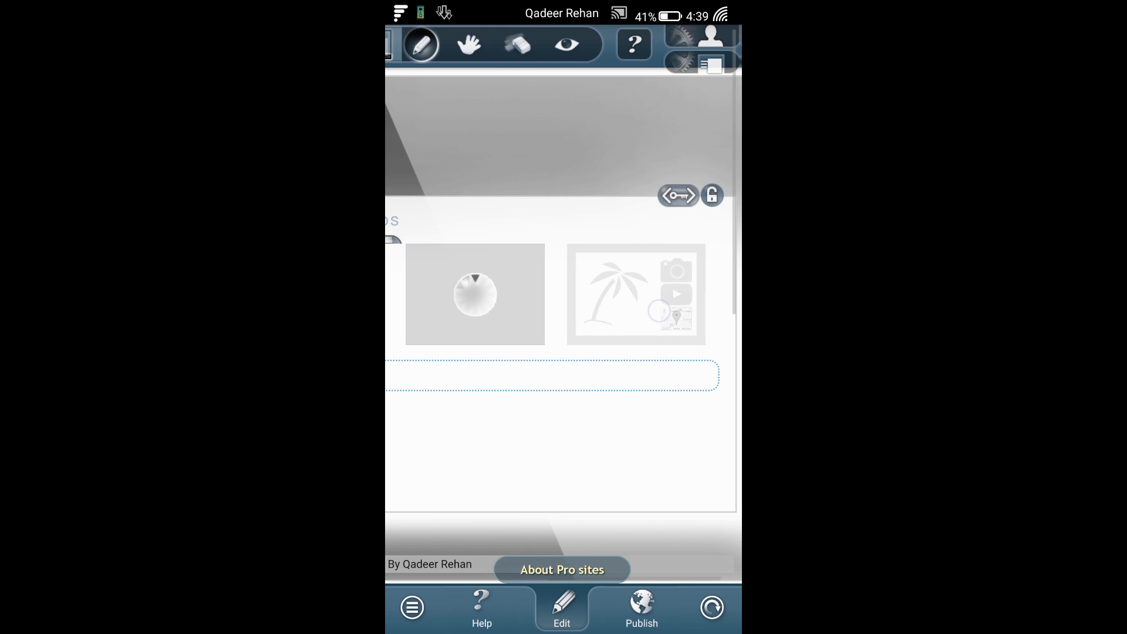
Add the '5 Android Apps You Must Have 2016' video to the next slot and apply the block.
click(635, 294)
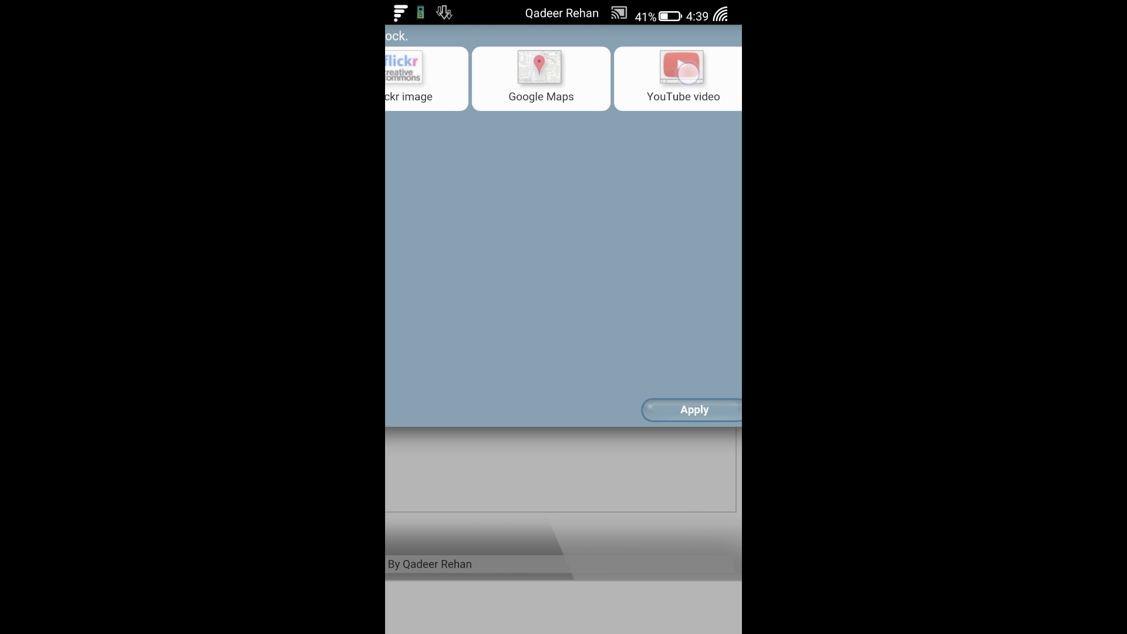
click(681, 77)
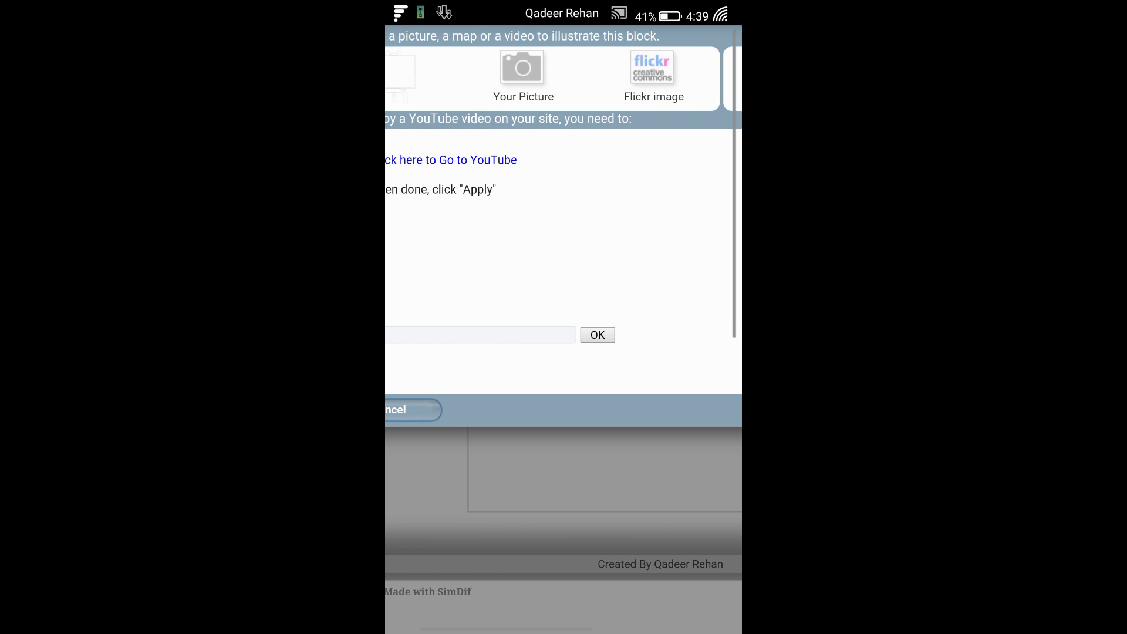
click(451, 160)
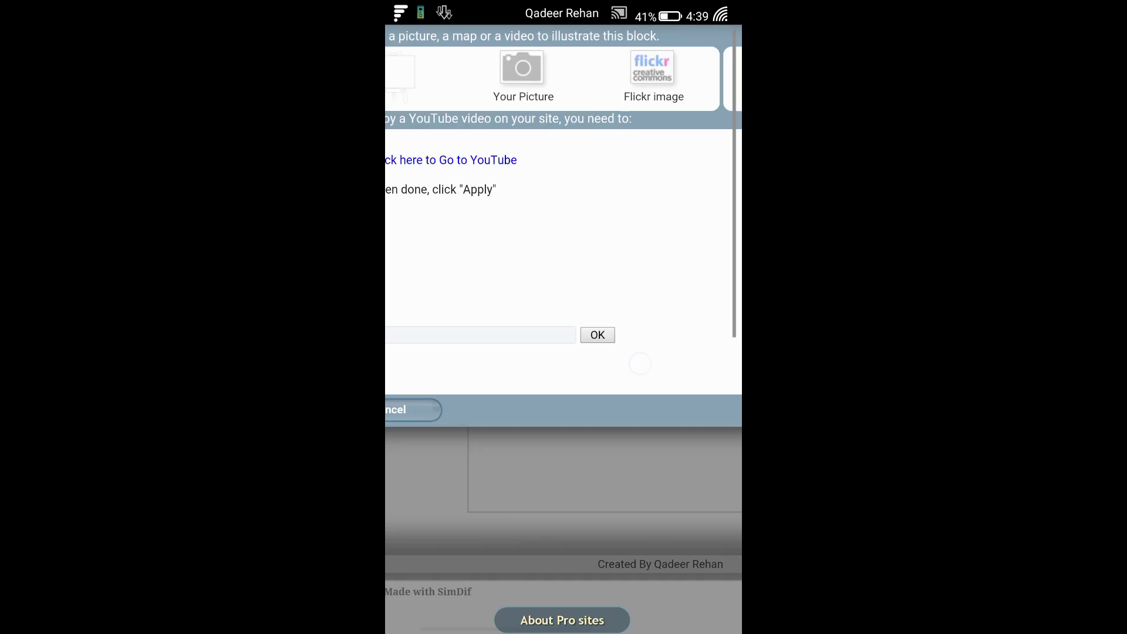
click(592, 364)
click(597, 368)
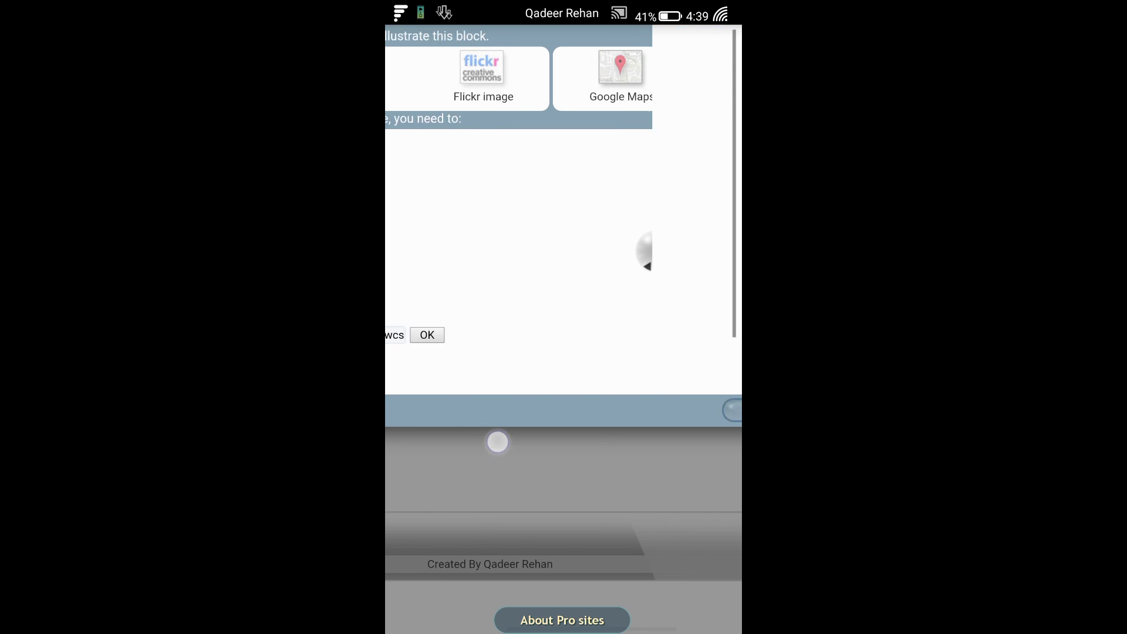
click(677, 409)
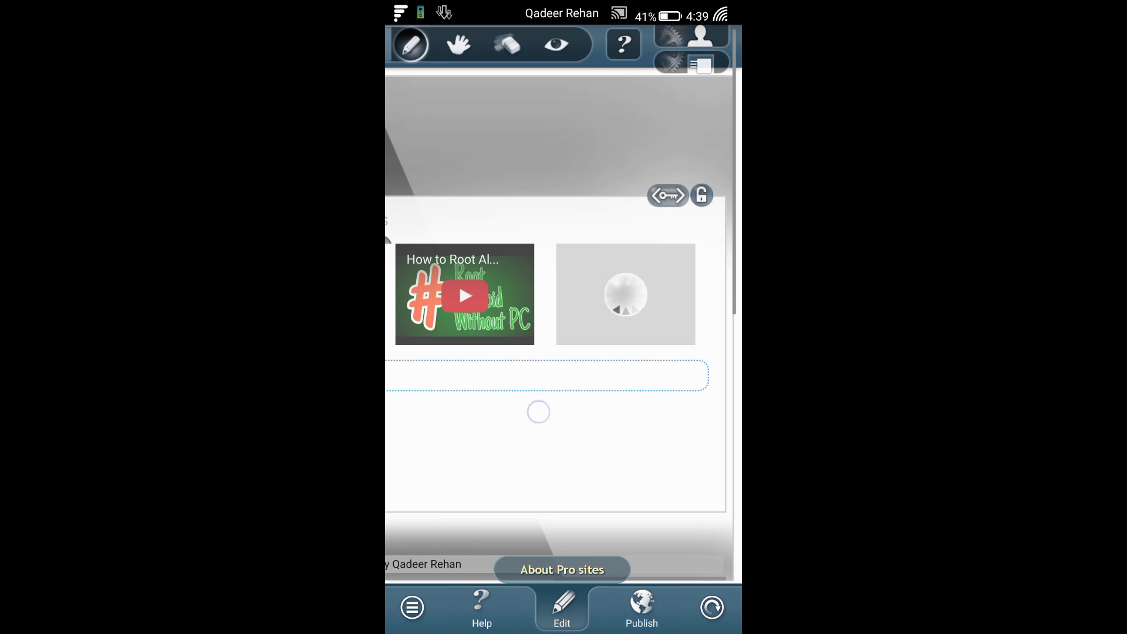
drag(536, 410, 530, 387)
mouse_move(664, 382)
mouse_down()
mouse_move(543, 383)
mouse_move(701, 379)
mouse_up()
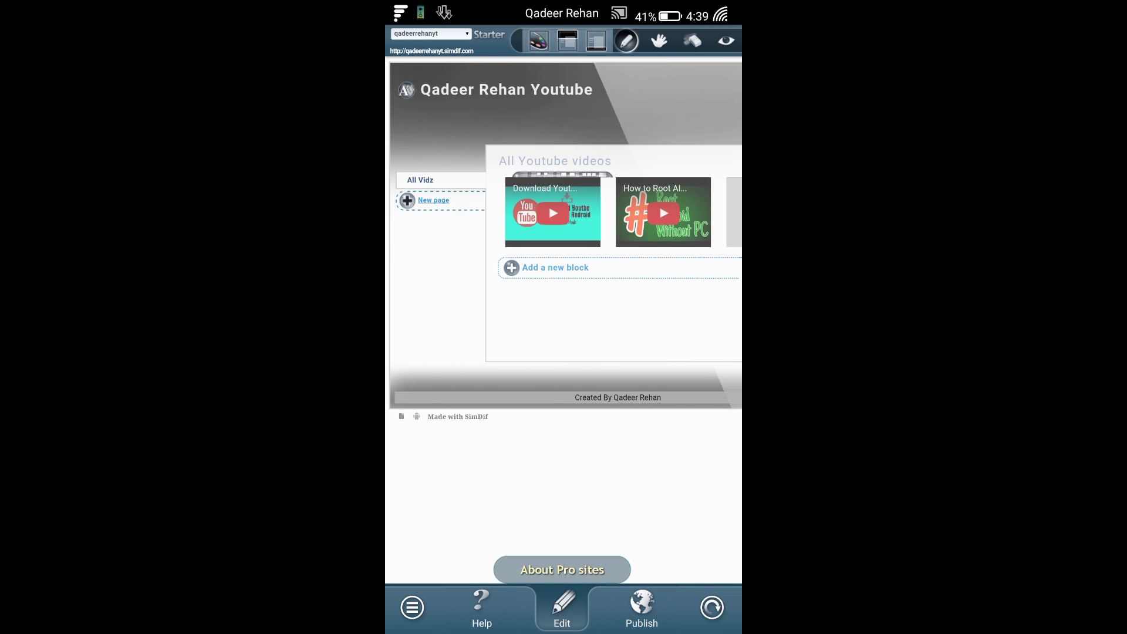
Create a Contact-type page with the message form and name it 'Contact'.
click(434, 200)
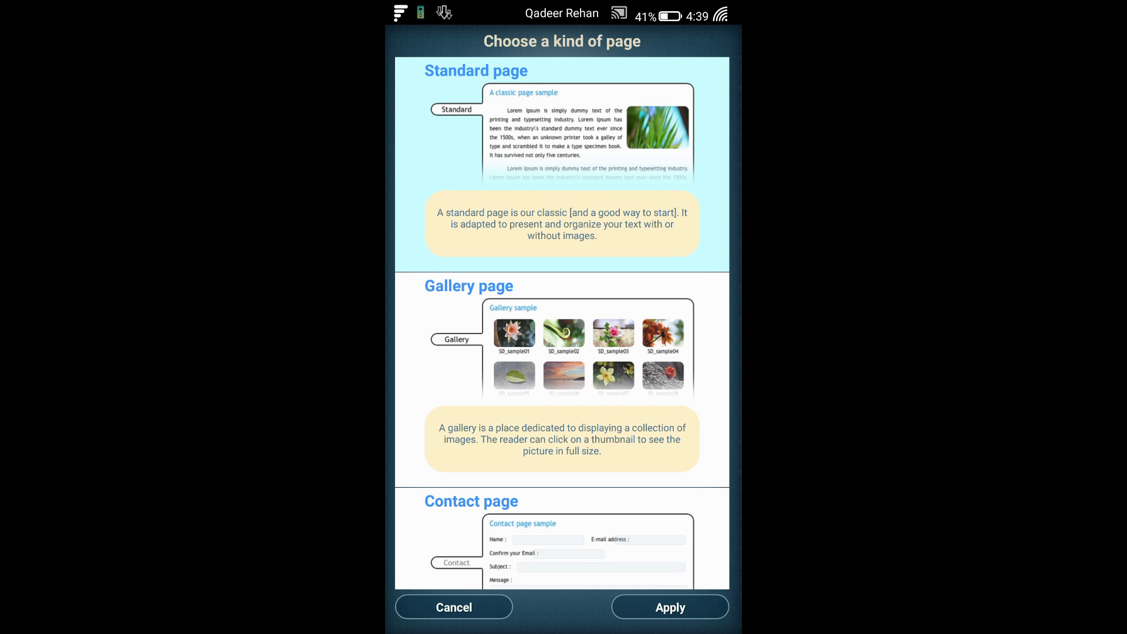
scroll(562, 410, down, 4)
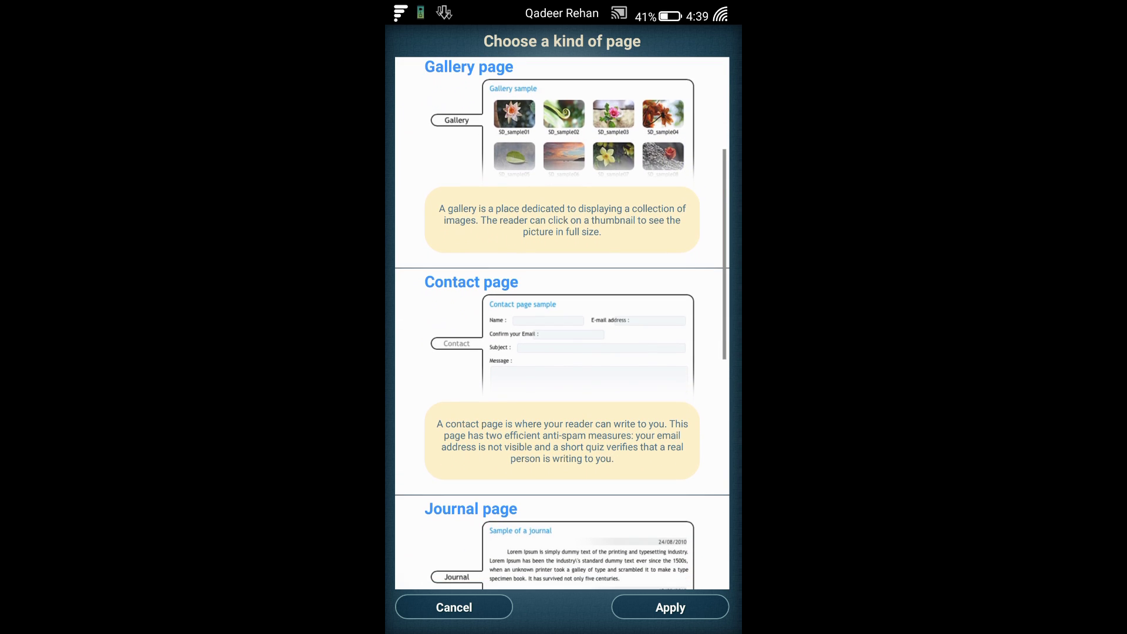
scroll(678, 424, down, 4)
scroll(676, 425, down, 6)
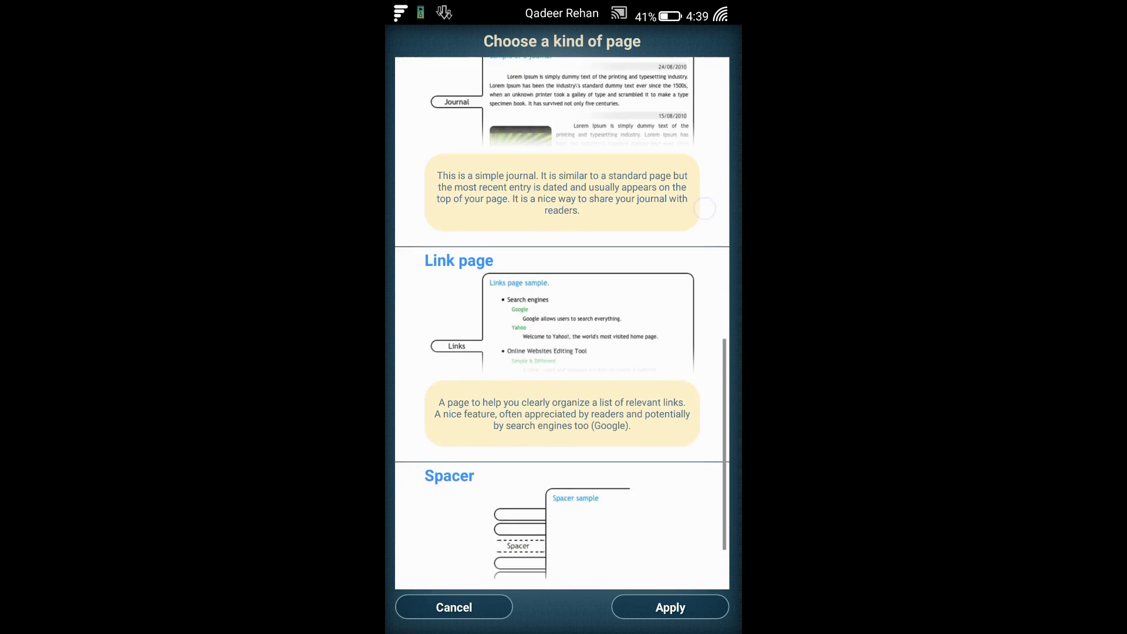
scroll(668, 281, up, 5)
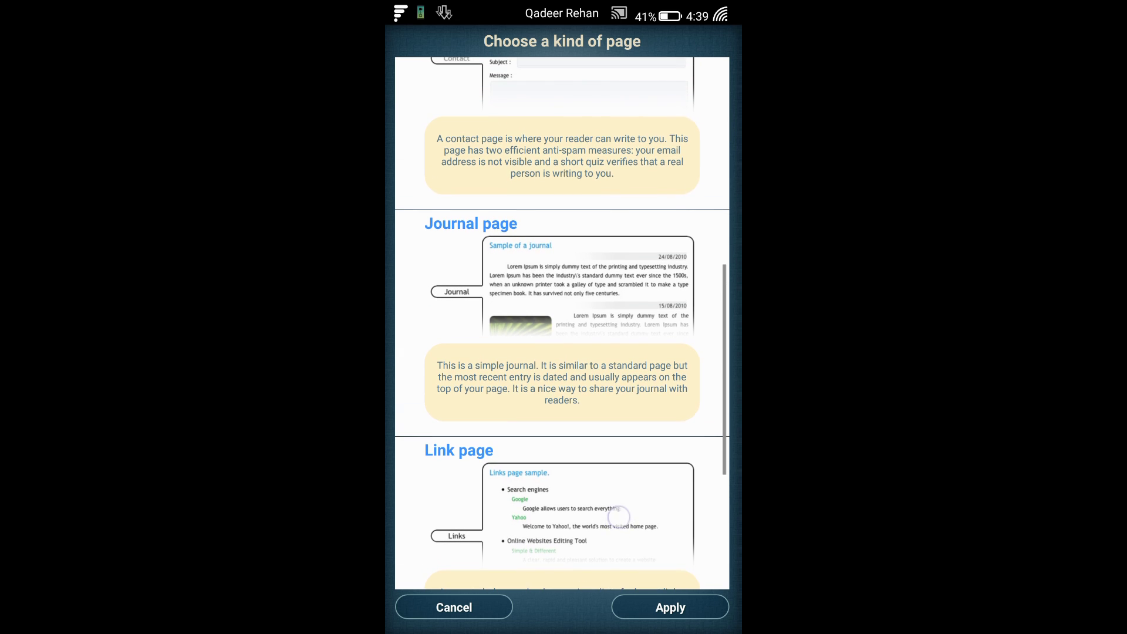
scroll(603, 299, up, 4)
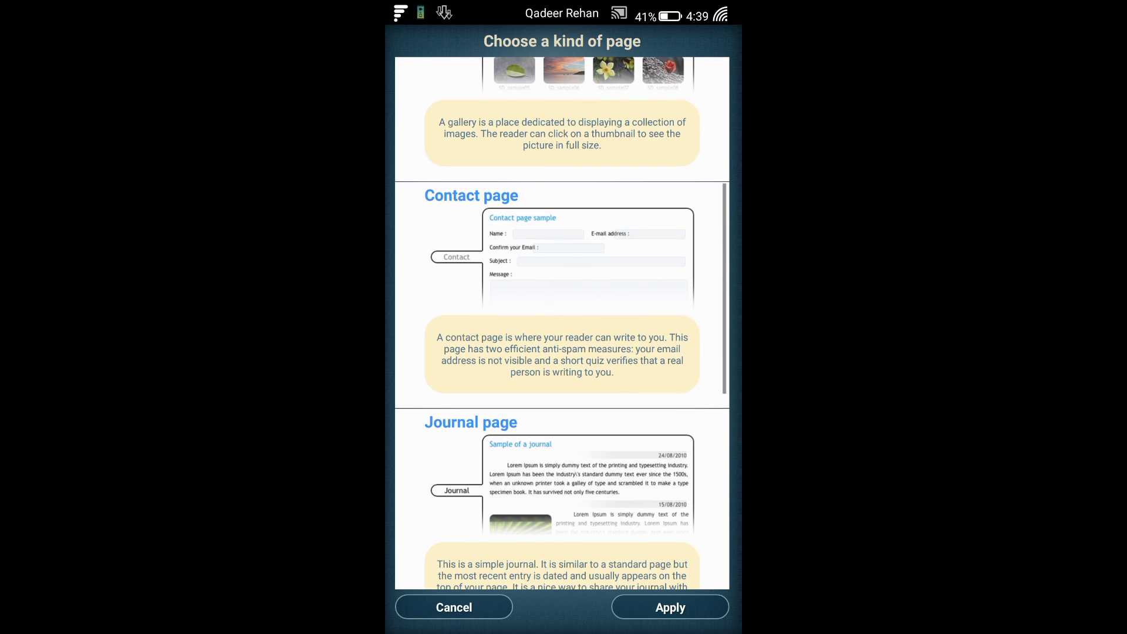
click(605, 267)
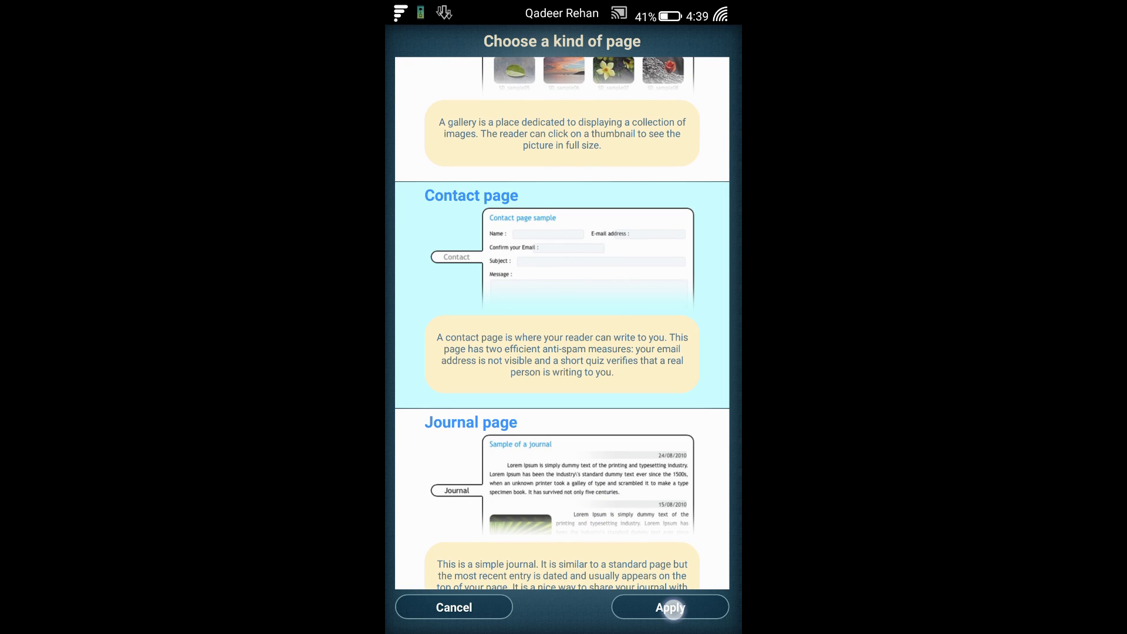
click(673, 608)
text(C)
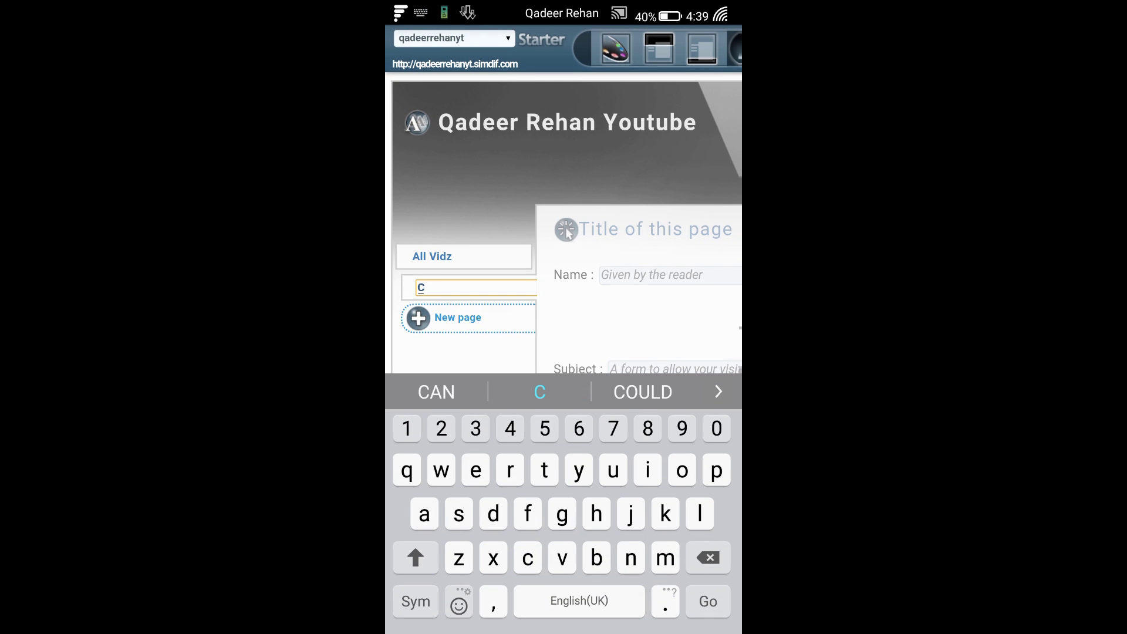
text(on)
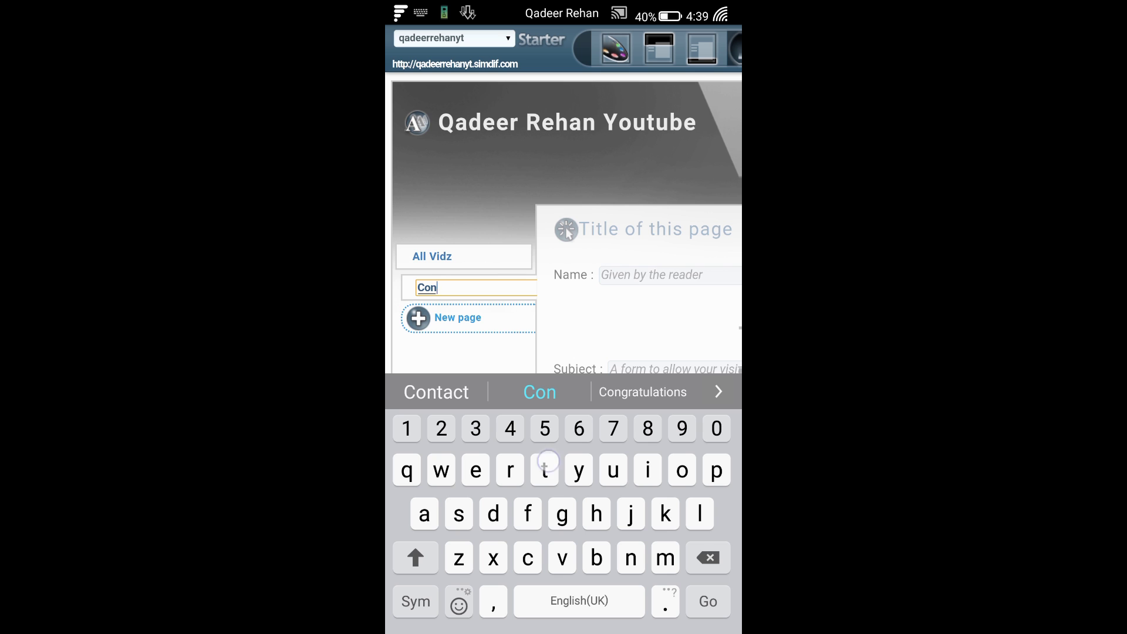
text(tact)
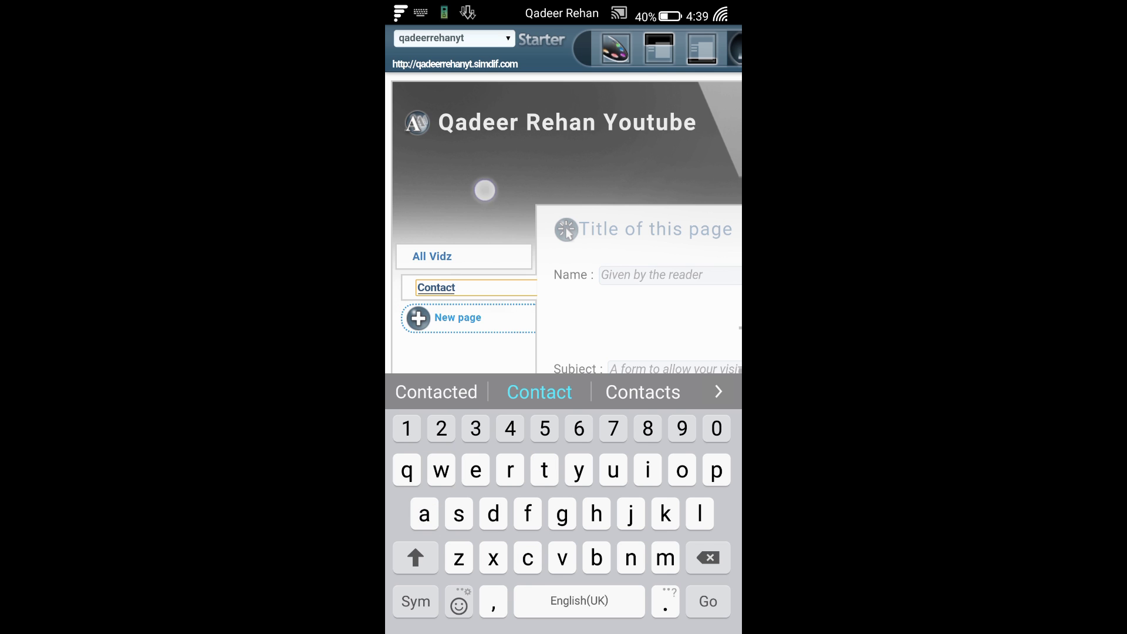
key(Return)
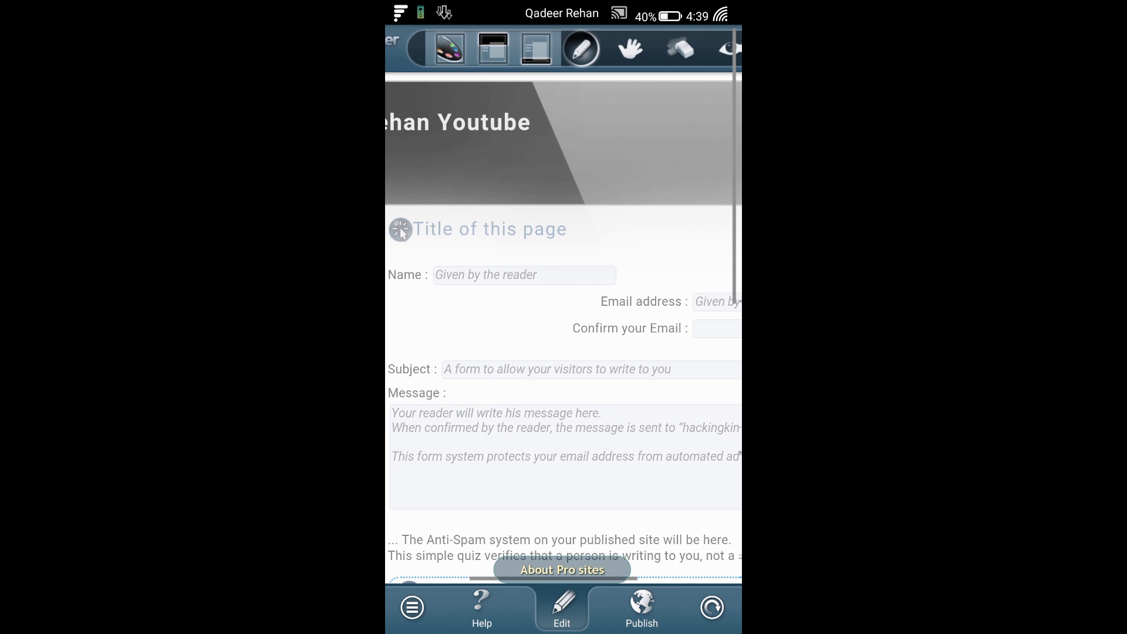
Set the contact page heading to 'CONTACT US'.
mouse_move(507, 317)
mouse_down()
mouse_move(576, 329)
mouse_move(468, 441)
mouse_move(624, 378)
mouse_move(567, 233)
mouse_move(604, 6)
mouse_up()
click(566, 233)
mouse_move(628, 264)
mouse_down()
mouse_move(528, 272)
mouse_move(599, 327)
mouse_move(616, 318)
mouse_move(591, 334)
mouse_up()
click(416, 557)
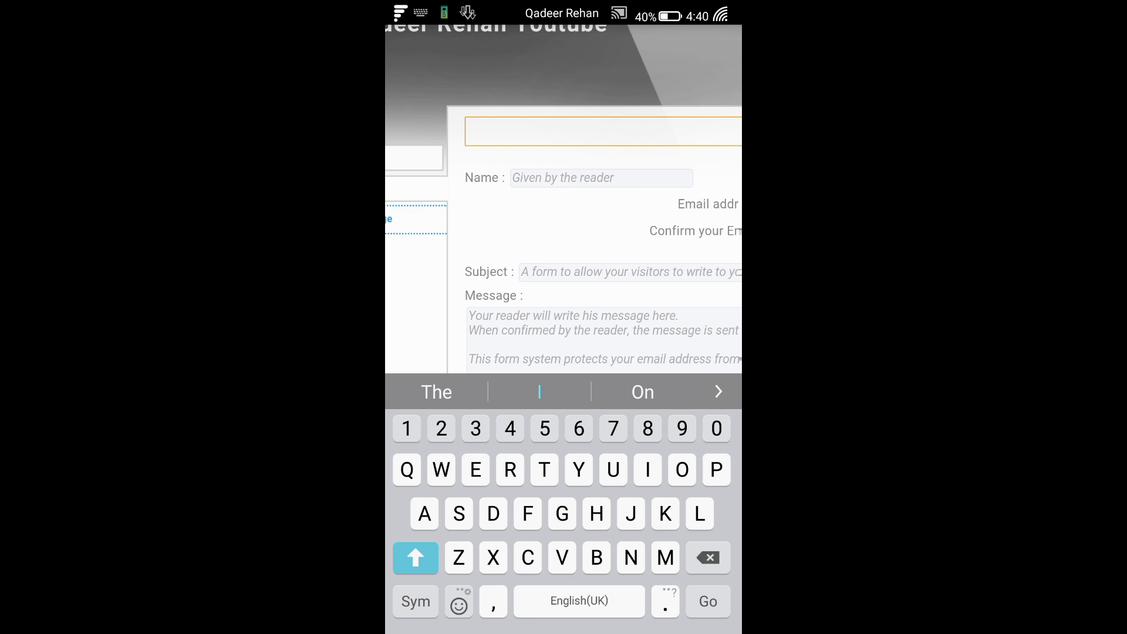
text(CAL)
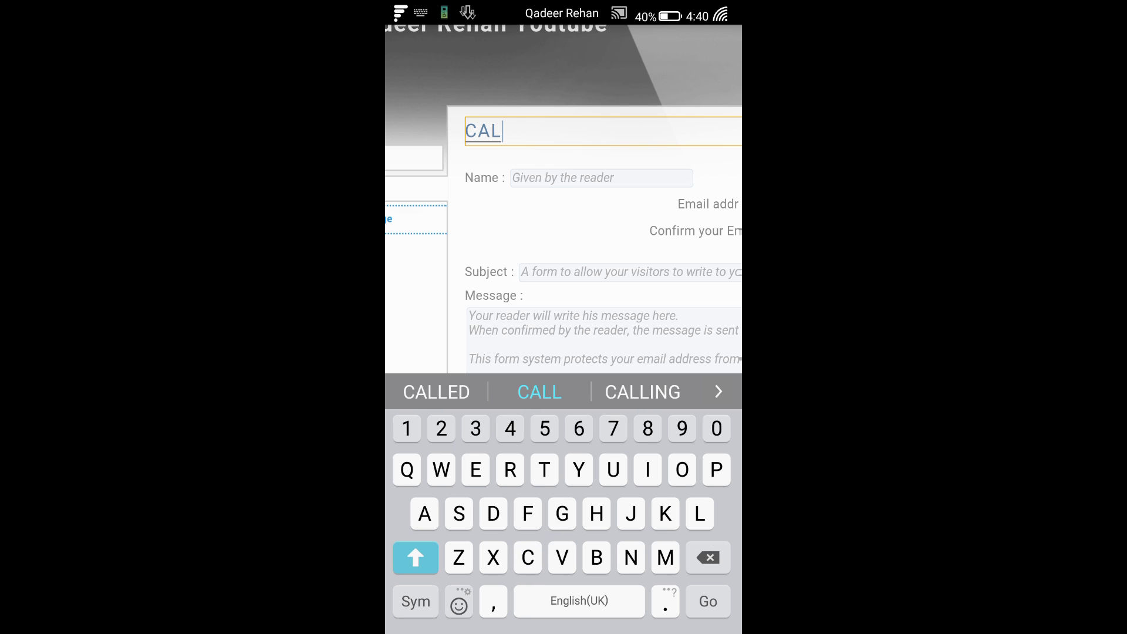
key(BackSpace)
key(BackSpace)
click(416, 557)
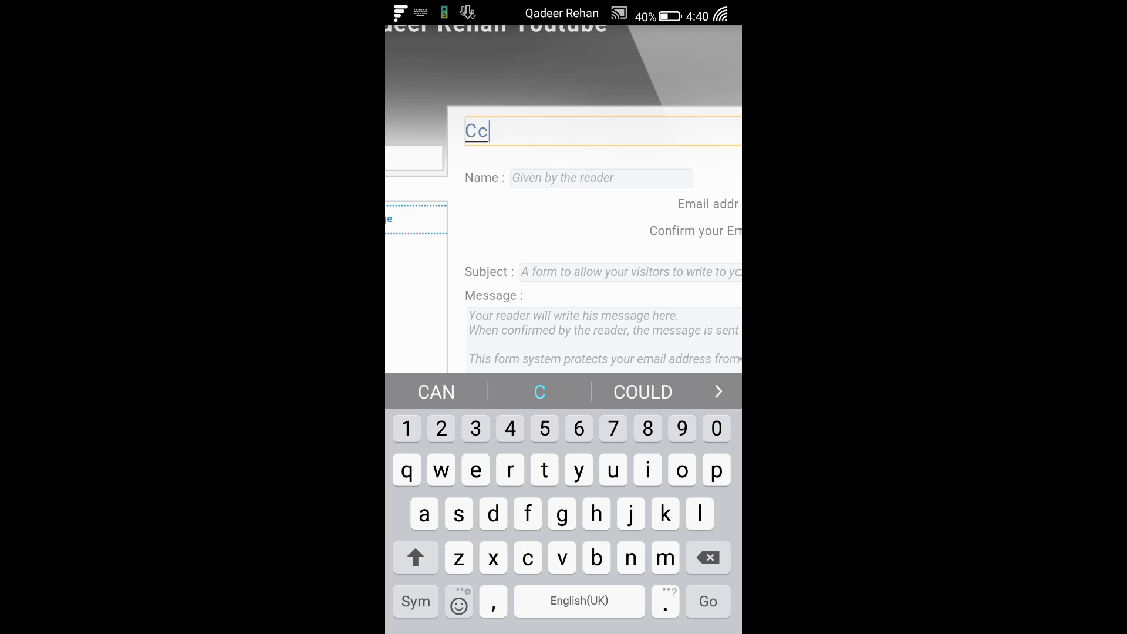
text(ontac)
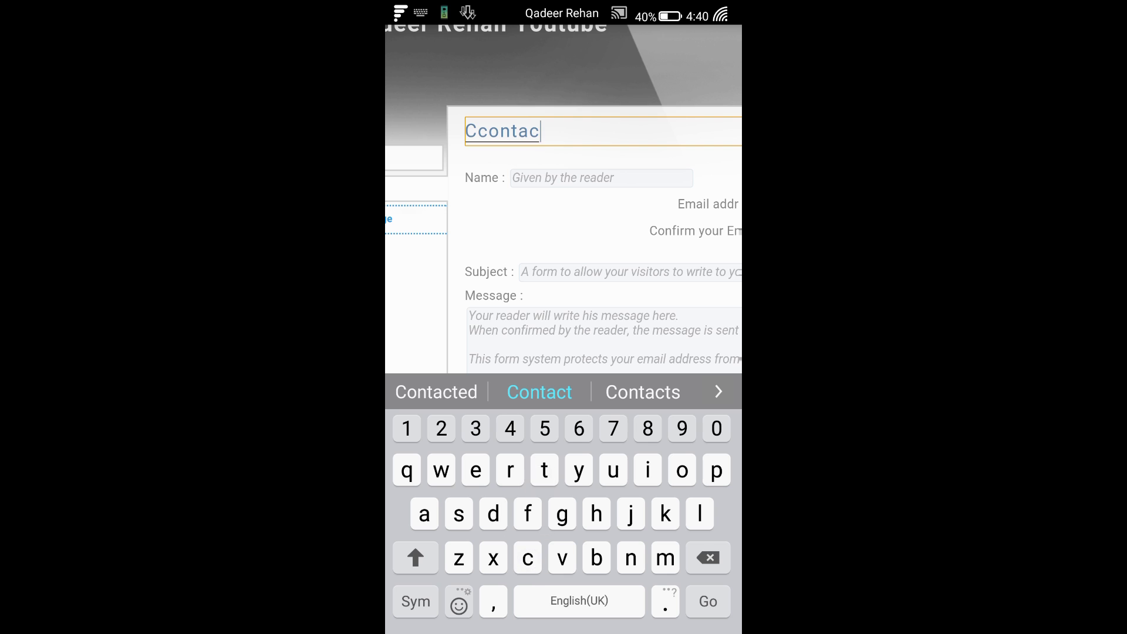
text(t)
key(BackSpace)
key(BackSpace)
key(BackSpace)
key(BackSpace)
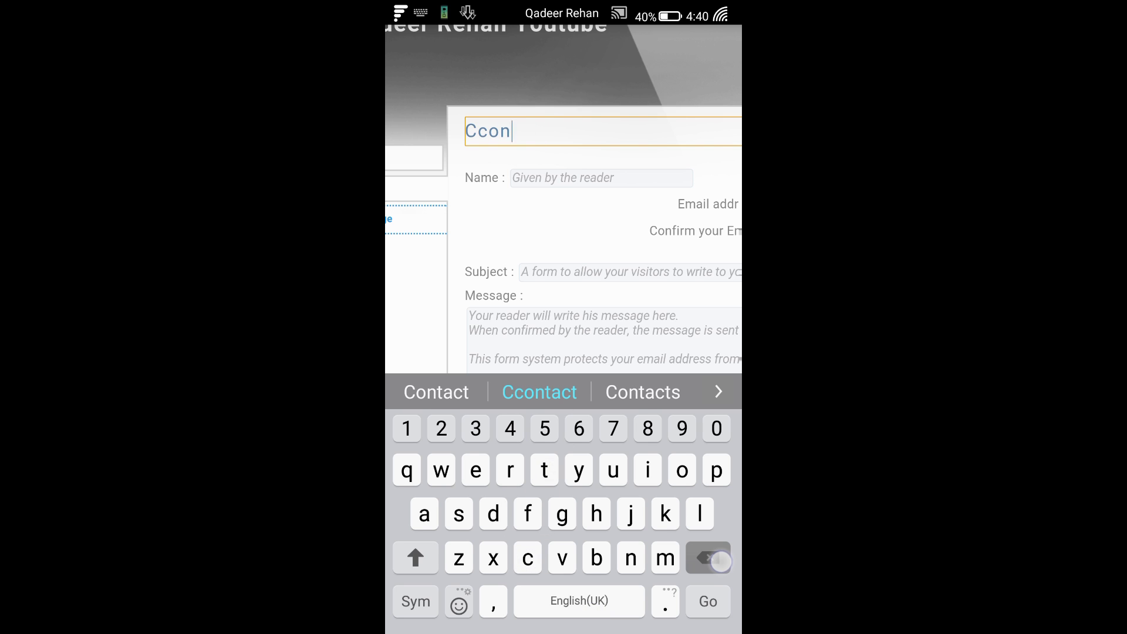
key(BackSpace)
key(BackSpace)
key(BackSpace)
click(405, 568)
text(CO)
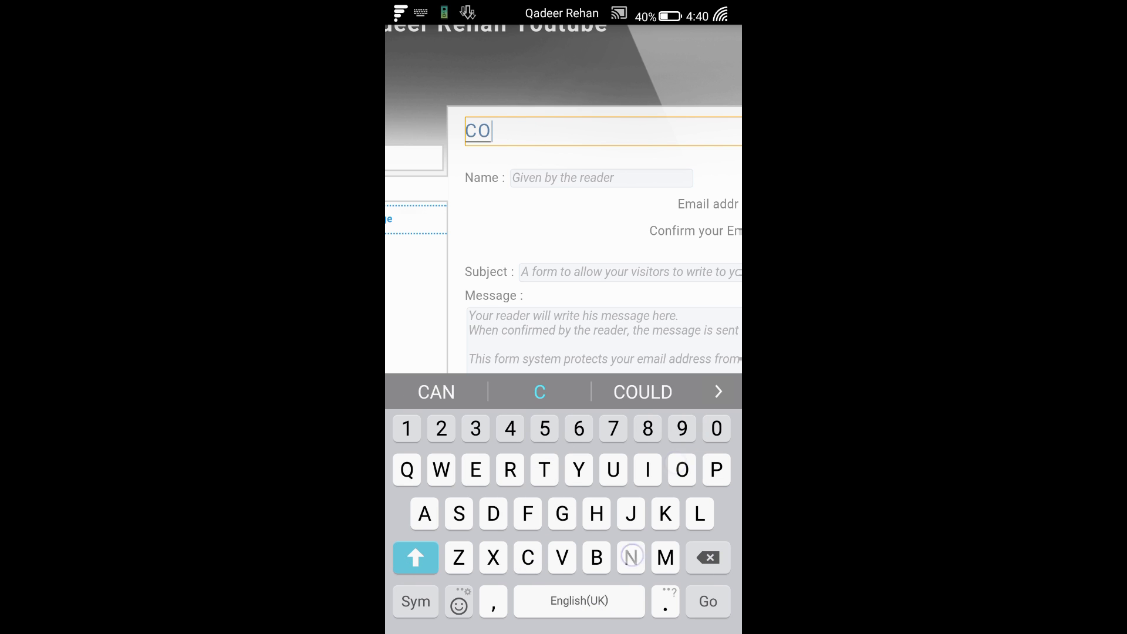
text(NTA)
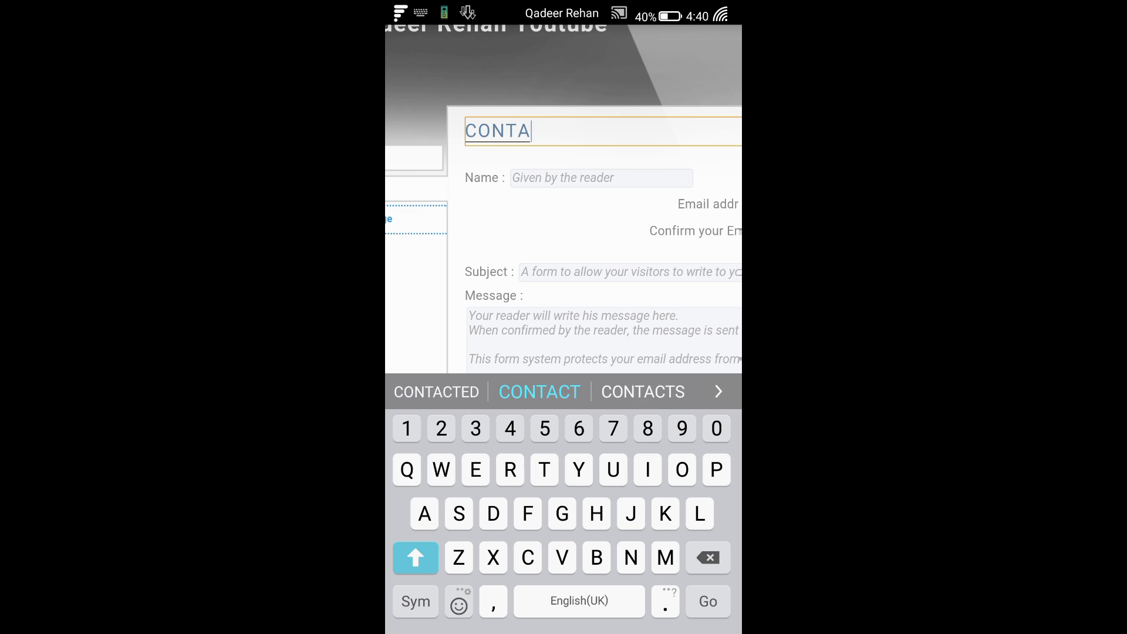
click(558, 387)
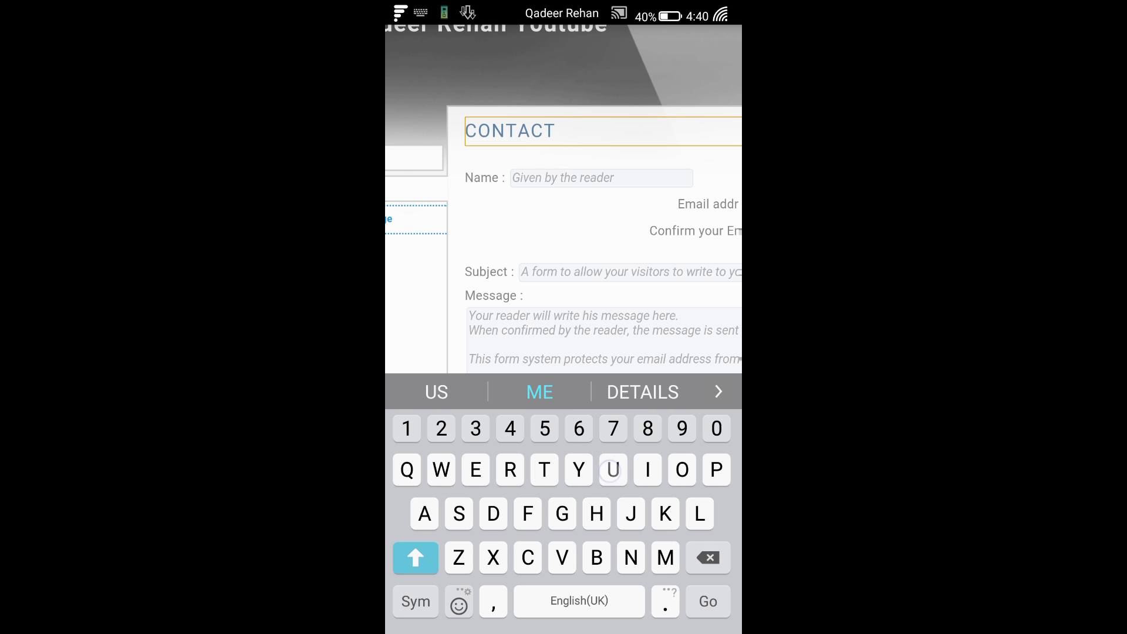
text(US)
mouse_move(493, 330)
mouse_down()
mouse_move(617, 348)
mouse_move(509, 349)
mouse_up()
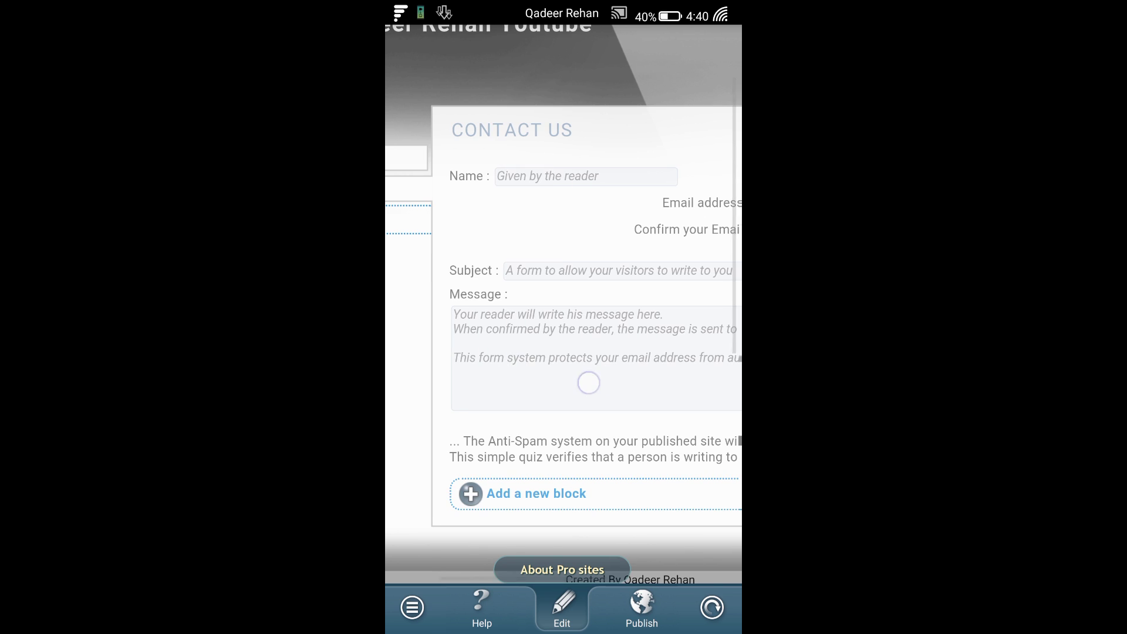
drag(586, 382, 695, 382)
Rename the Contact menu entry to 'Contact us'.
click(504, 192)
text(Contact)
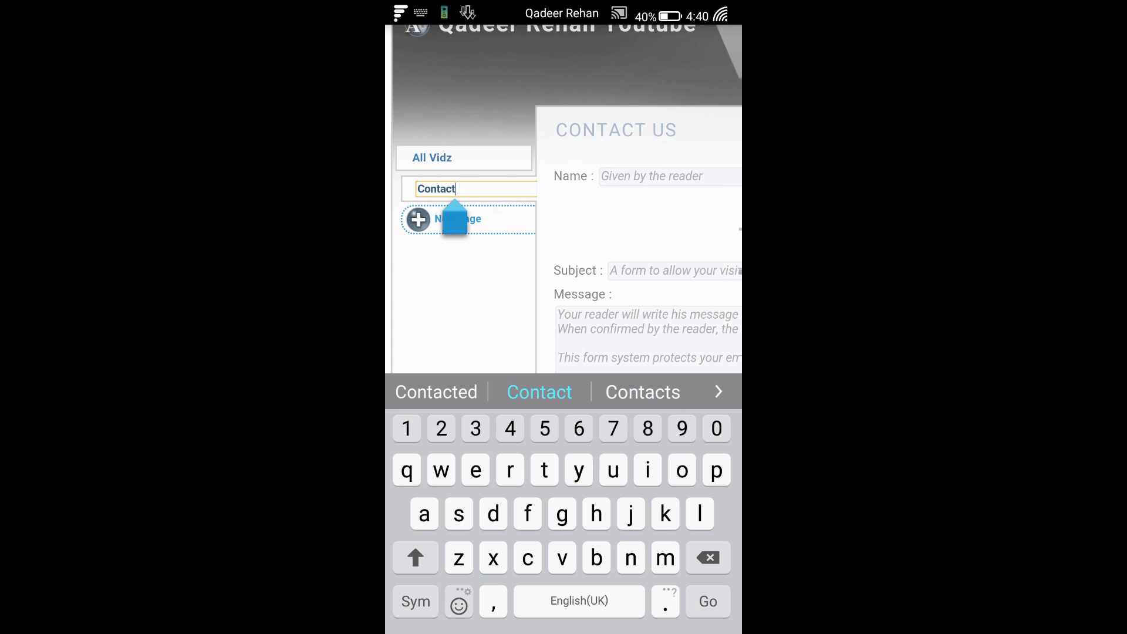
text( us)
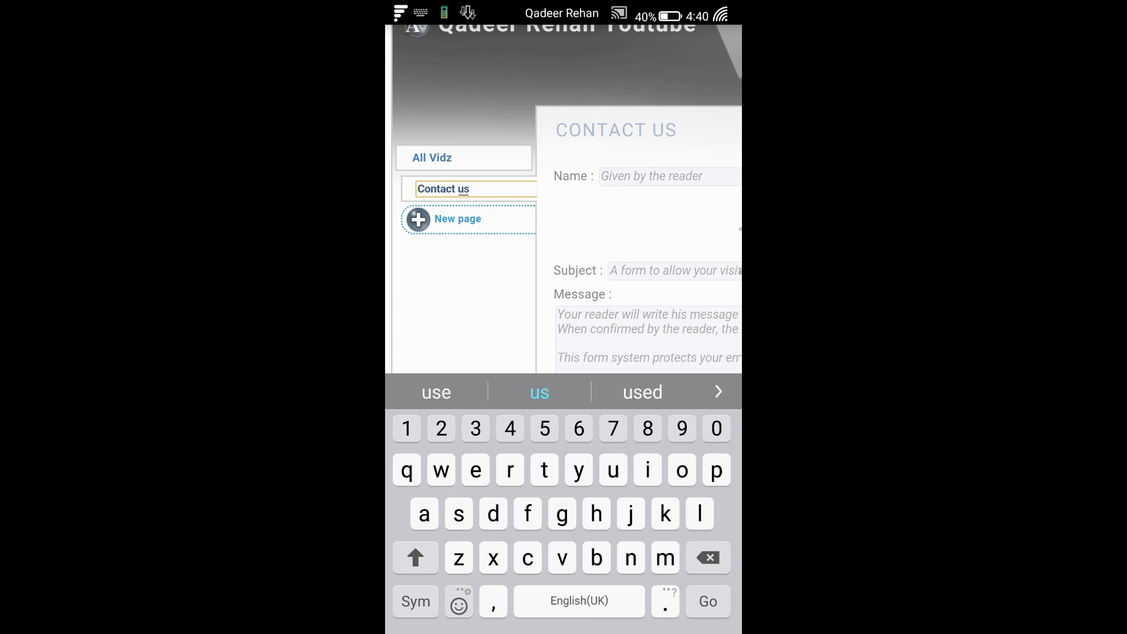
key(Return)
scroll(628, 323, down, 3)
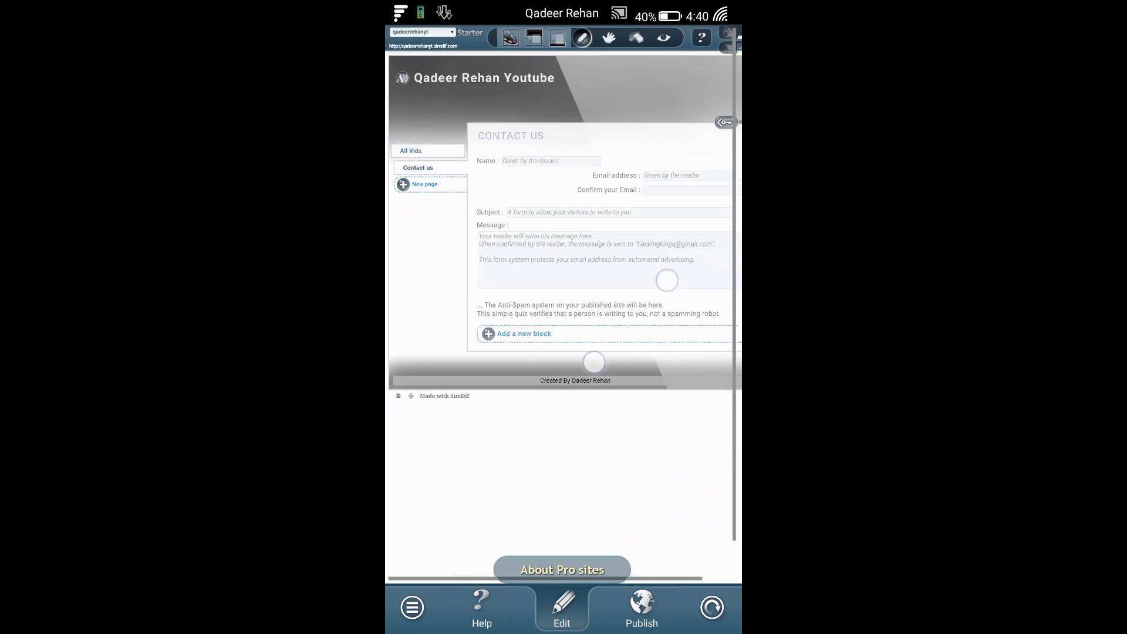
Browse the basic theme sets and apply the pink 'tinkee' theme from Warmer tones.
scroll(593, 362, down, 2)
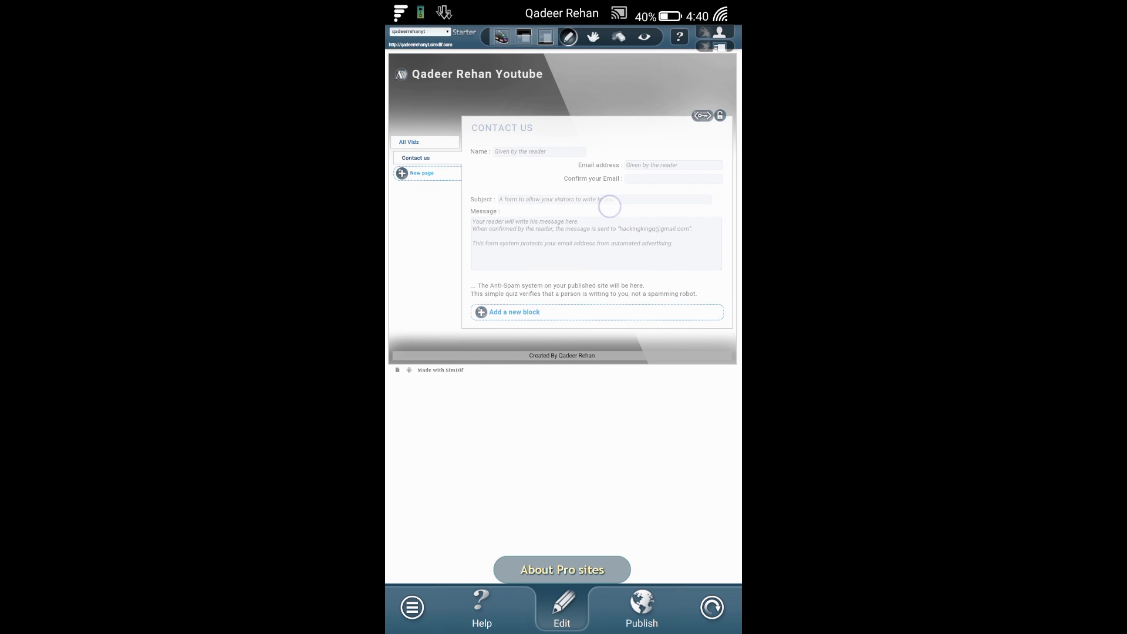
scroll(612, 281, up, 5)
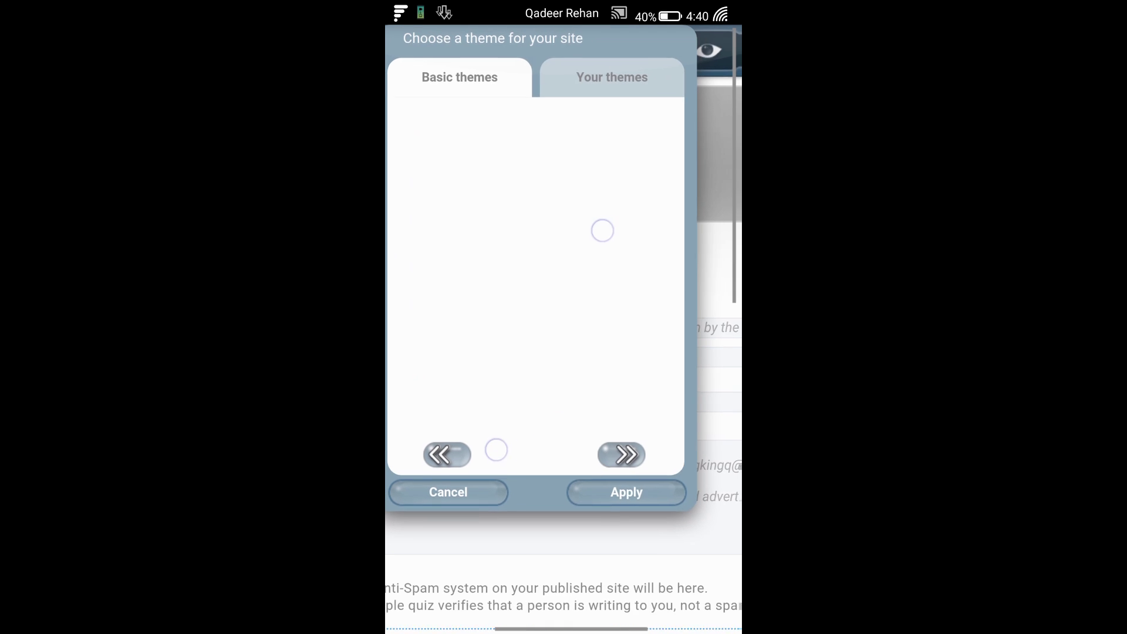
scroll(613, 367, down, 2)
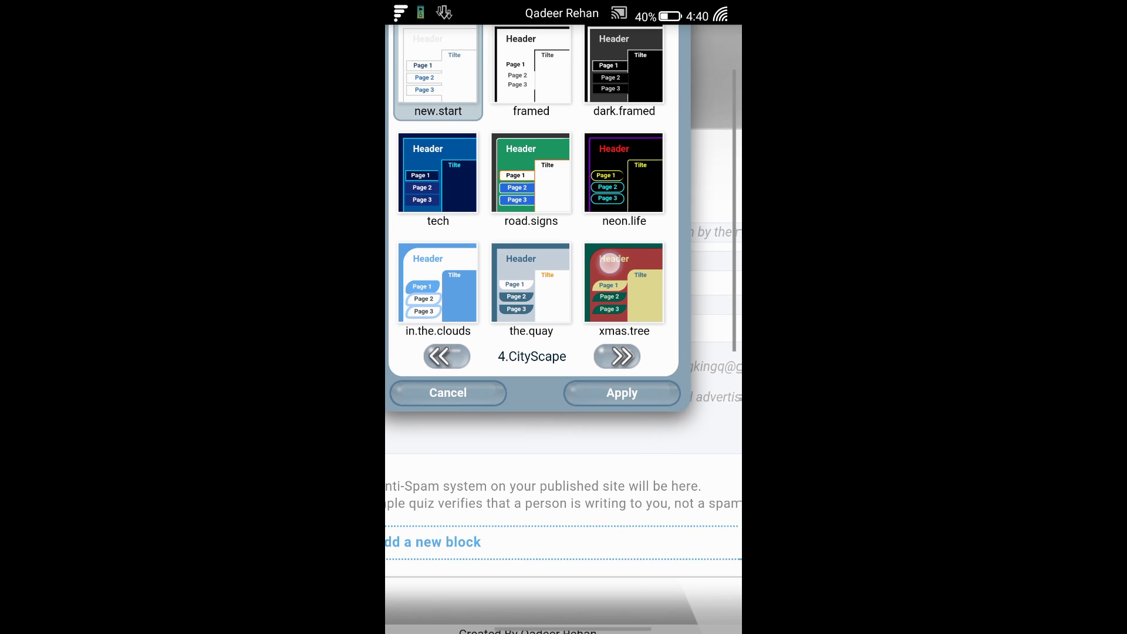
click(617, 414)
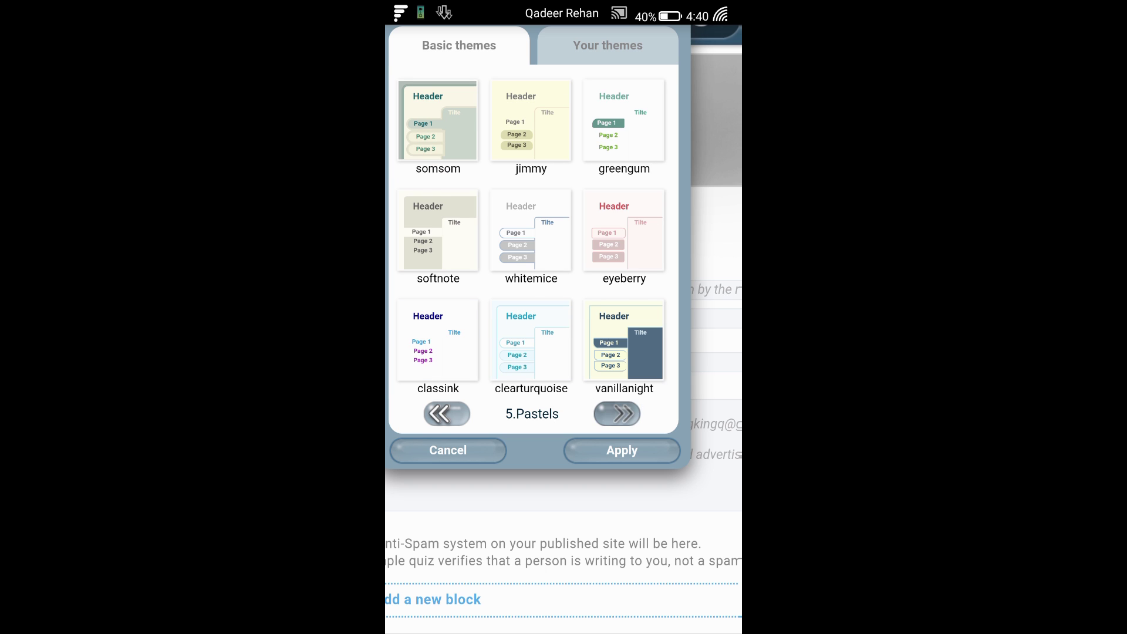
click(617, 414)
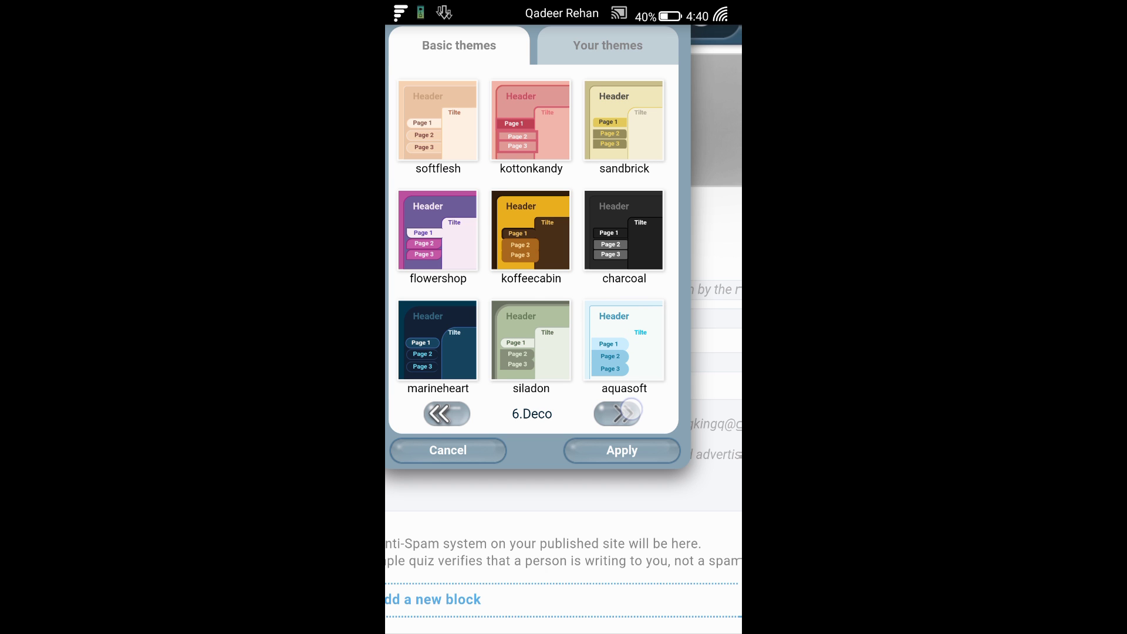
click(617, 414)
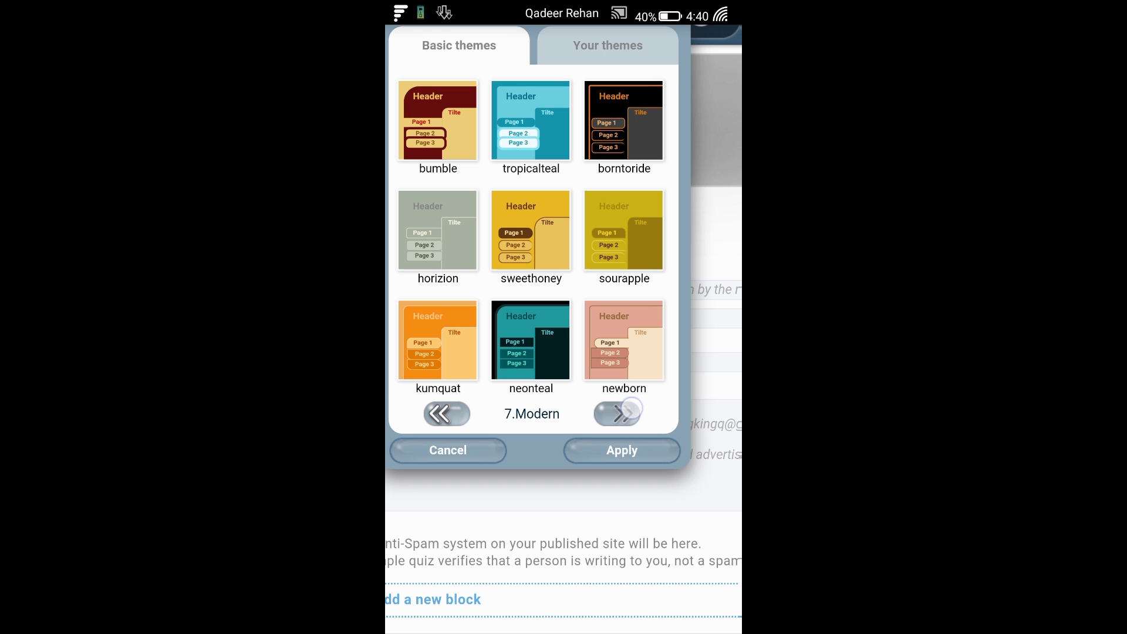
click(617, 413)
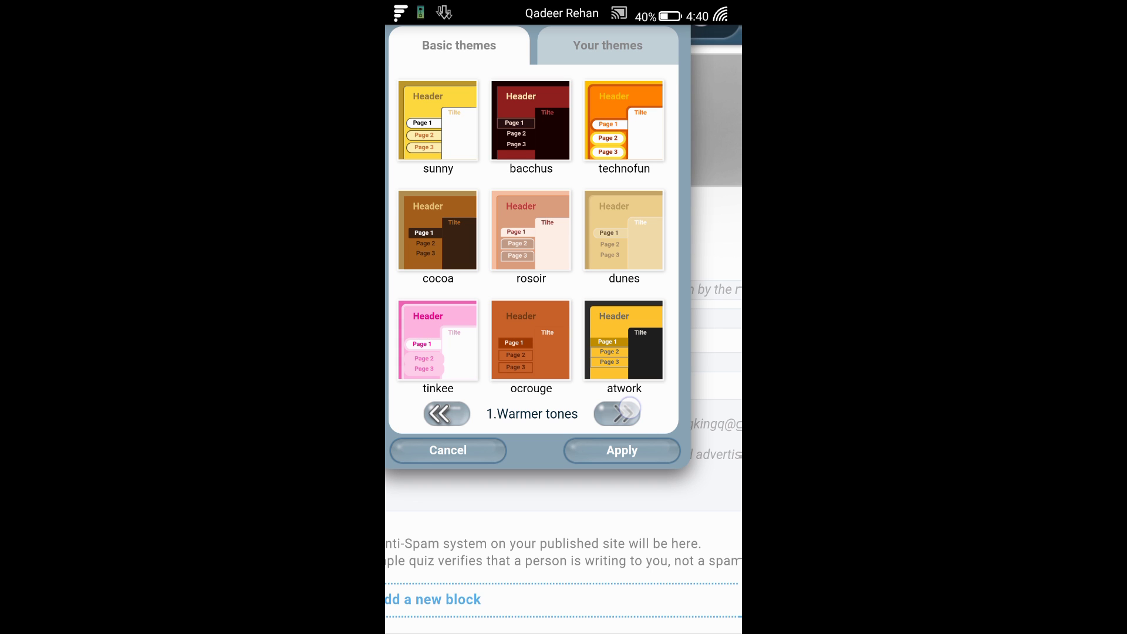
click(617, 414)
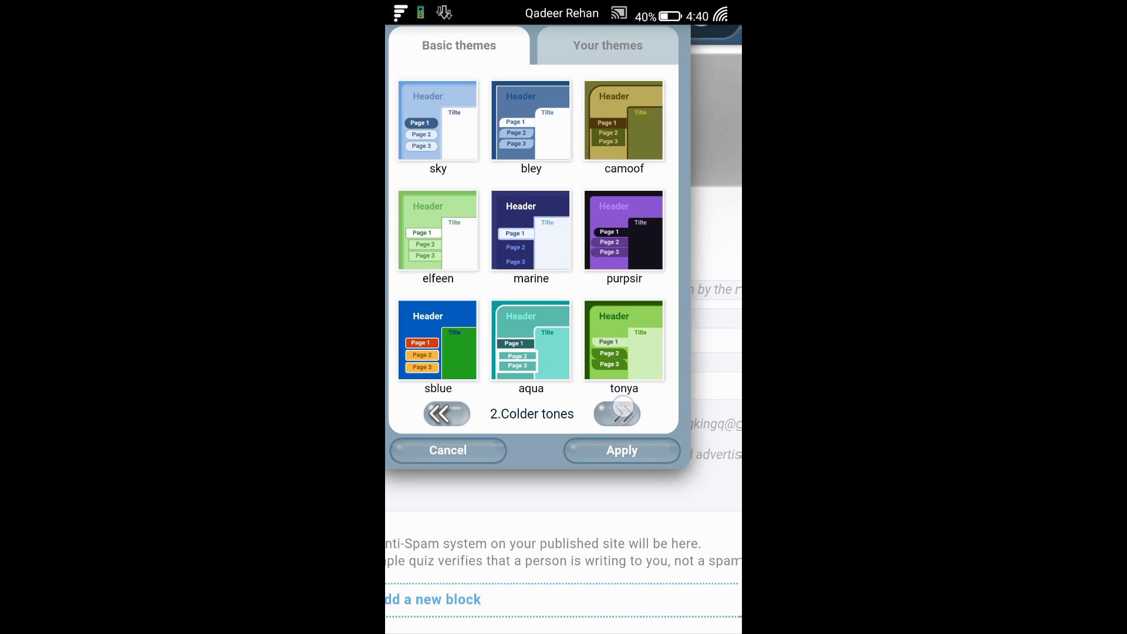
click(617, 413)
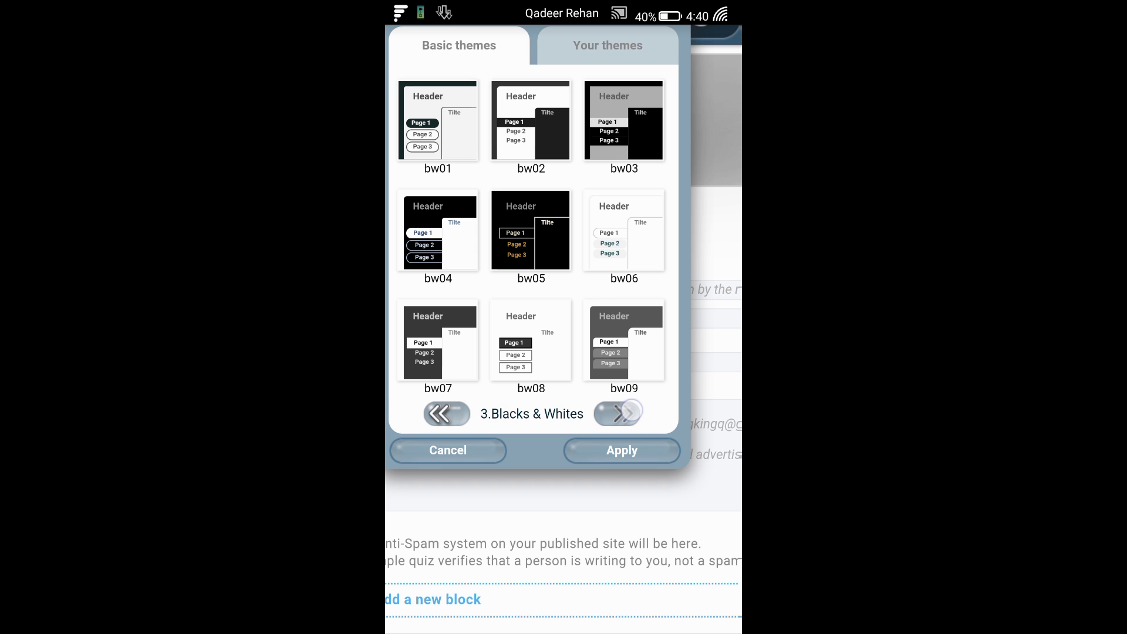
click(617, 414)
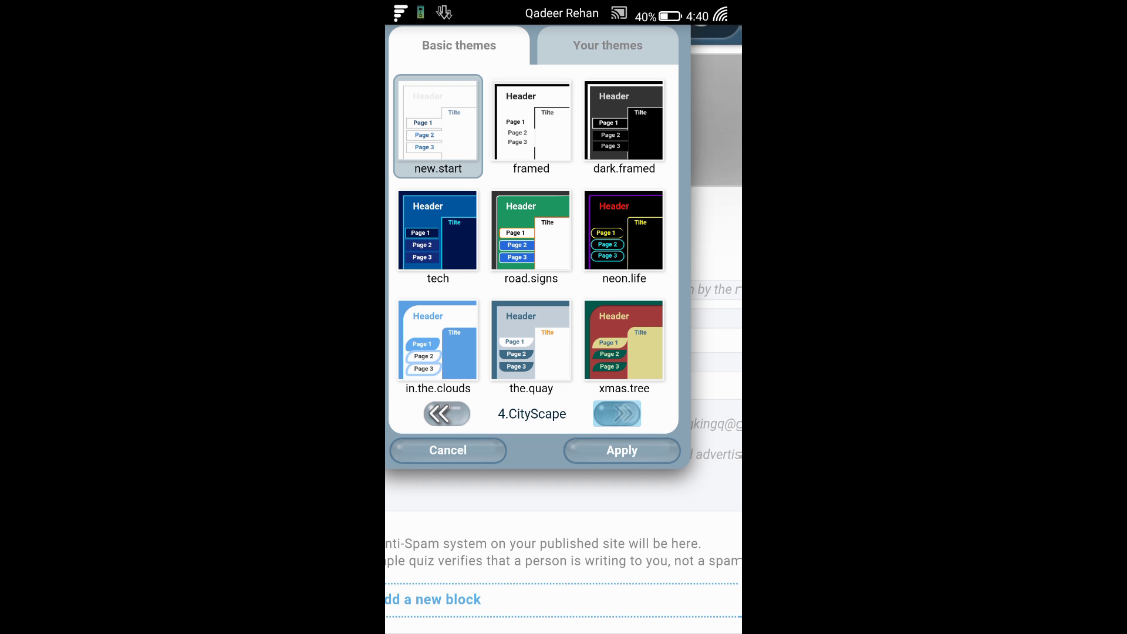
click(617, 414)
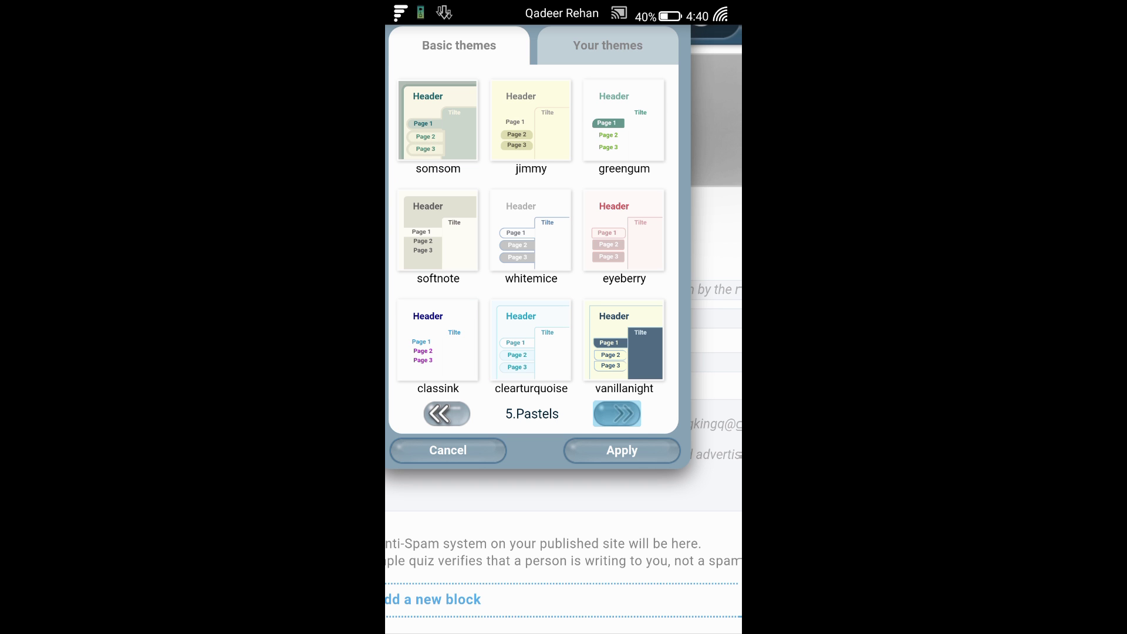
click(617, 414)
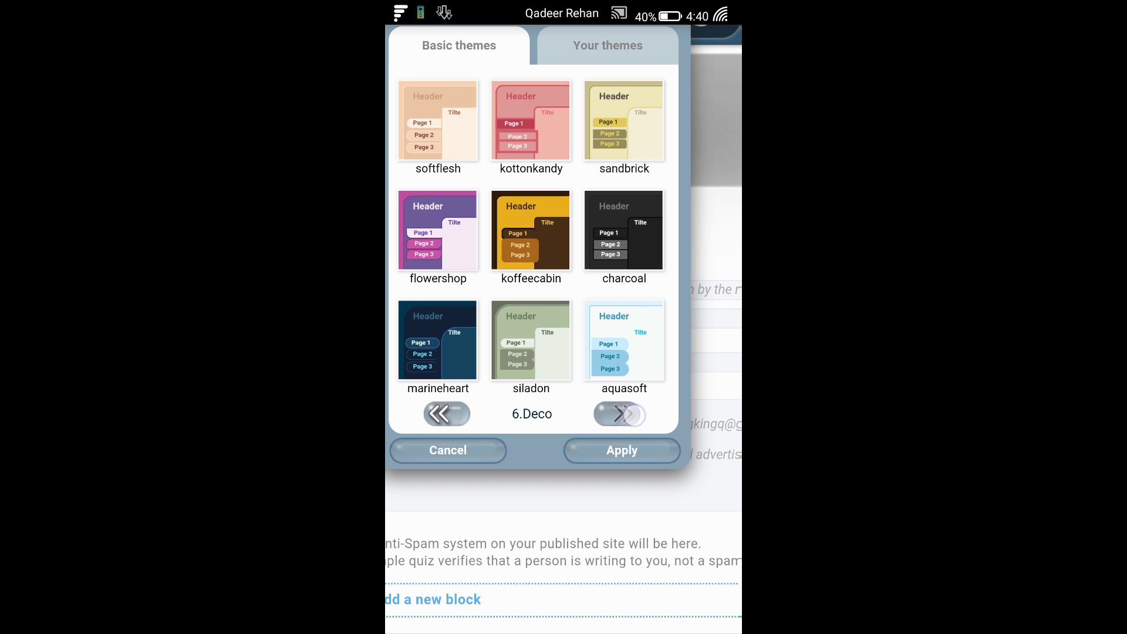
click(617, 413)
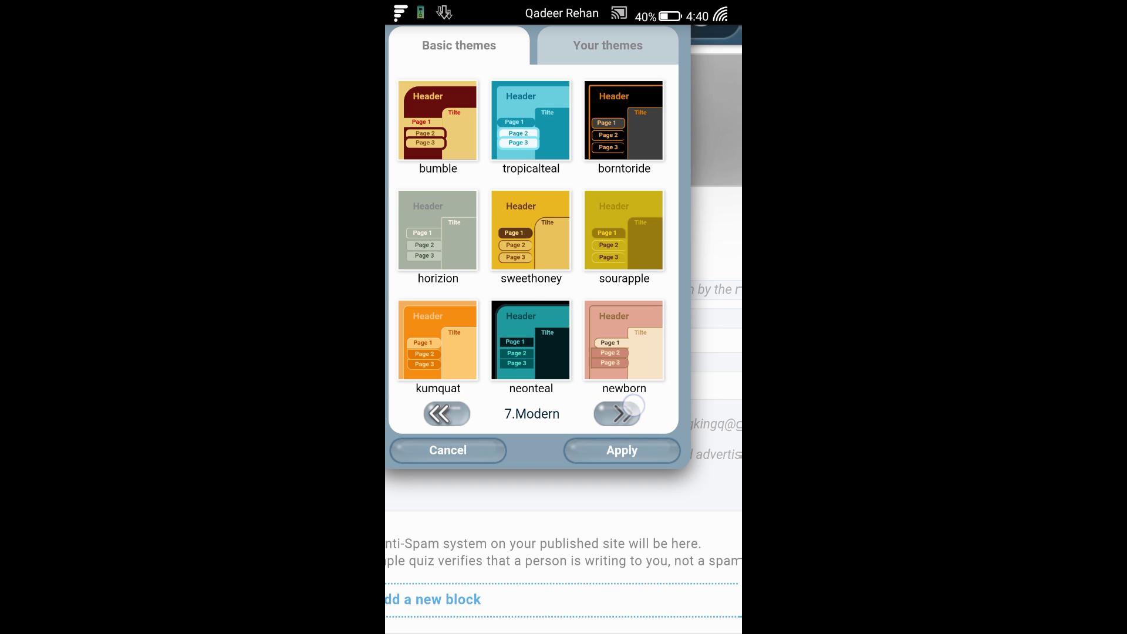
click(617, 414)
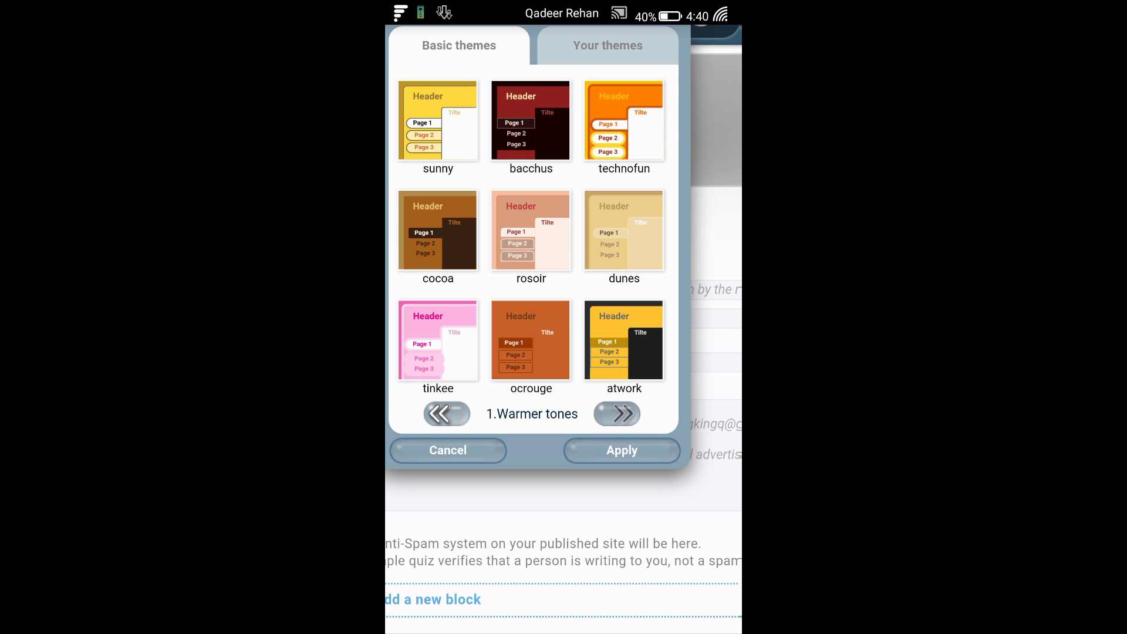
click(447, 332)
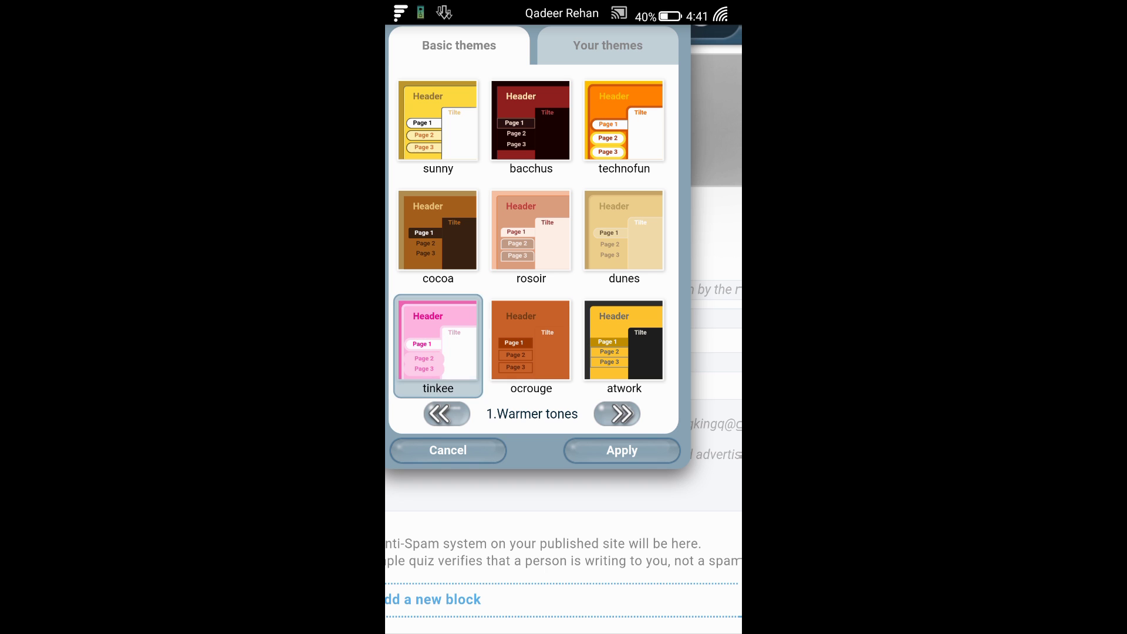
click(627, 446)
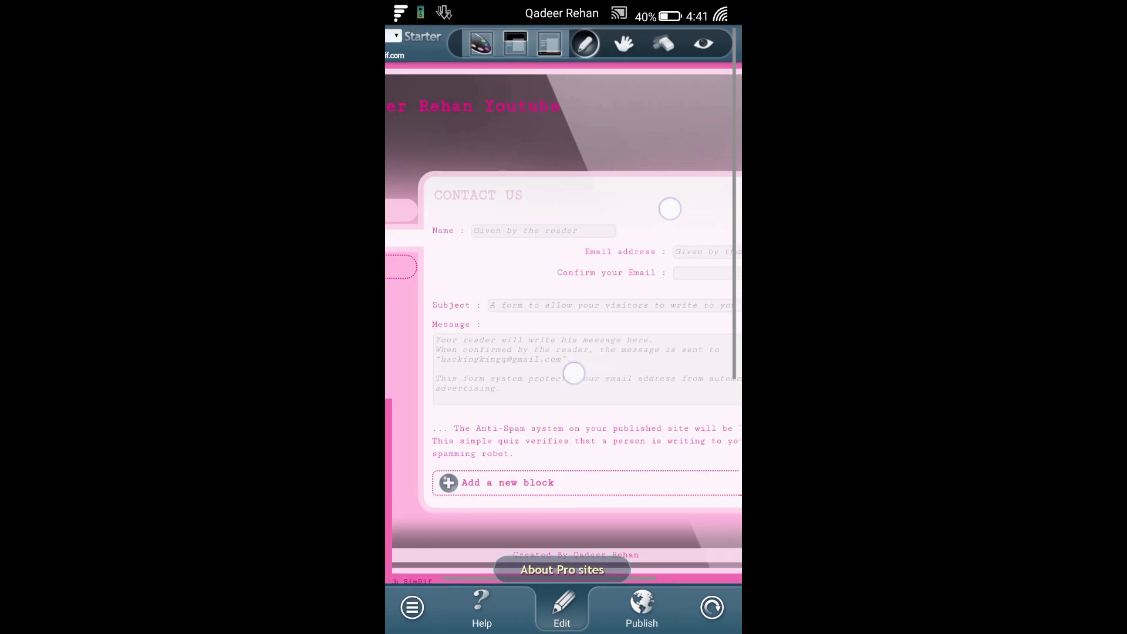
Set the header picture to '8 - Sunny Corner' from the Translucid collection.
scroll(634, 302, up, 3)
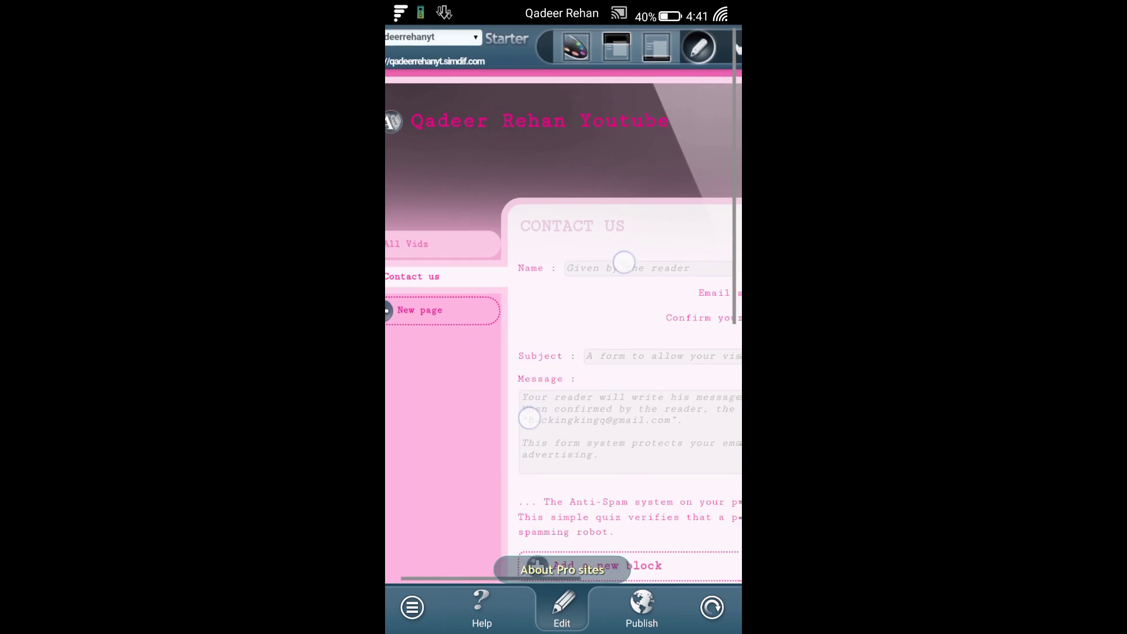
click(608, 45)
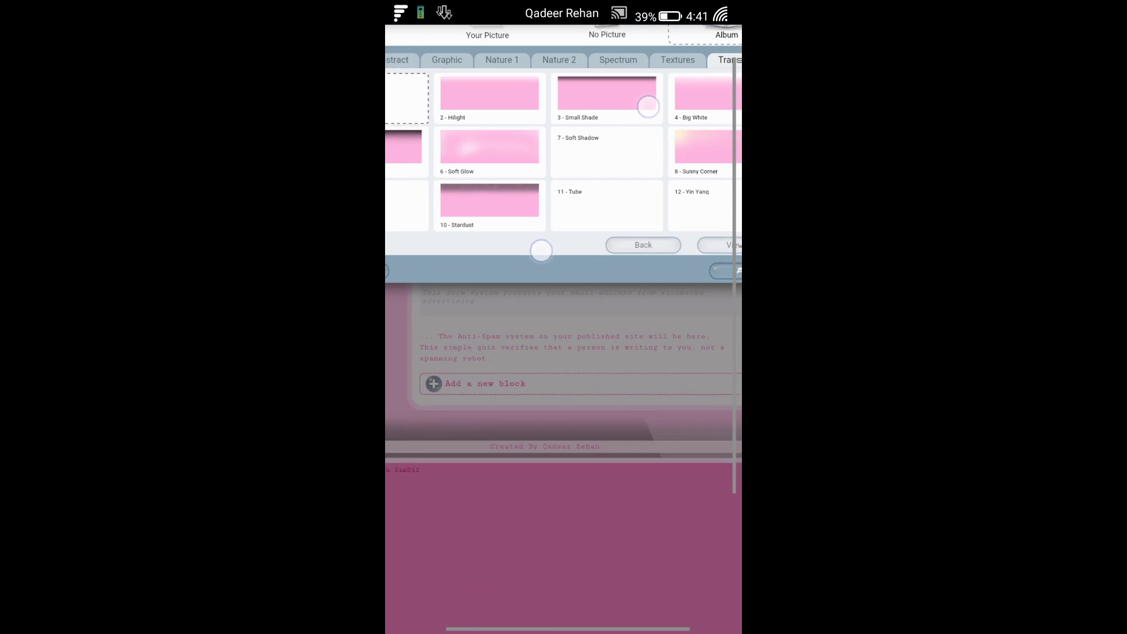
mouse_move(578, 392)
mouse_down()
mouse_move(618, 394)
mouse_move(501, 399)
mouse_up()
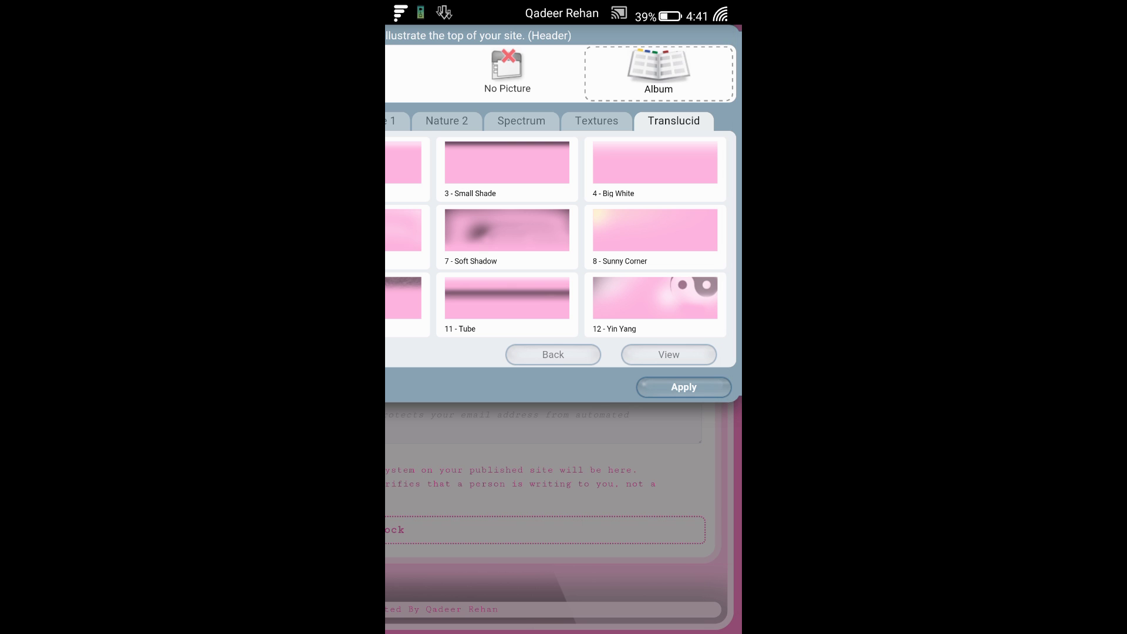
click(656, 234)
click(684, 387)
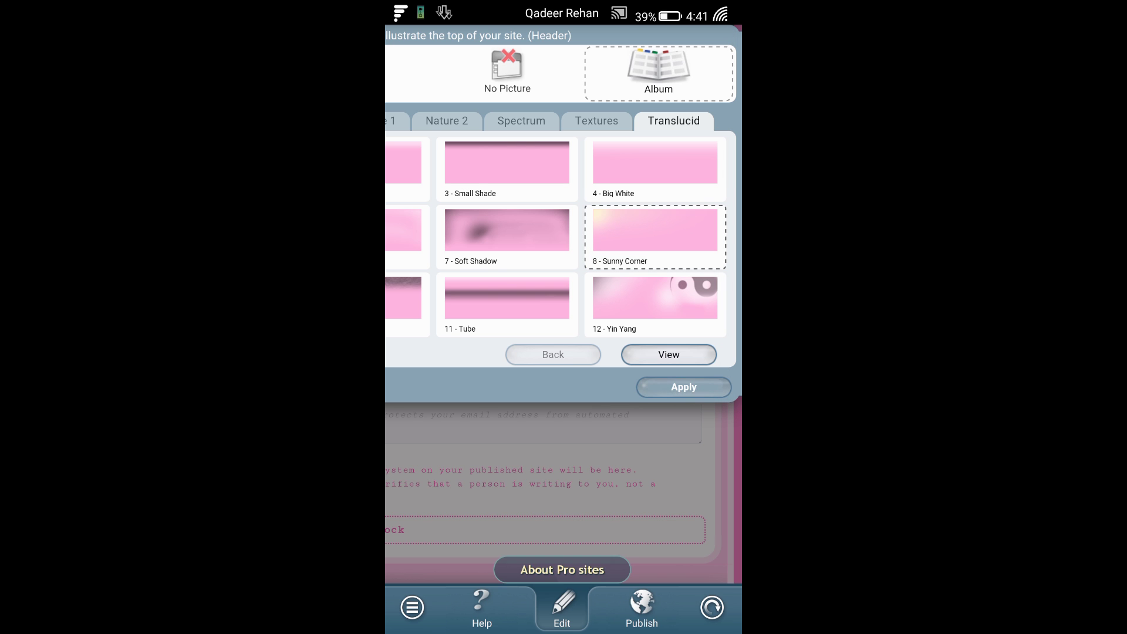
scroll(634, 309, down, 5)
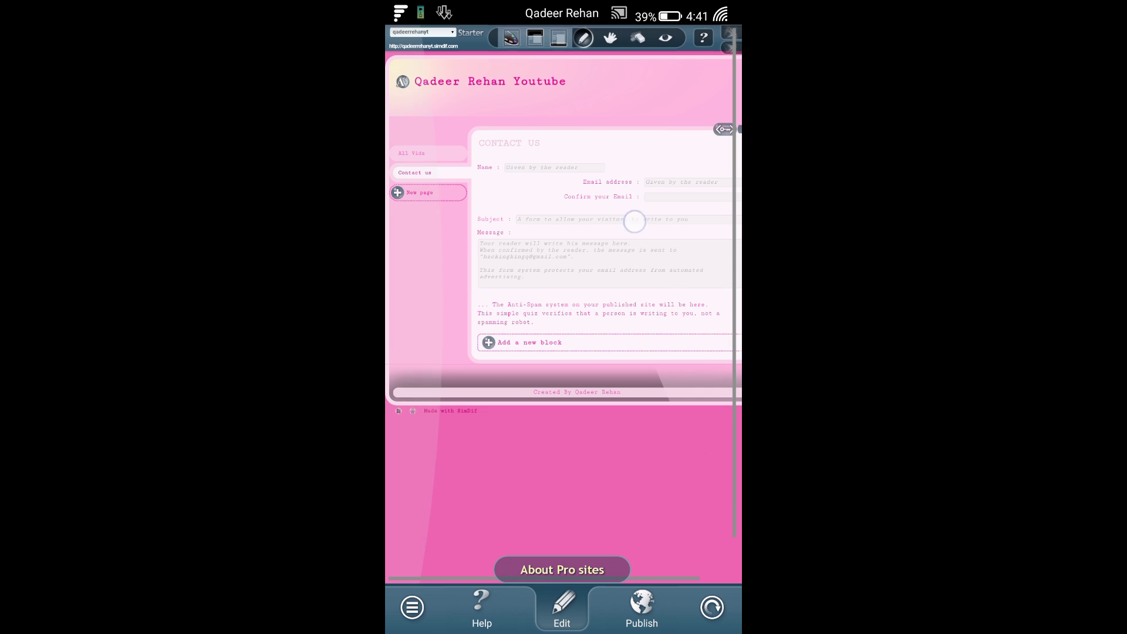
drag(624, 478, 528, 435)
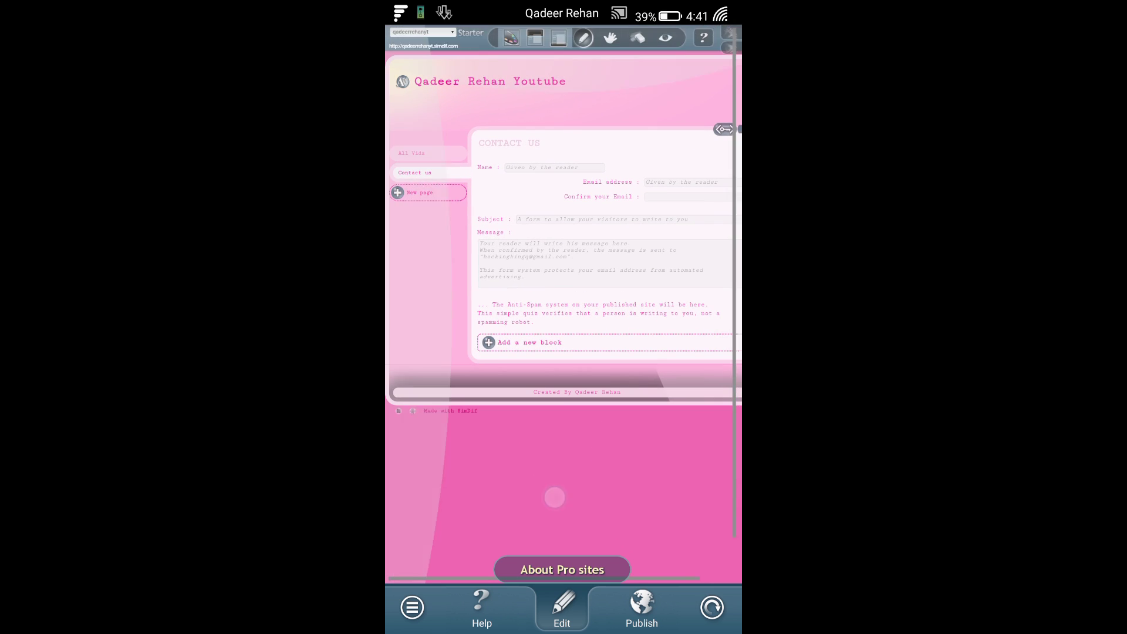
Apply the '3 - Magic Cloud' texture from the Textures collection as the footer picture.
click(558, 40)
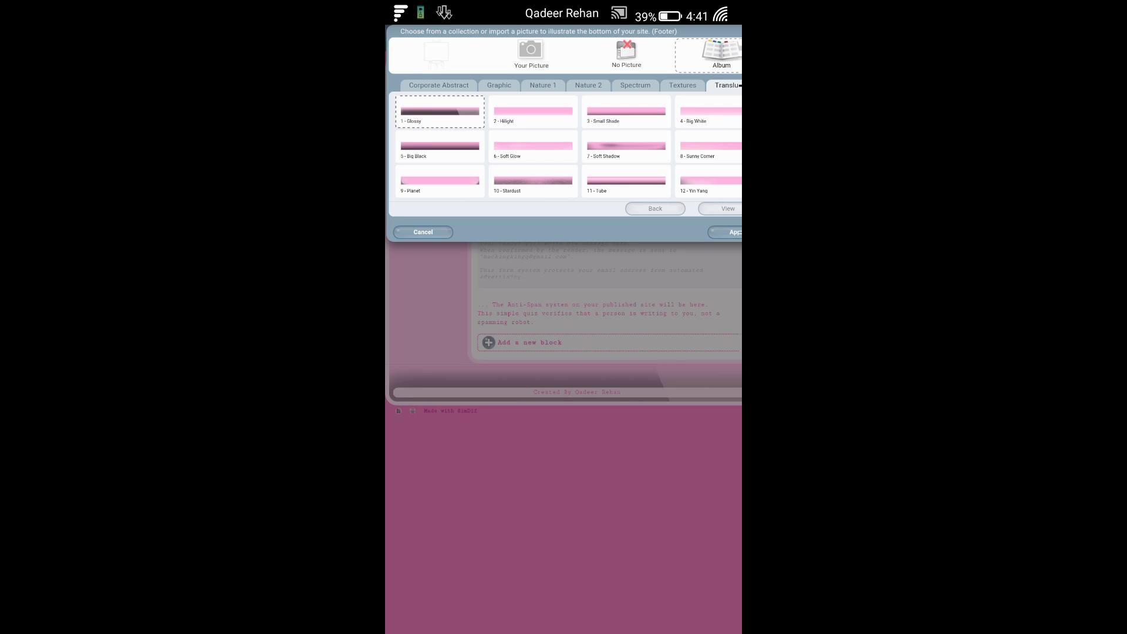
scroll(563, 329, right, 1)
click(649, 85)
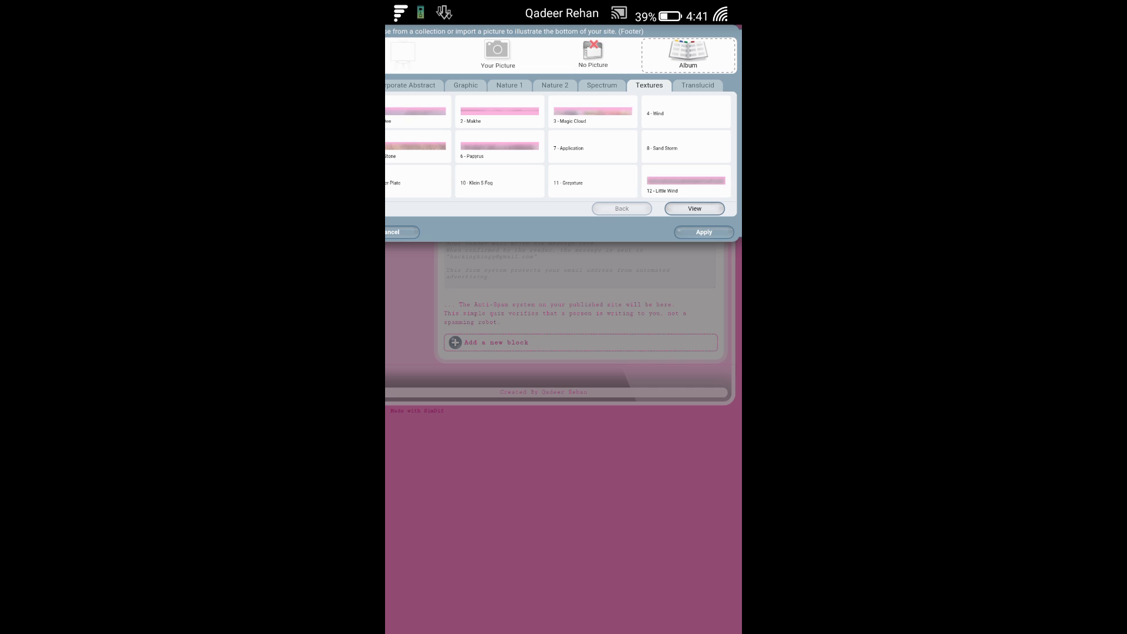
click(592, 111)
click(710, 232)
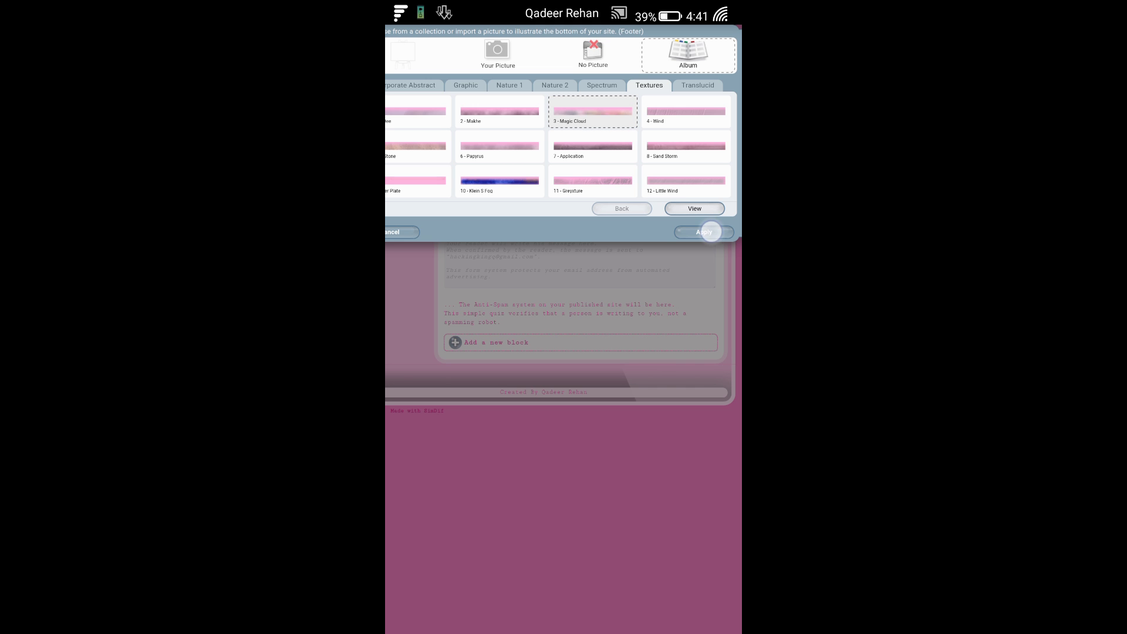
drag(598, 460, 628, 460)
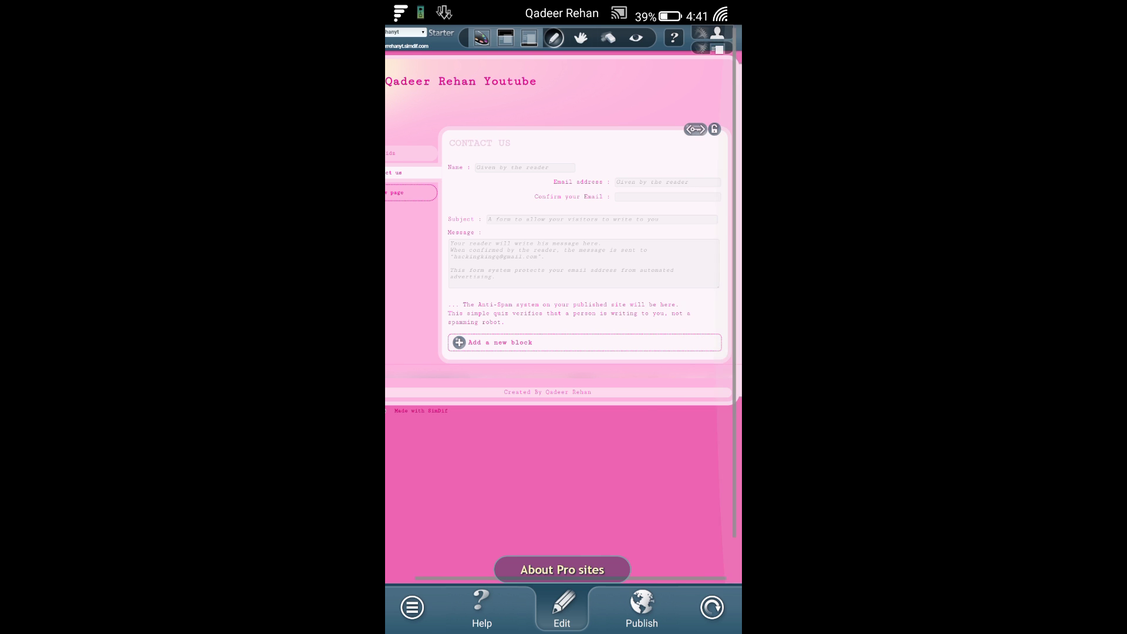
scroll(552, 347, up, 3)
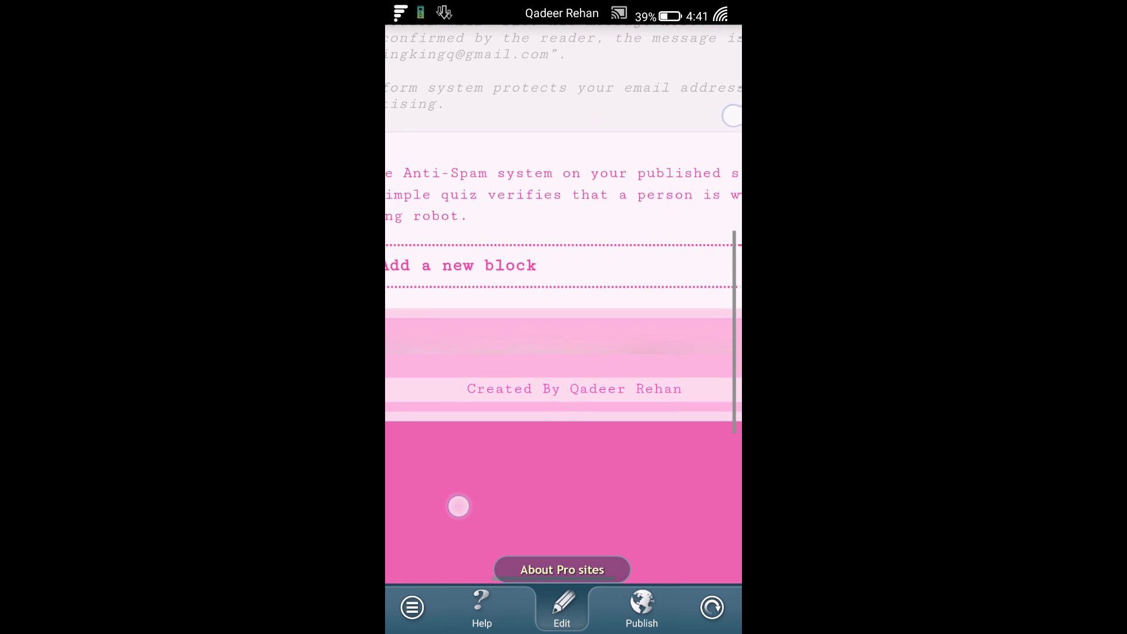
scroll(564, 352, down, 5)
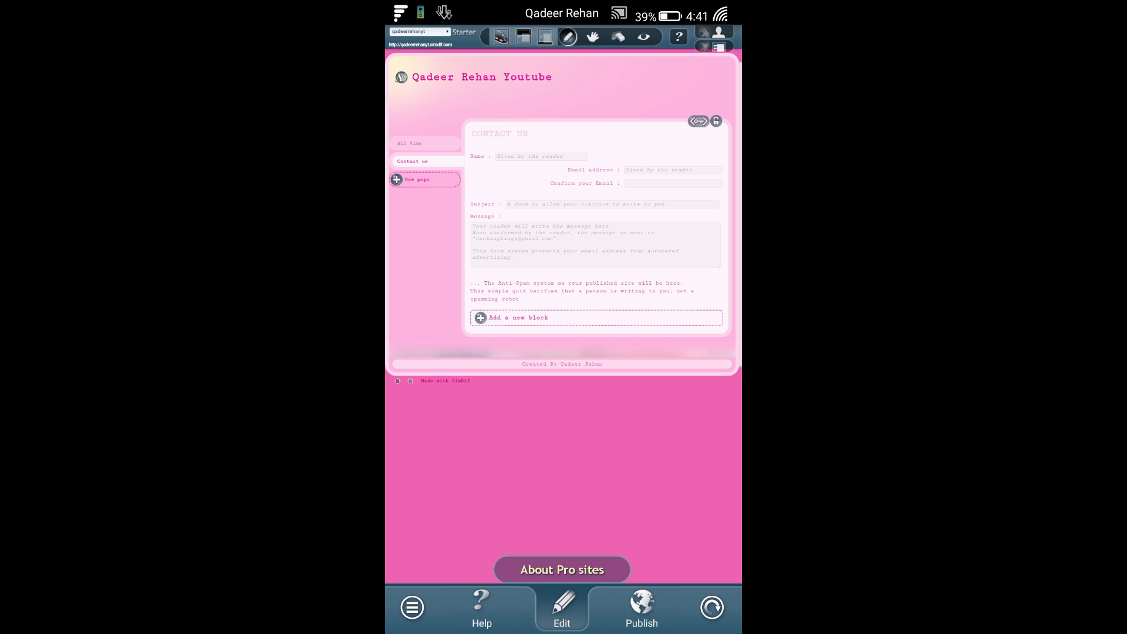
click(643, 606)
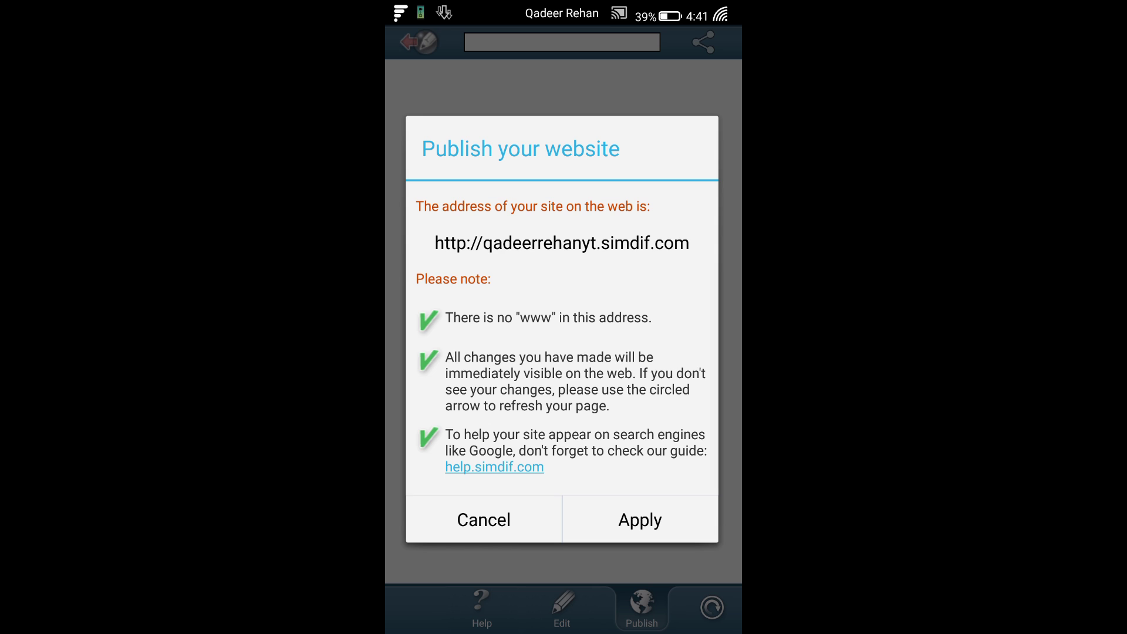
Publish the site to its simdif.com address.
click(445, 238)
click(653, 525)
click(653, 525)
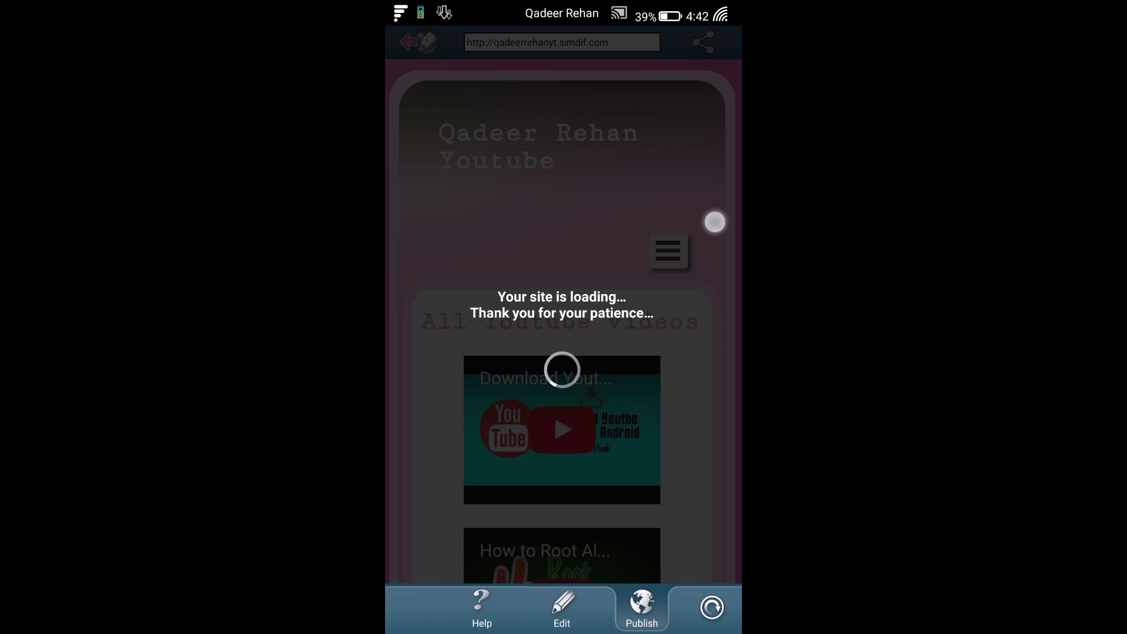
Scroll through the live video page, then leave for the Android home screen.
scroll(698, 270, down, 1)
scroll(698, 270, down, 5)
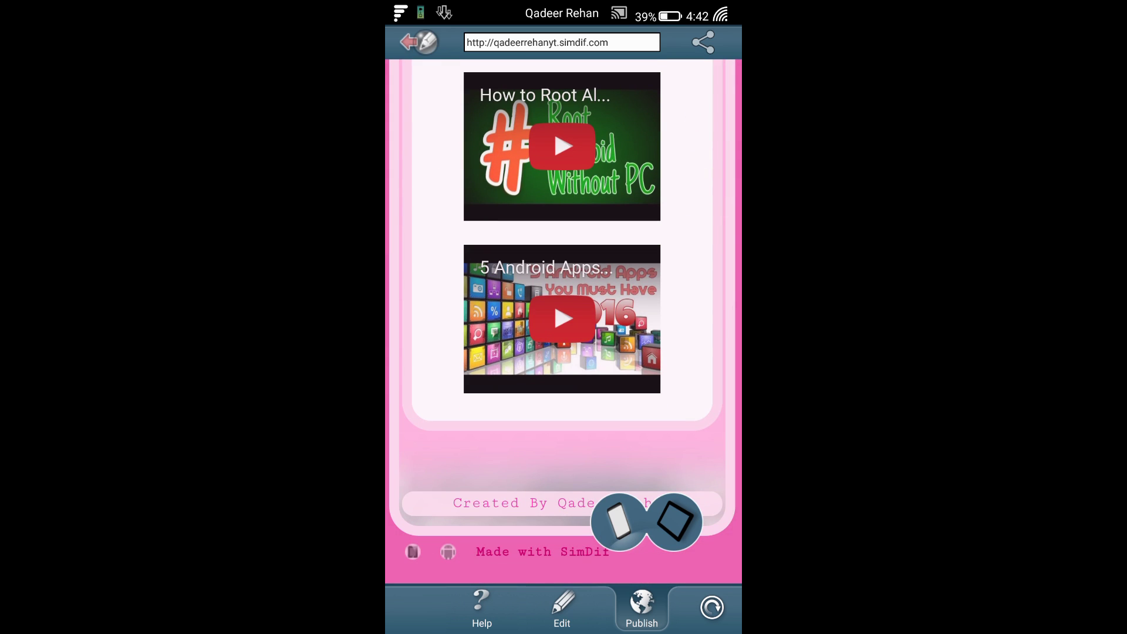
scroll(562, 320, up, 5)
scroll(562, 320, down, 5)
scroll(561, 320, up, 5)
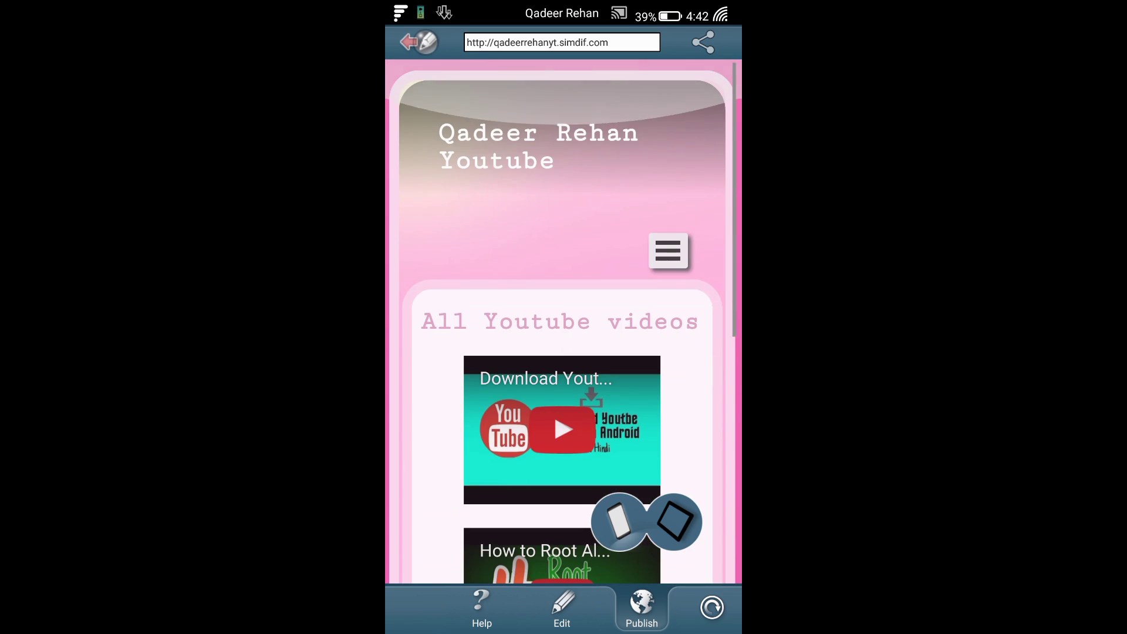
scroll(562, 320, down, 5)
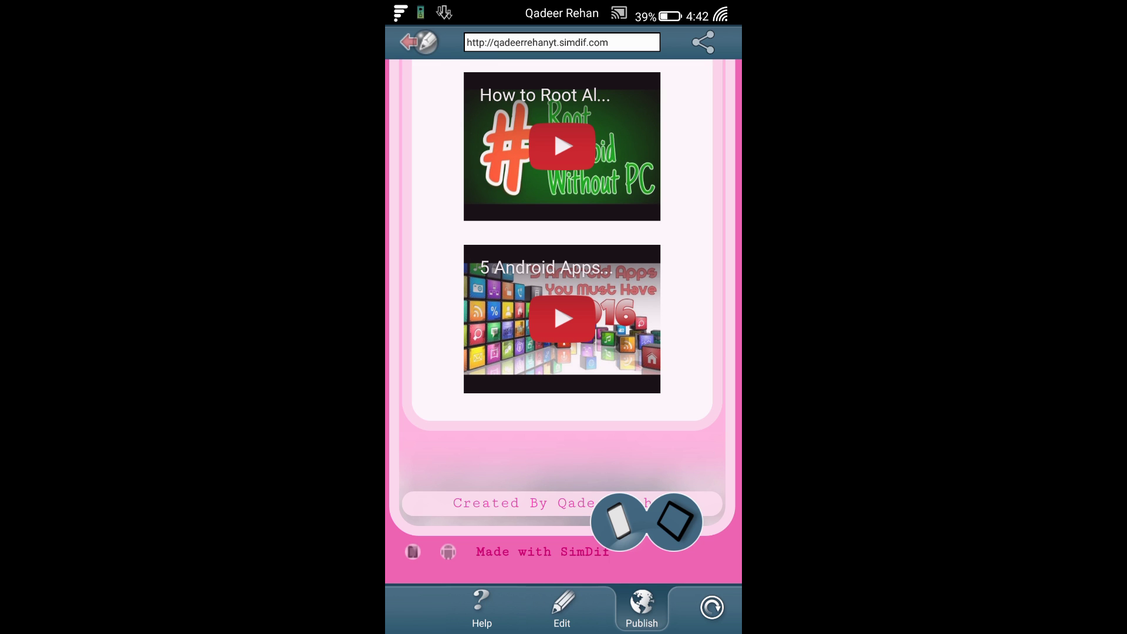
key(Home)
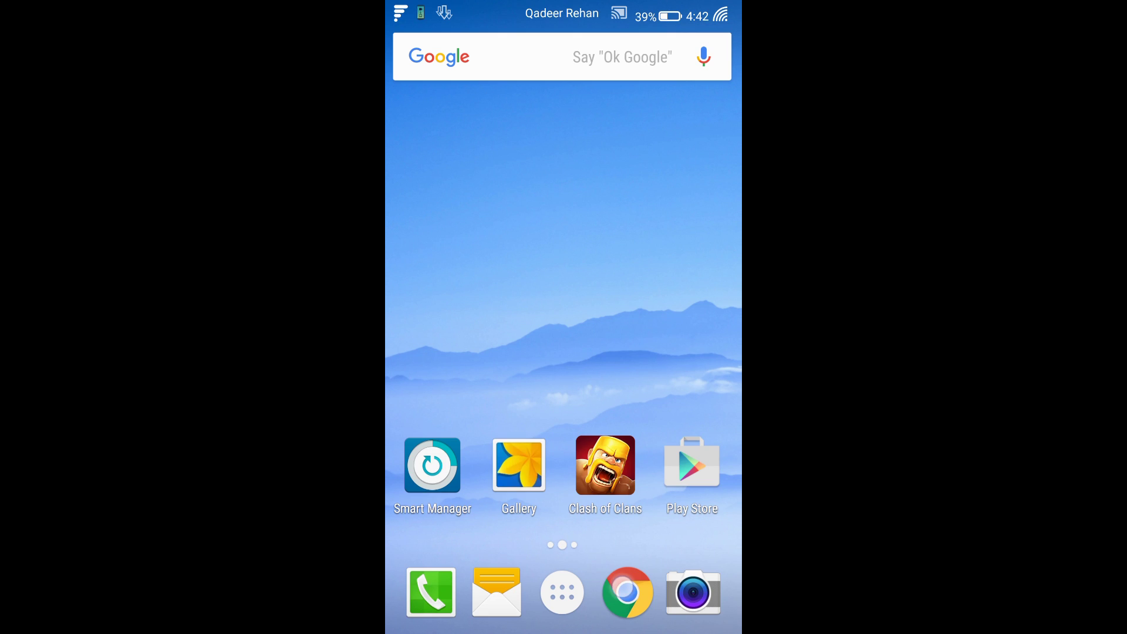
Load 'qadeerrehanyt.simdif.com' in Chrome.
click(628, 593)
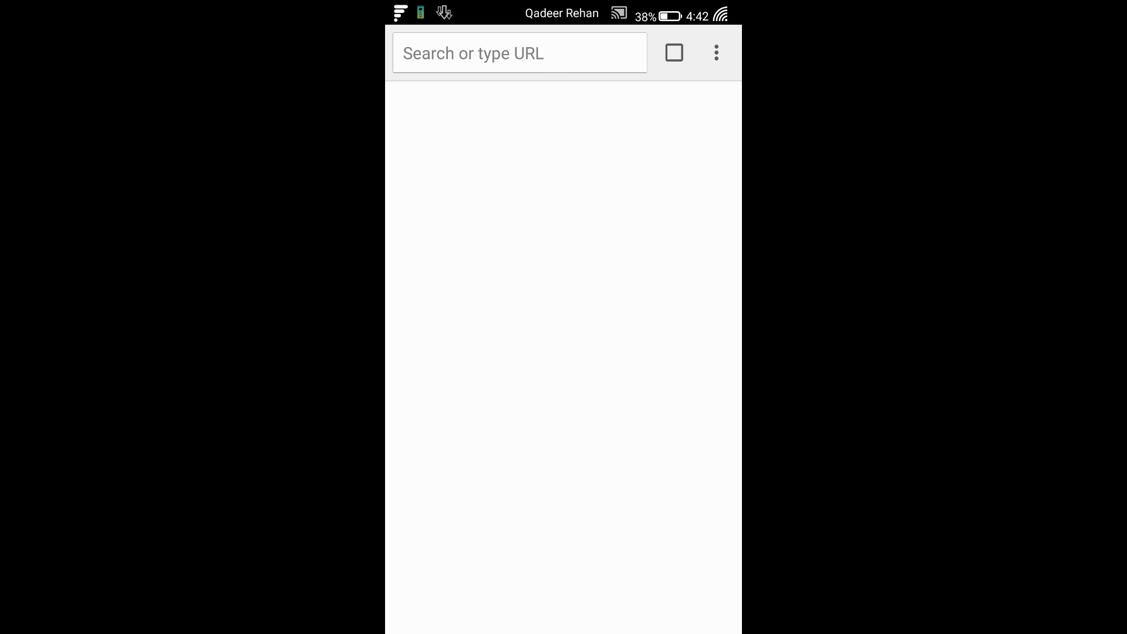
click(520, 53)
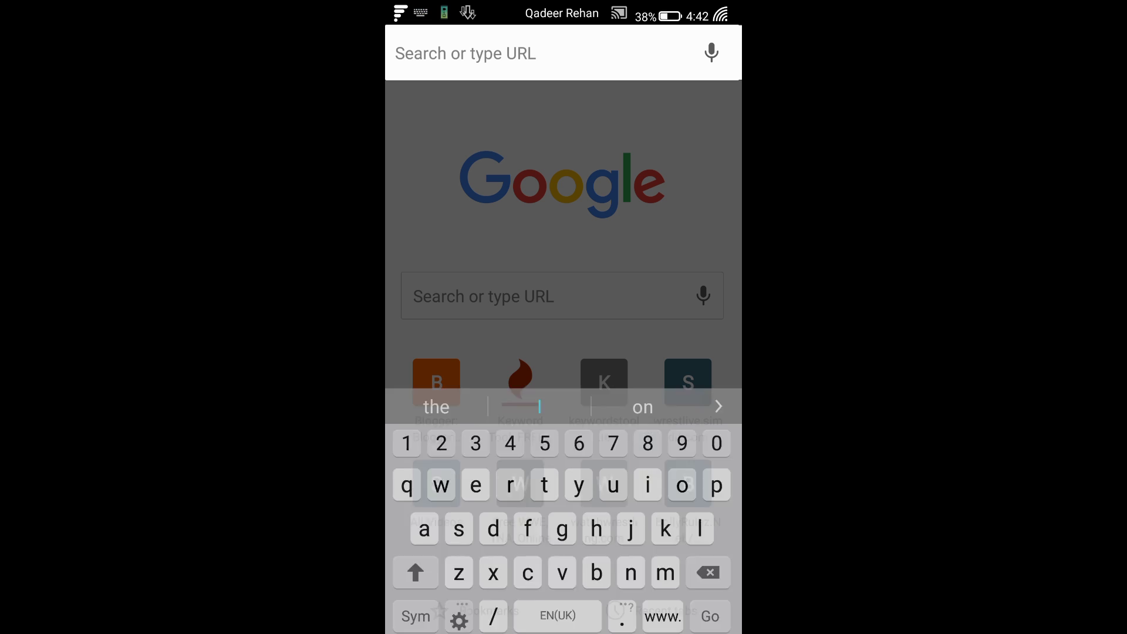
text(qade)
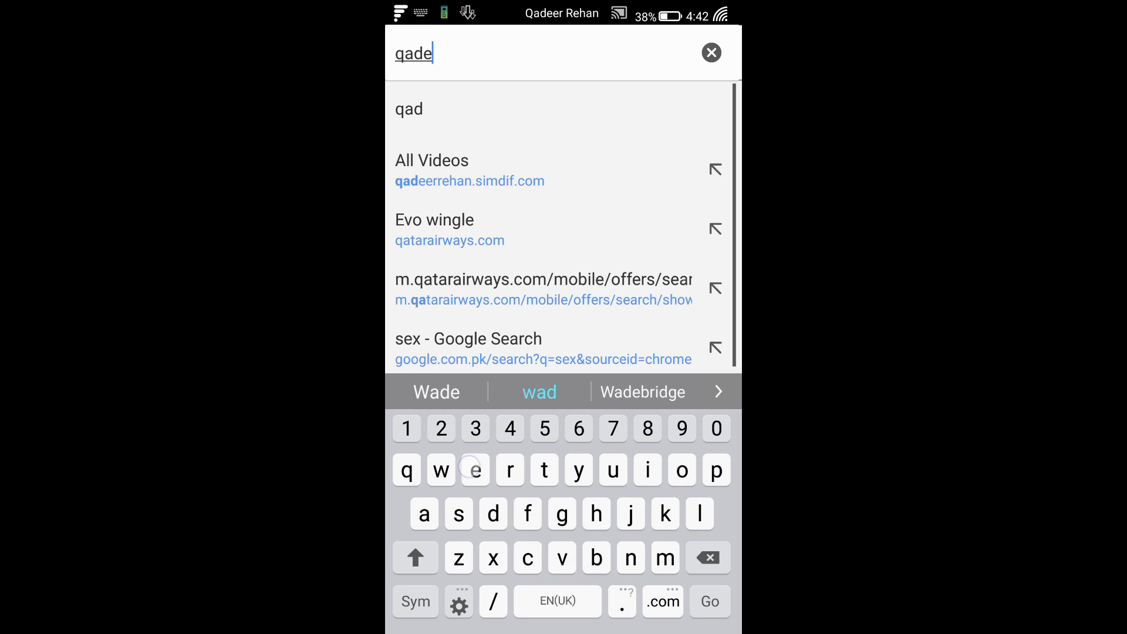
text(erreh)
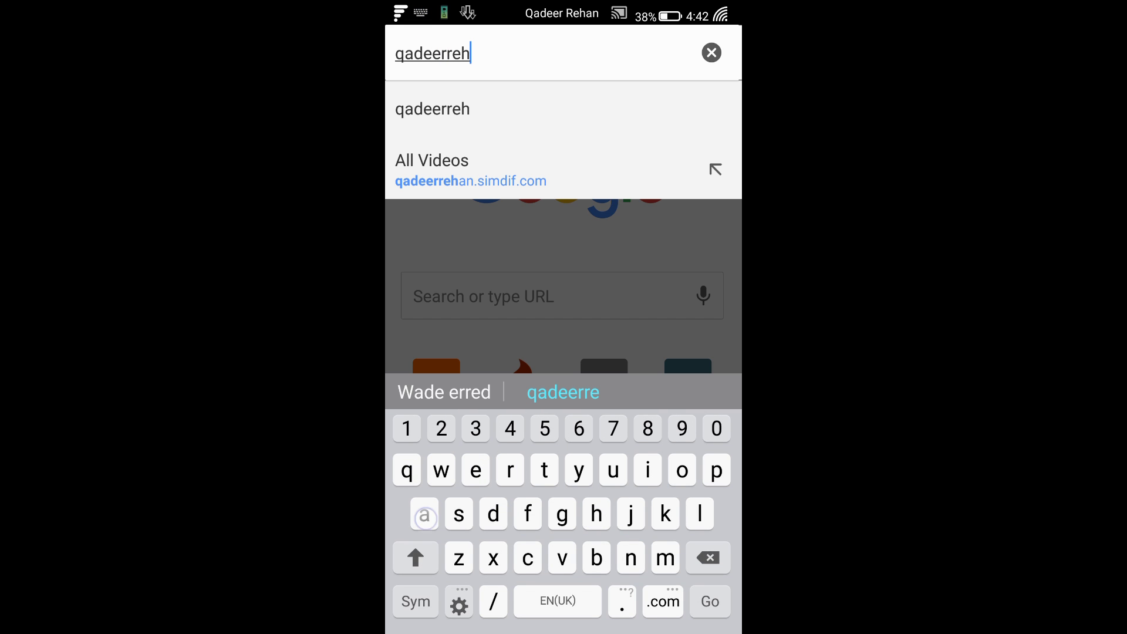
text(anyt)
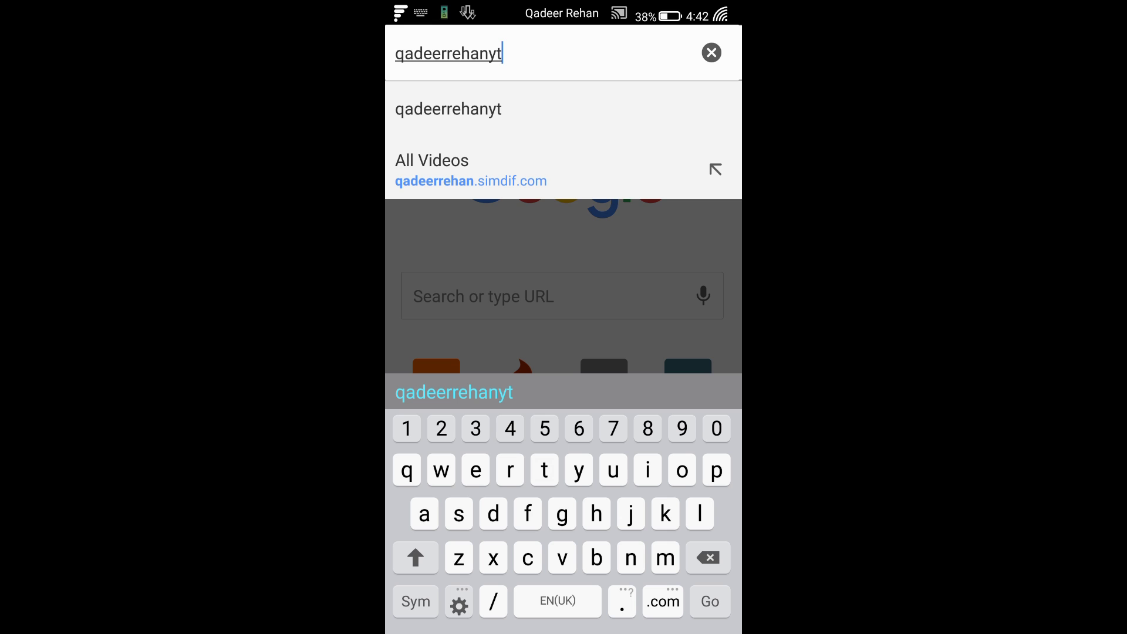
text(.s)
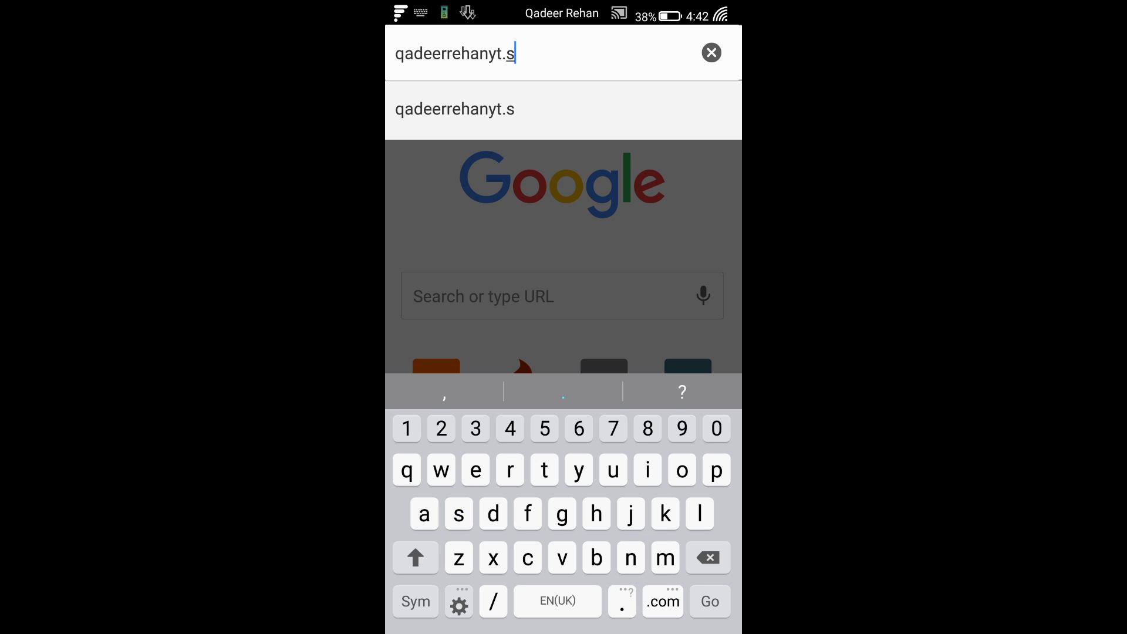
text(imdi)
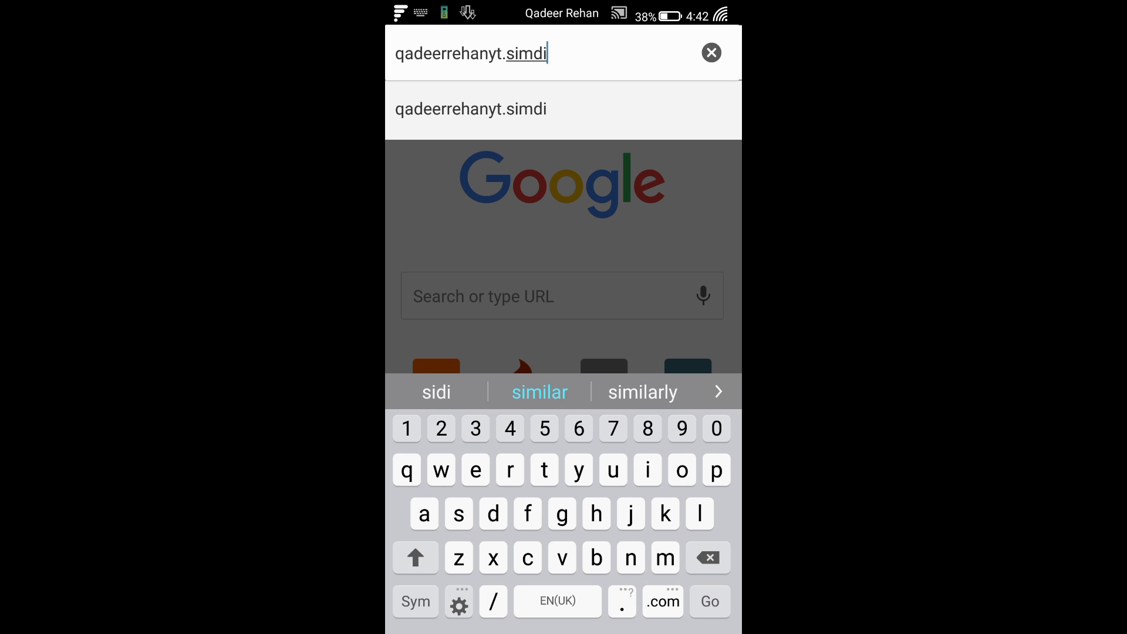
text(f.com)
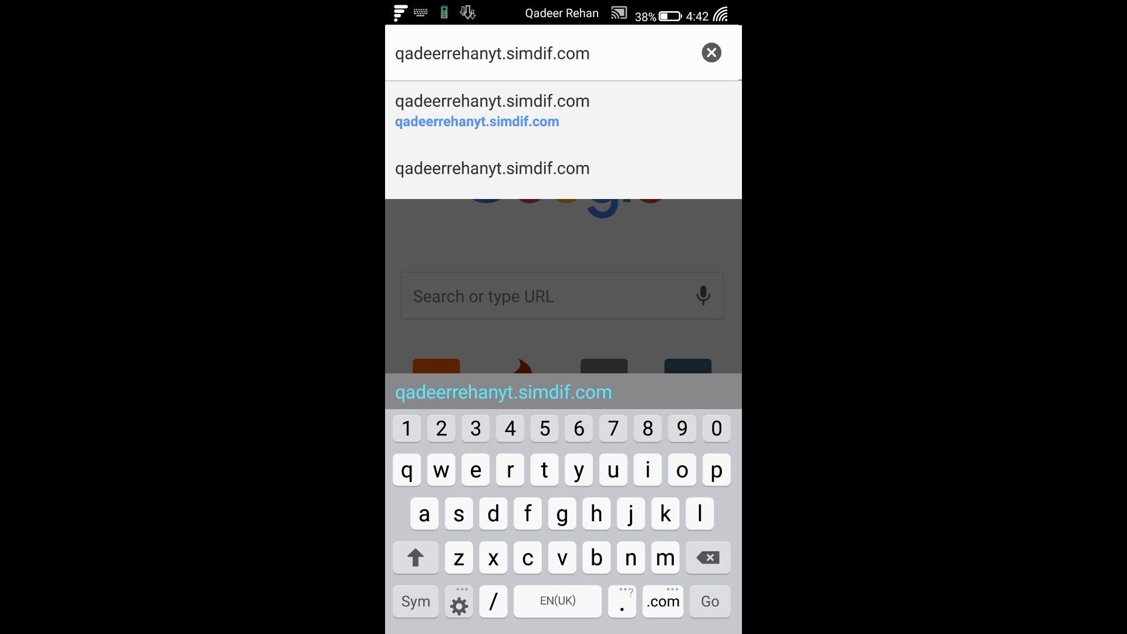
key(Return)
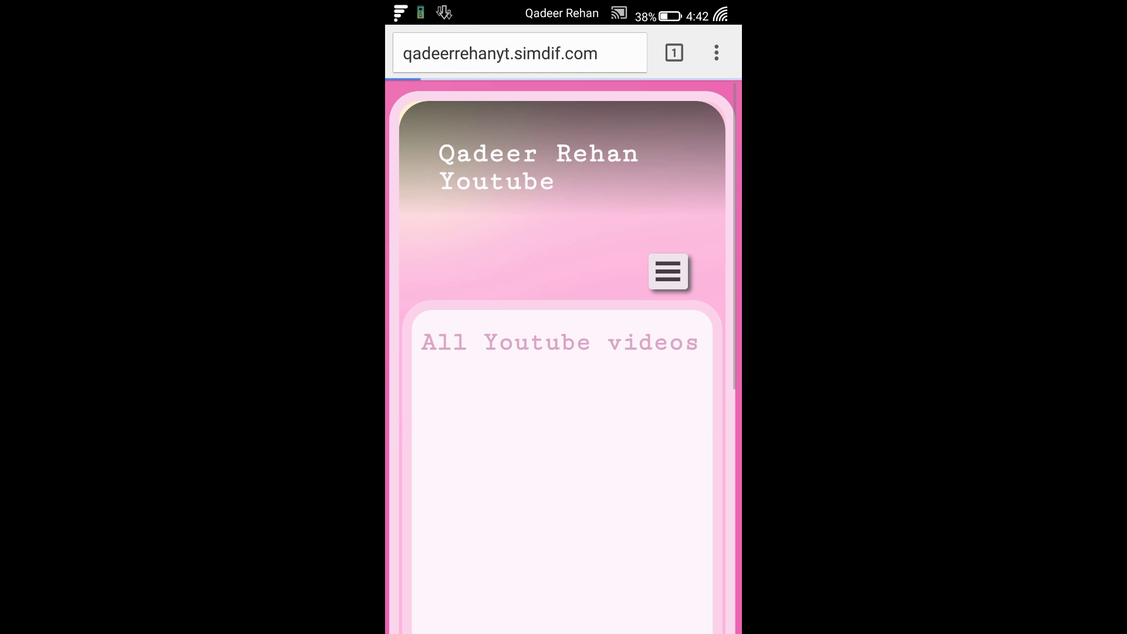
drag(649, 465, 692, 169)
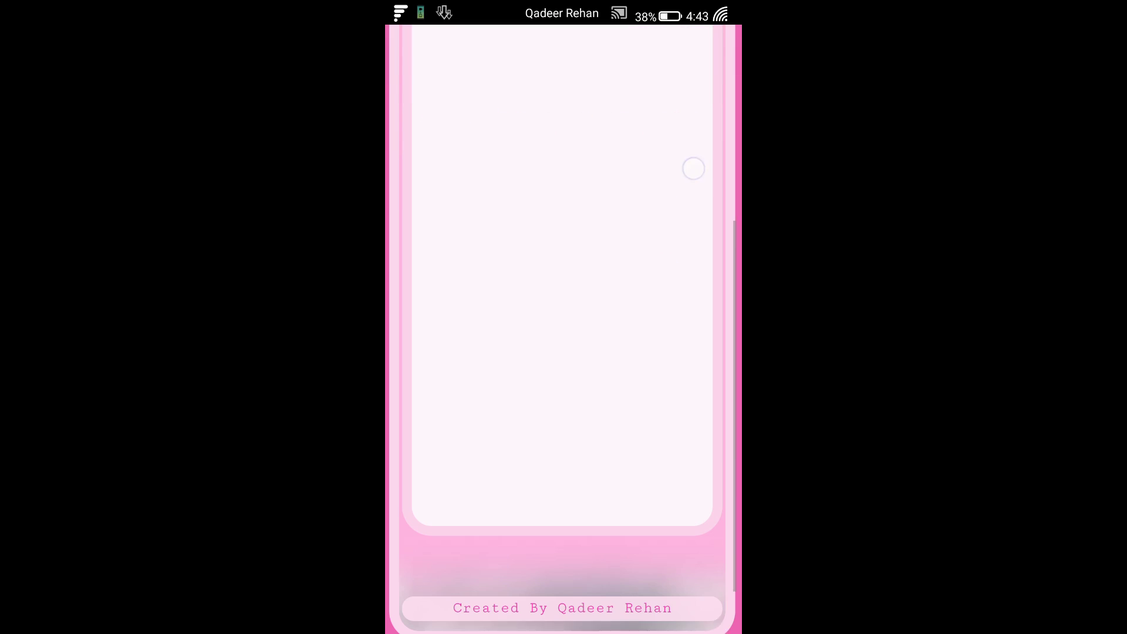
drag(654, 416, 653, 176)
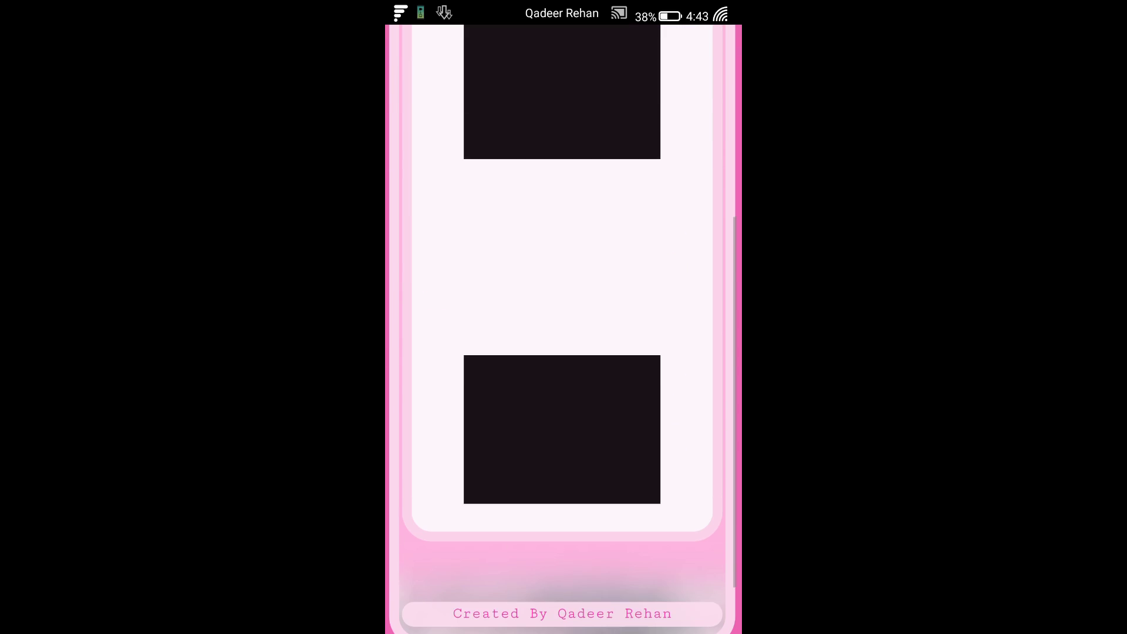
drag(651, 487, 717, 139)
click(675, 341)
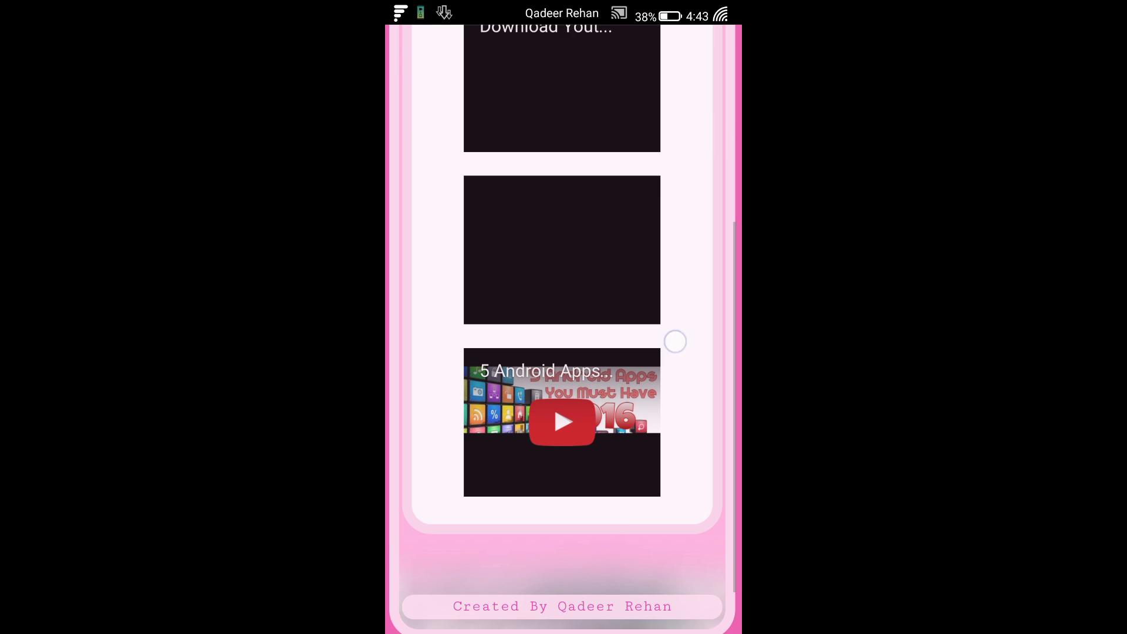
mouse_move(674, 183)
mouse_down()
mouse_move(675, 70)
mouse_move(634, 349)
mouse_move(634, 117)
mouse_up()
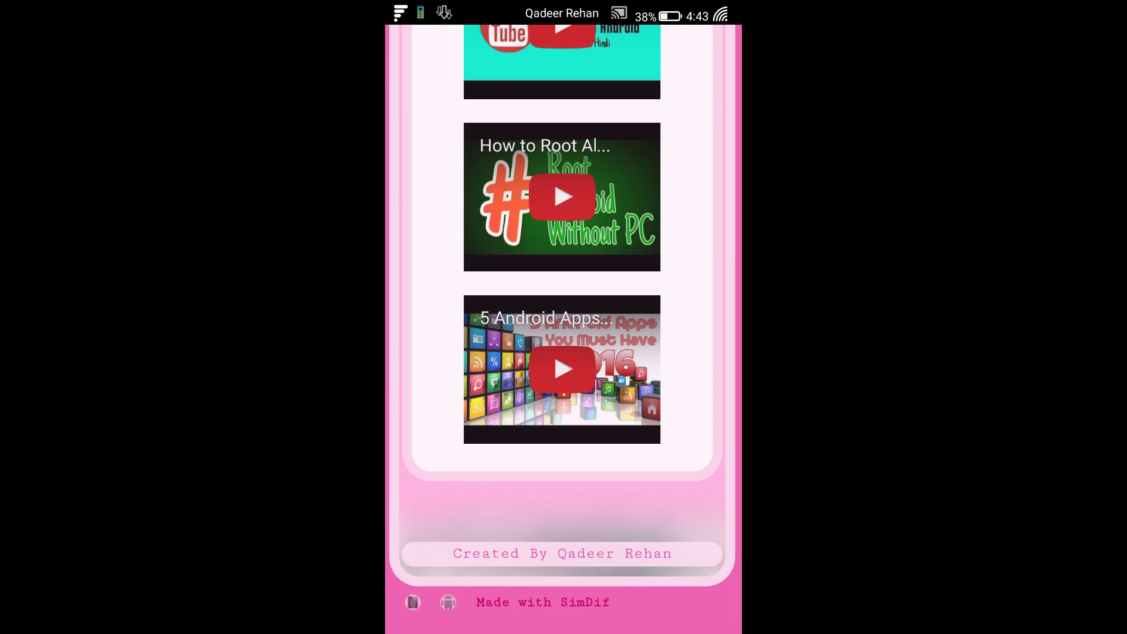
drag(634, 177, 634, 440)
click(669, 243)
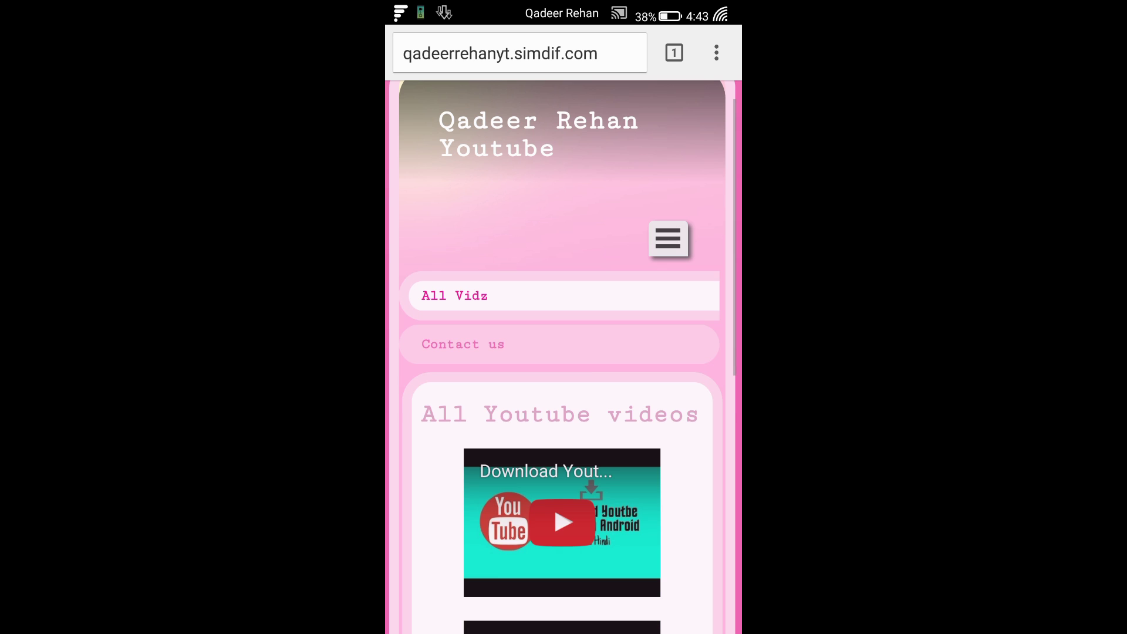
click(583, 358)
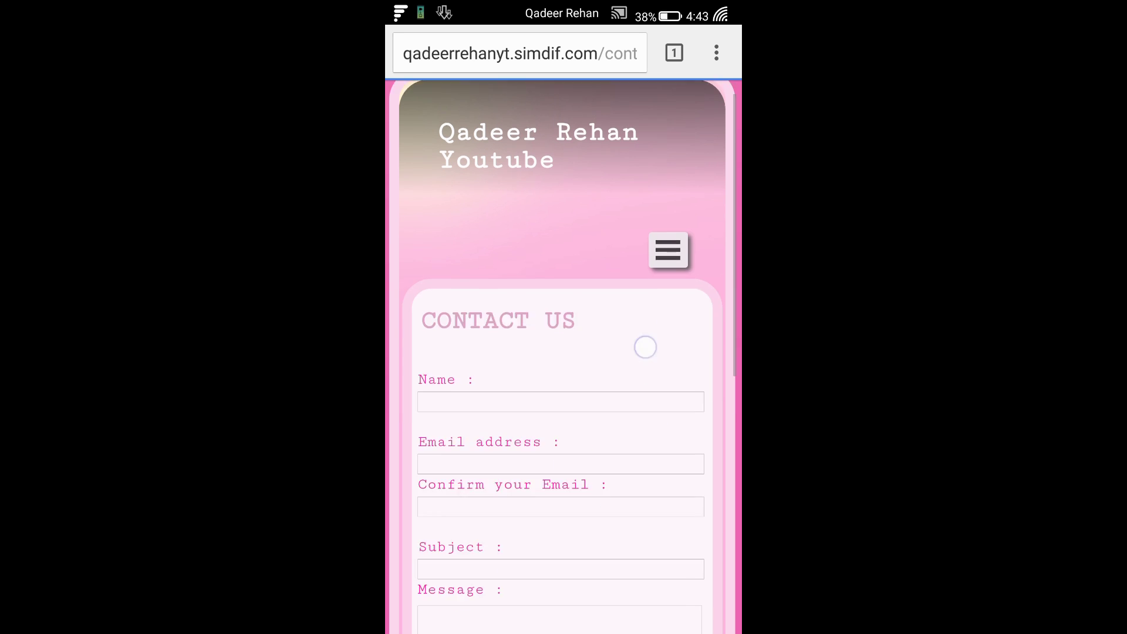
drag(644, 345, 646, 147)
drag(651, 297, 684, 184)
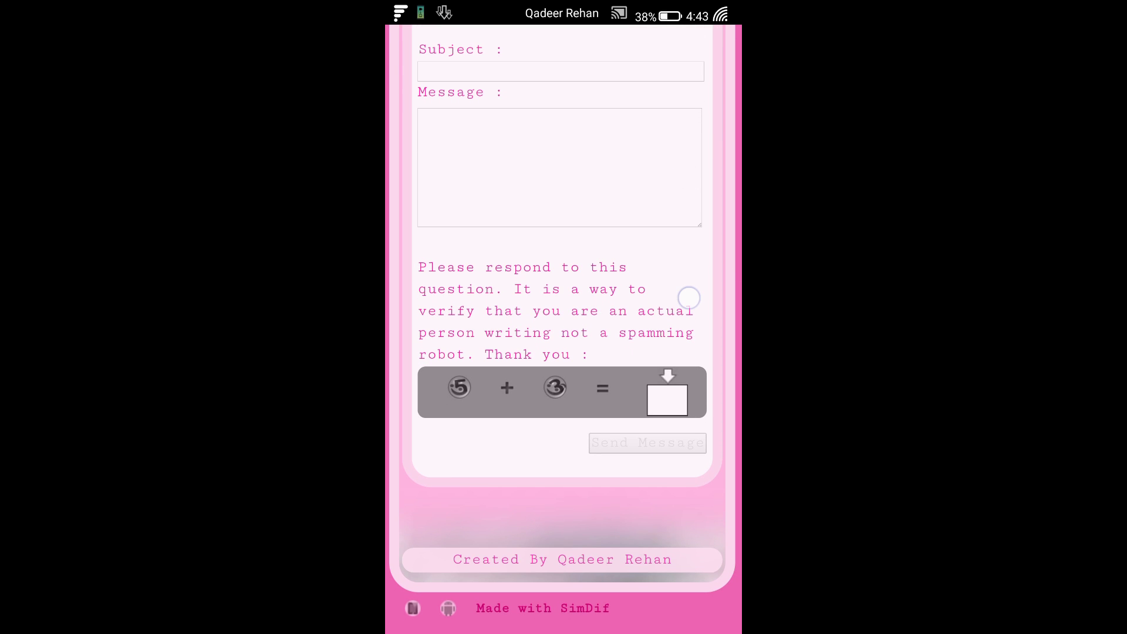
drag(688, 297, 693, 191)
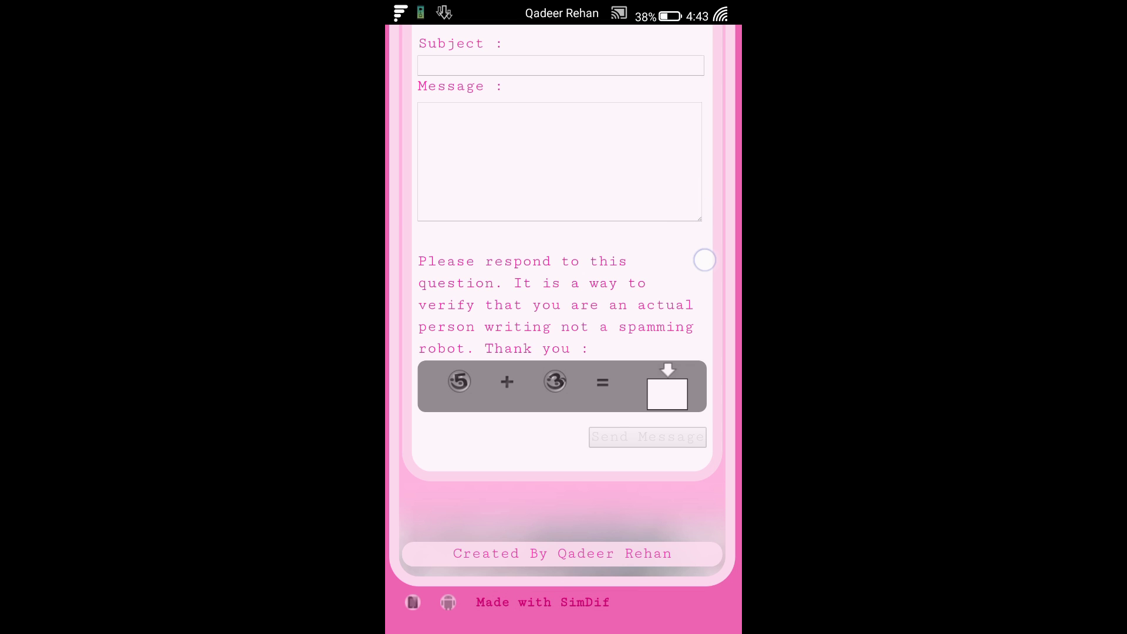
mouse_move(704, 260)
mouse_down()
mouse_move(706, 297)
mouse_move(702, 249)
mouse_move(699, 446)
mouse_up()
mouse_move(661, 367)
mouse_down()
mouse_move(680, 210)
mouse_move(681, 411)
mouse_up()
click(668, 271)
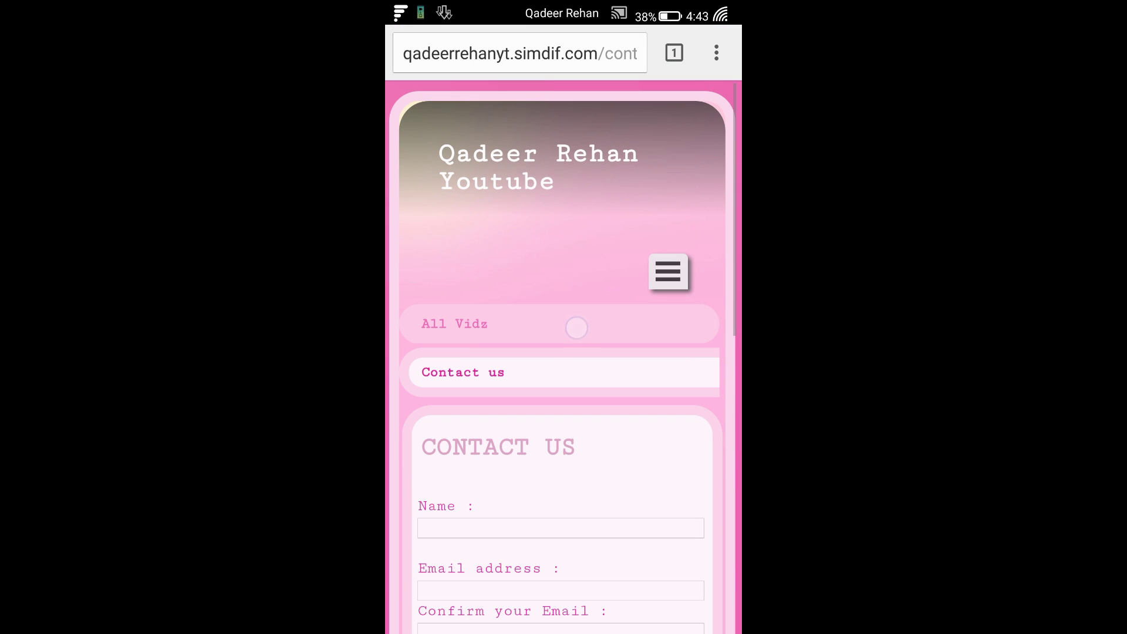
click(576, 328)
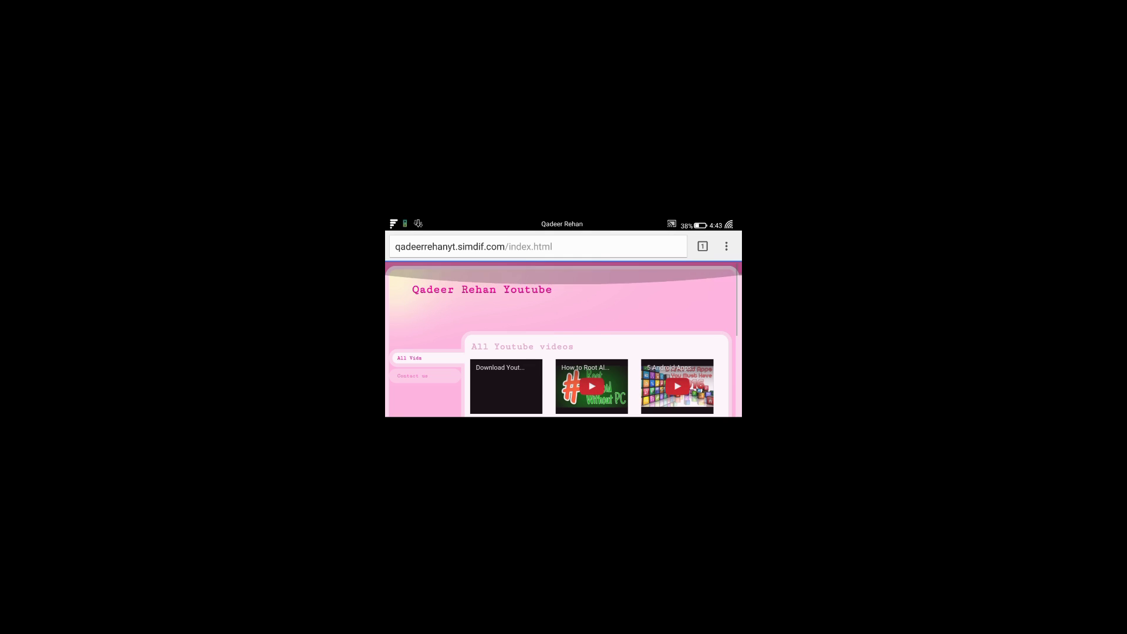
Go from the videos page to Contact us and look over the Name, Email, Subject and Message form.
scroll(681, 300, down, 5)
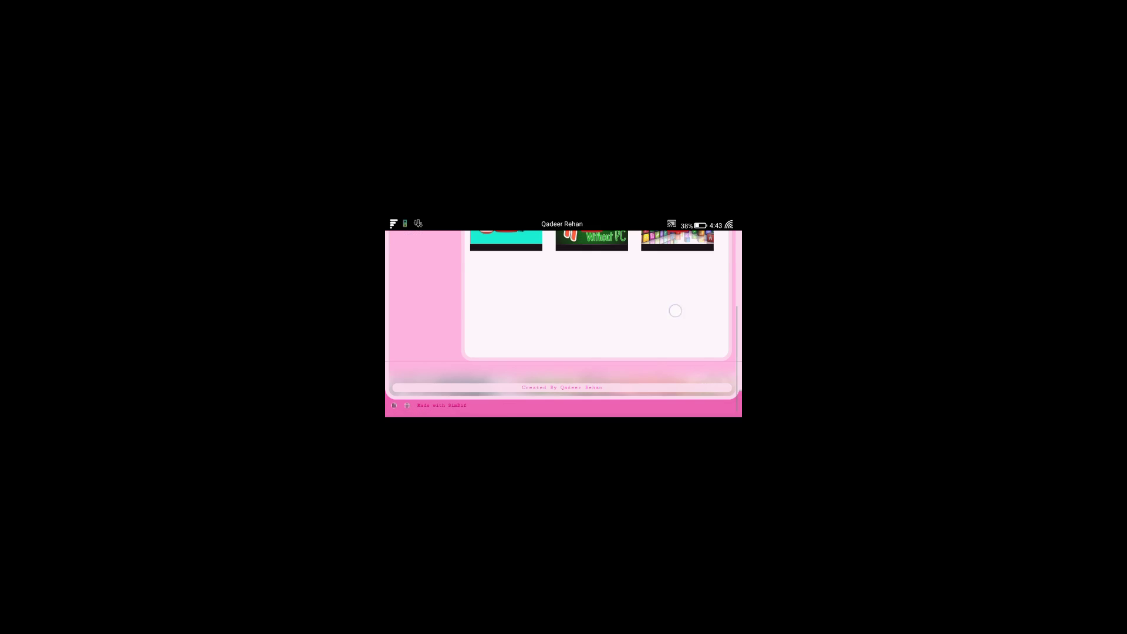
scroll(675, 306, up, 5)
scroll(677, 317, down, 4)
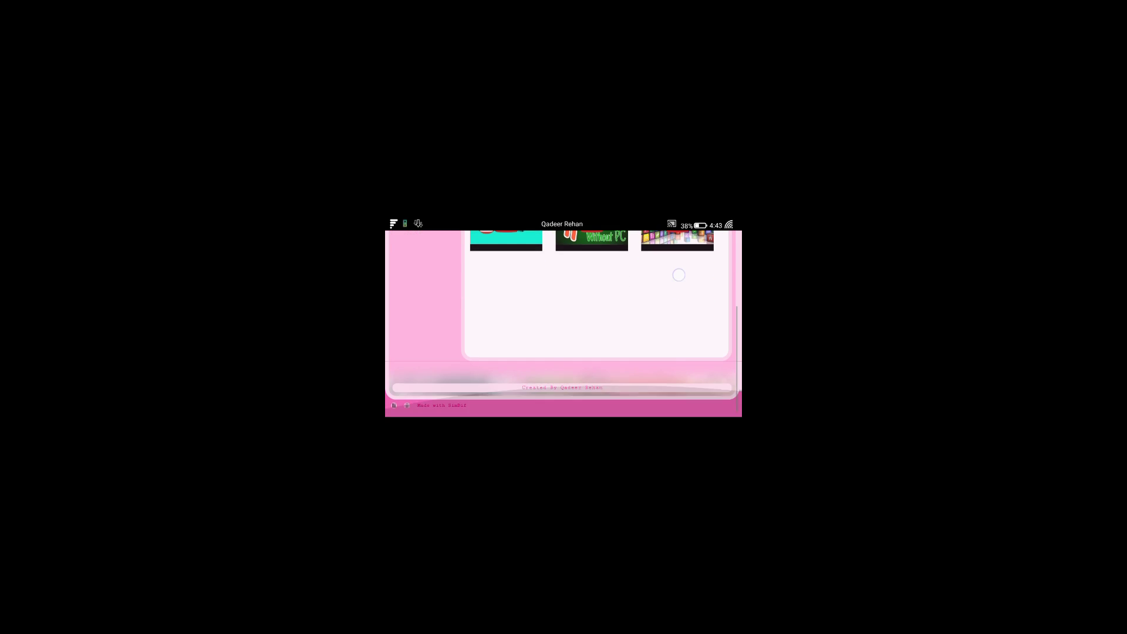
scroll(685, 292, up, 5)
scroll(685, 292, up, 2)
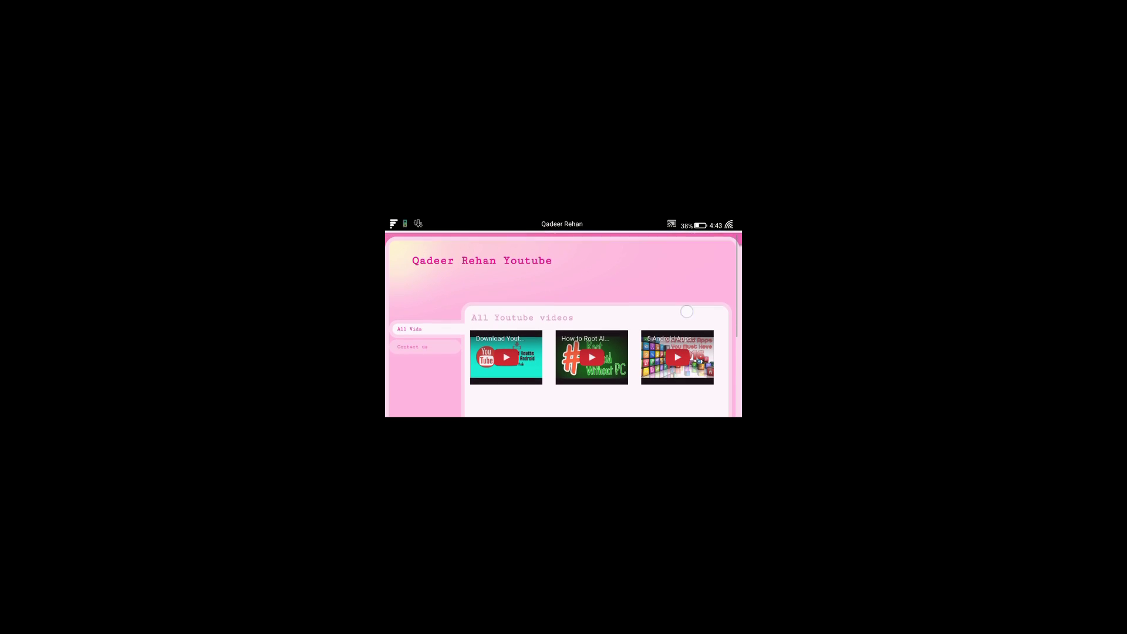
click(411, 376)
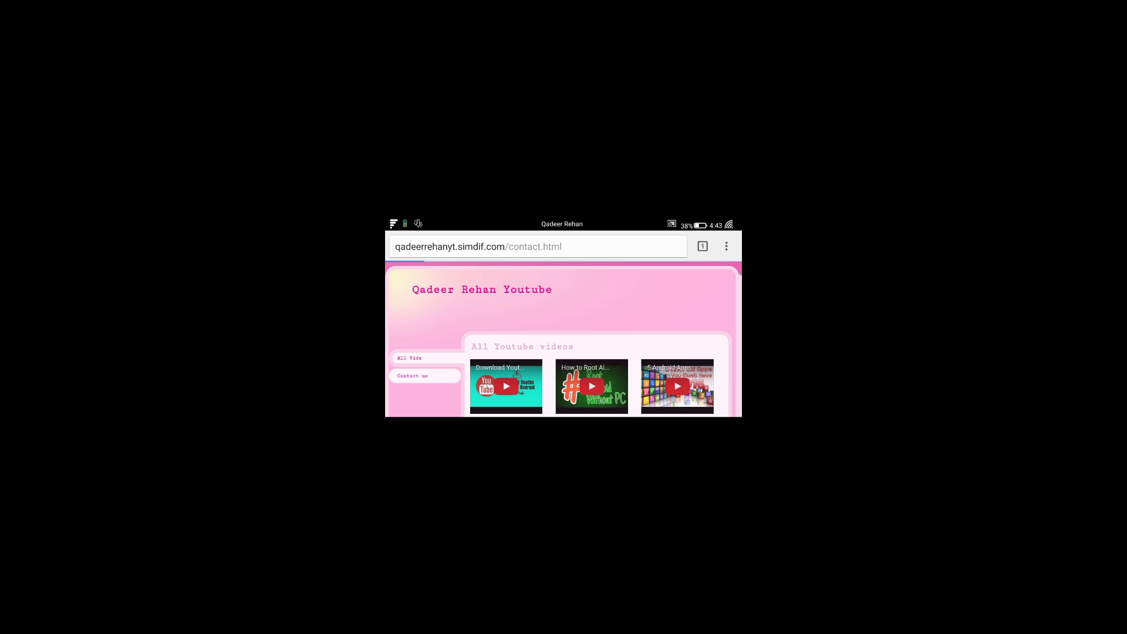
scroll(687, 319, down, 3)
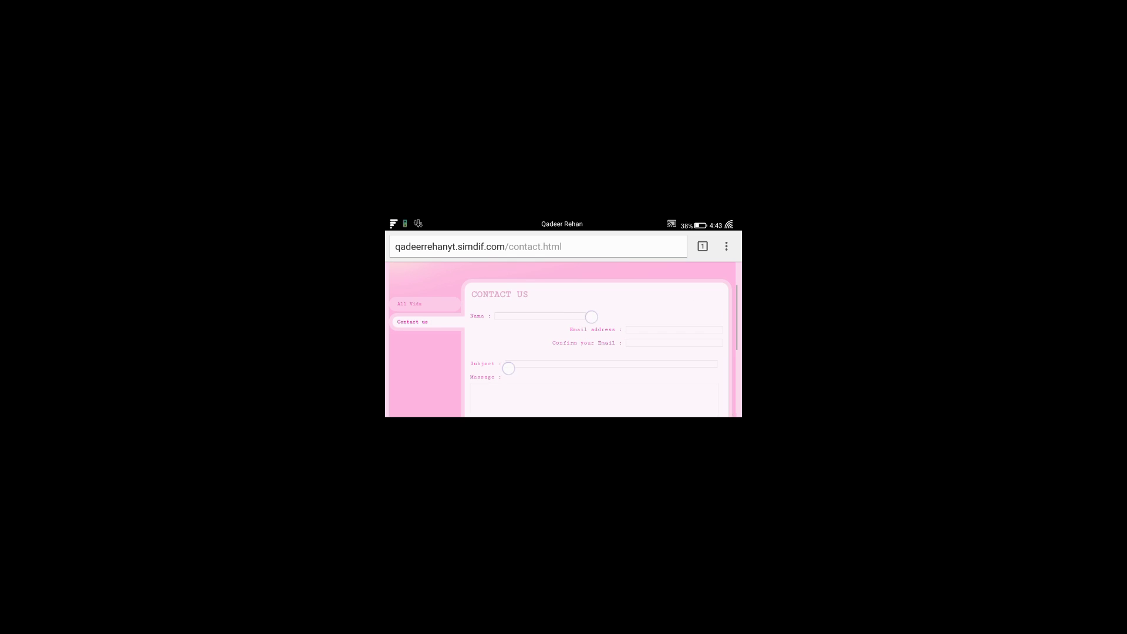
scroll(587, 352, down, 5)
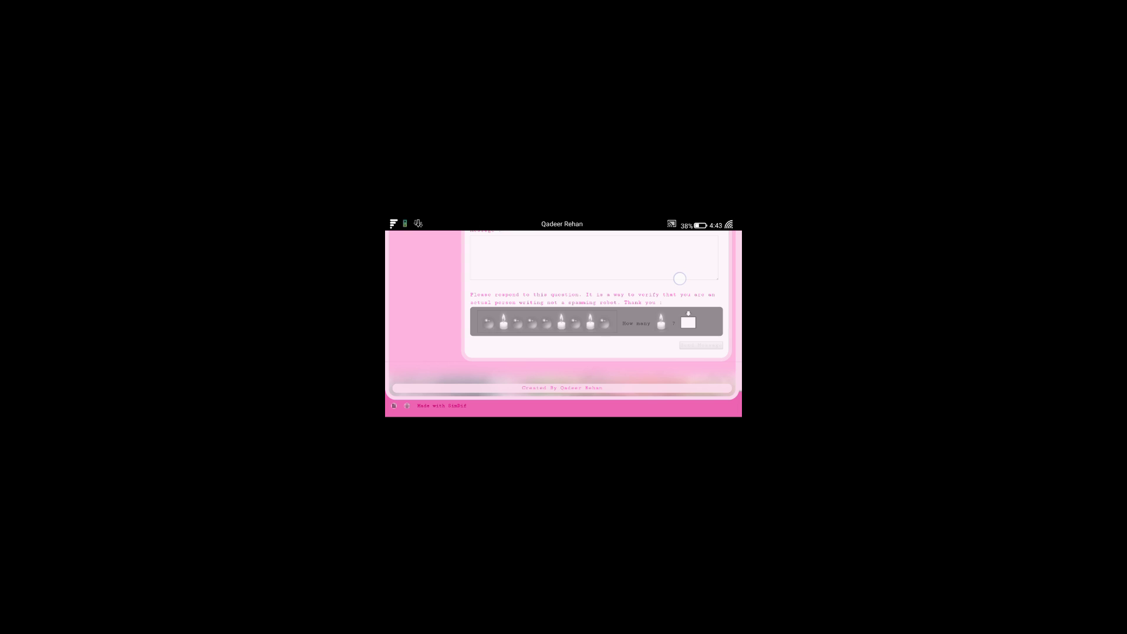
scroll(679, 278, up, 5)
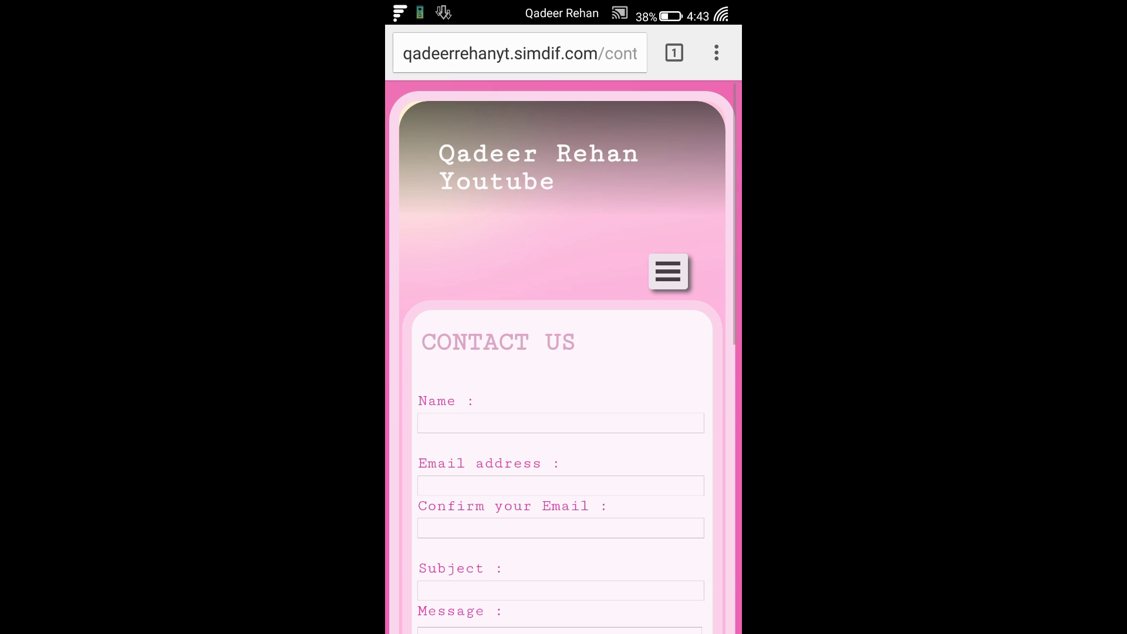
Clear the autofilled name and enter 'Thanks for watching plz subscribe' in the Name field.
click(587, 418)
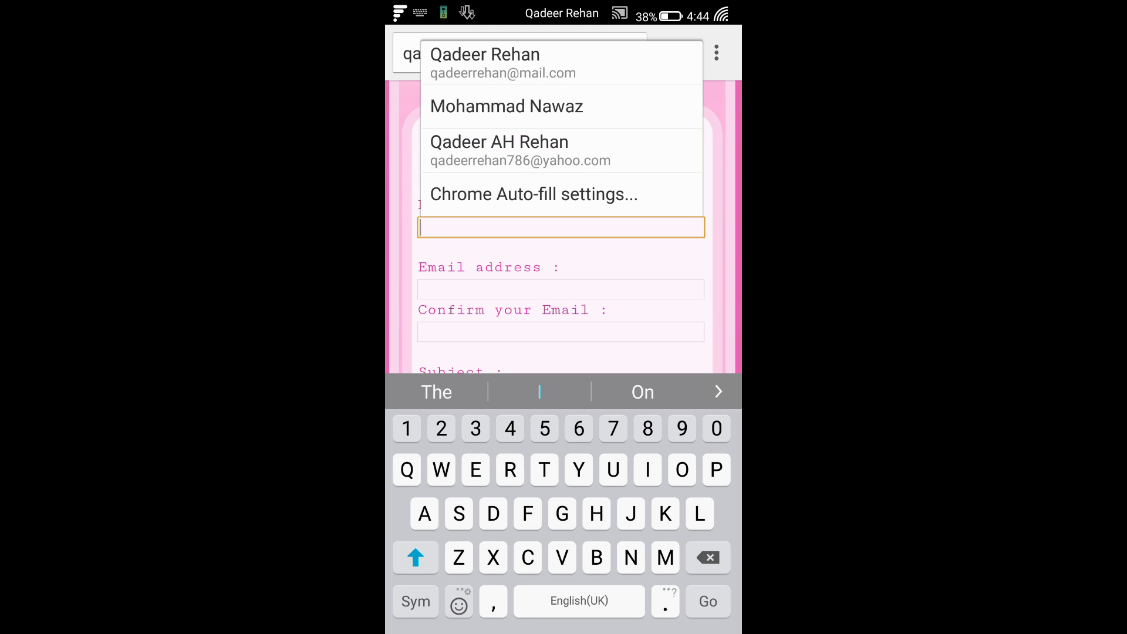
click(507, 106)
key(BackSpace)
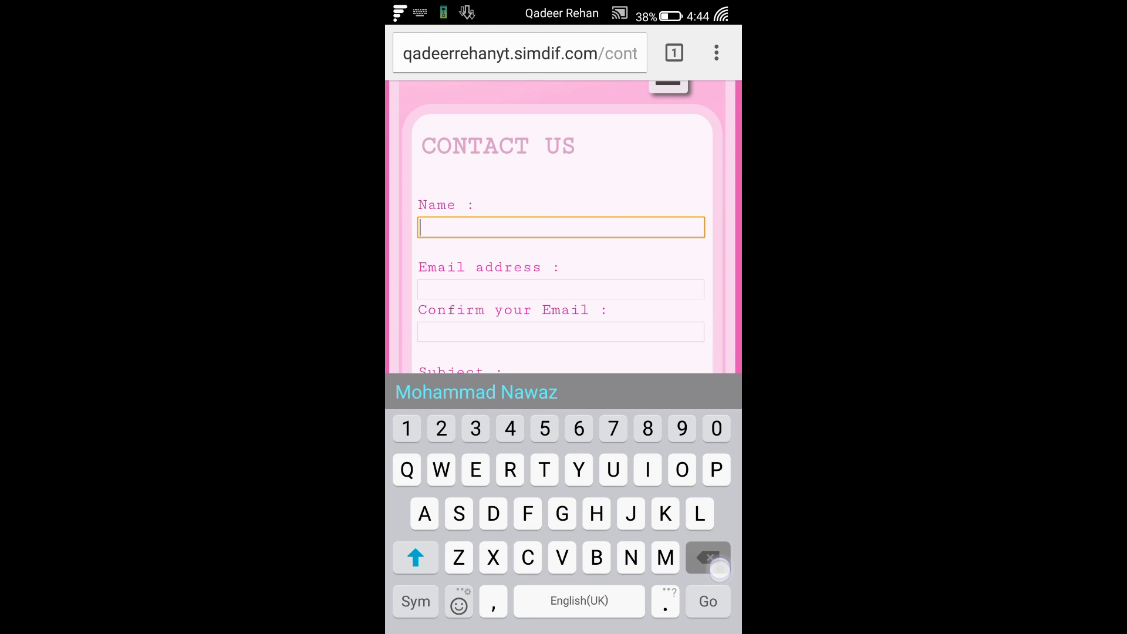
text(Tha)
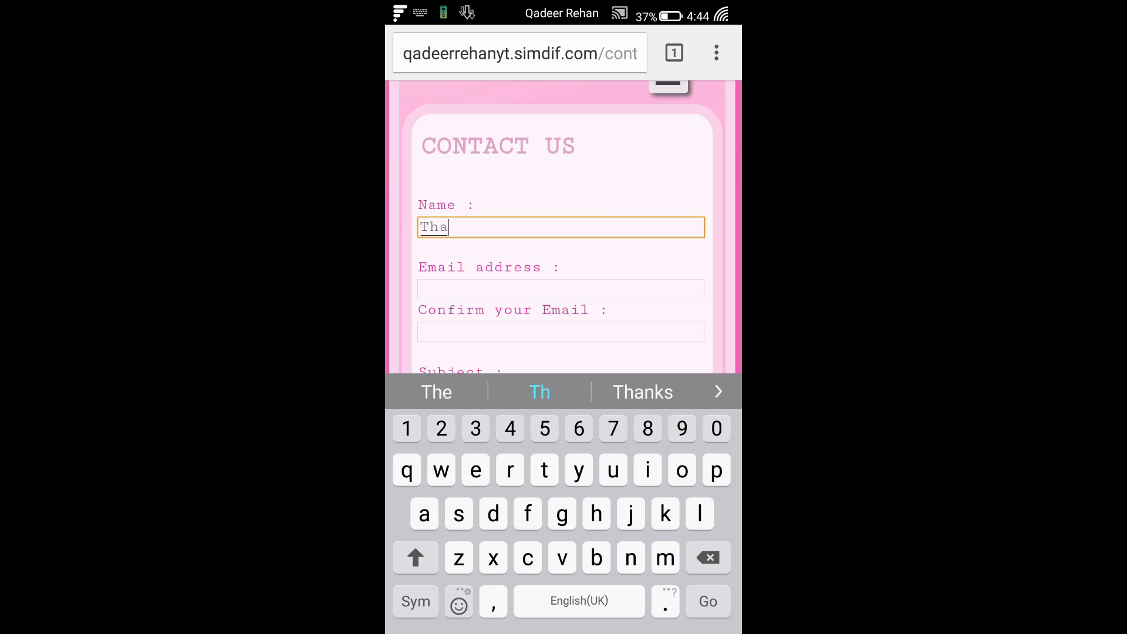
text(nks f)
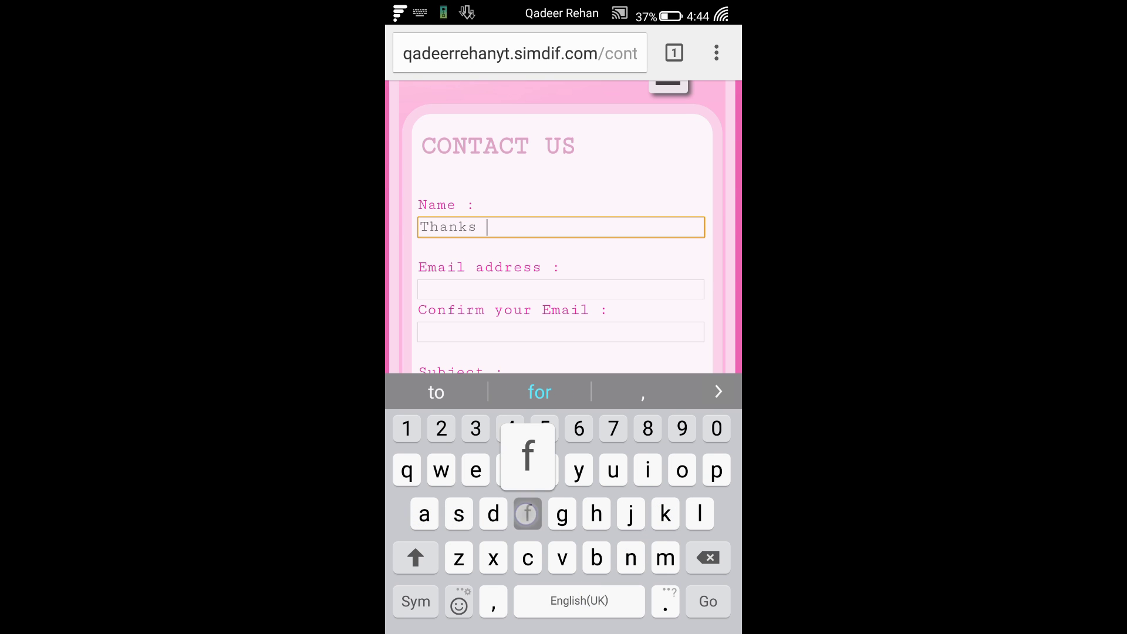
text(or )
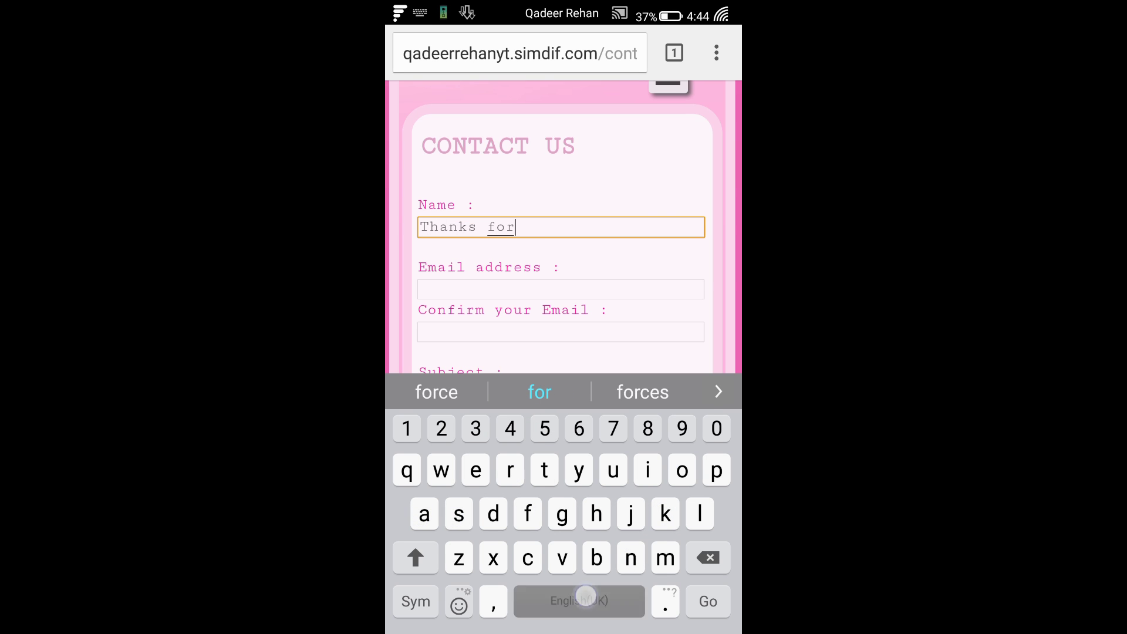
text(watc)
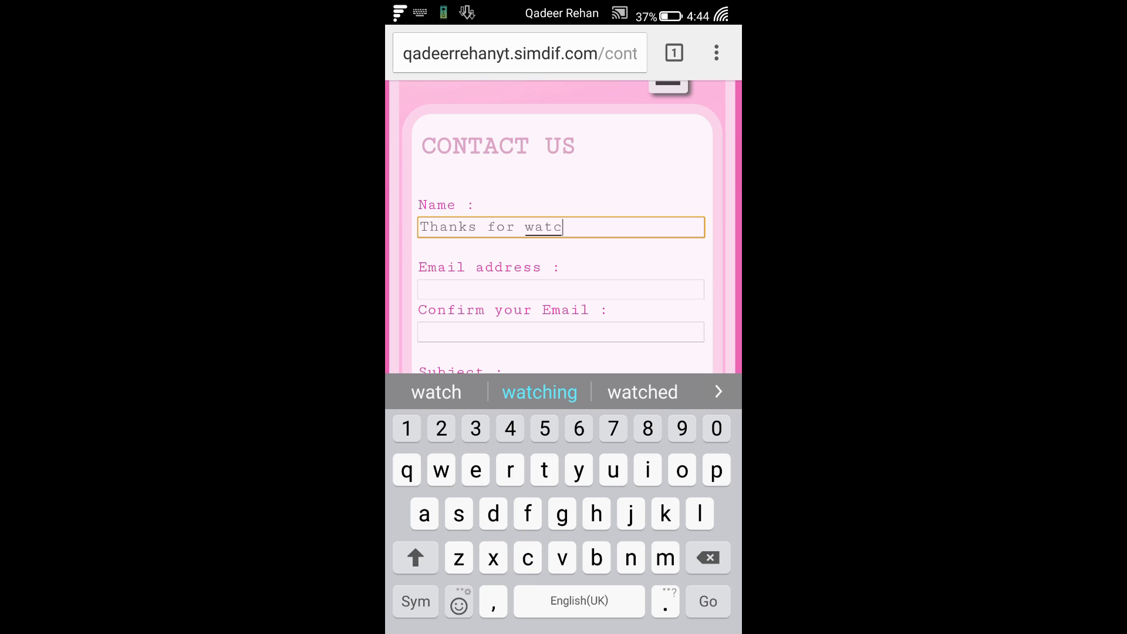
text(h)
click(436, 392)
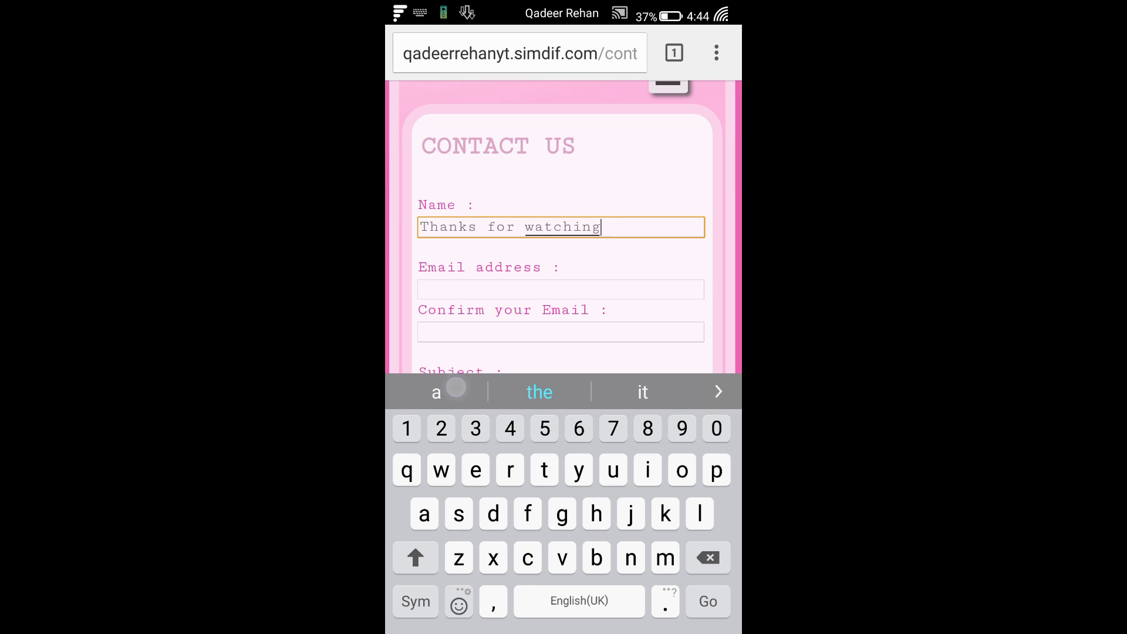
text( plz )
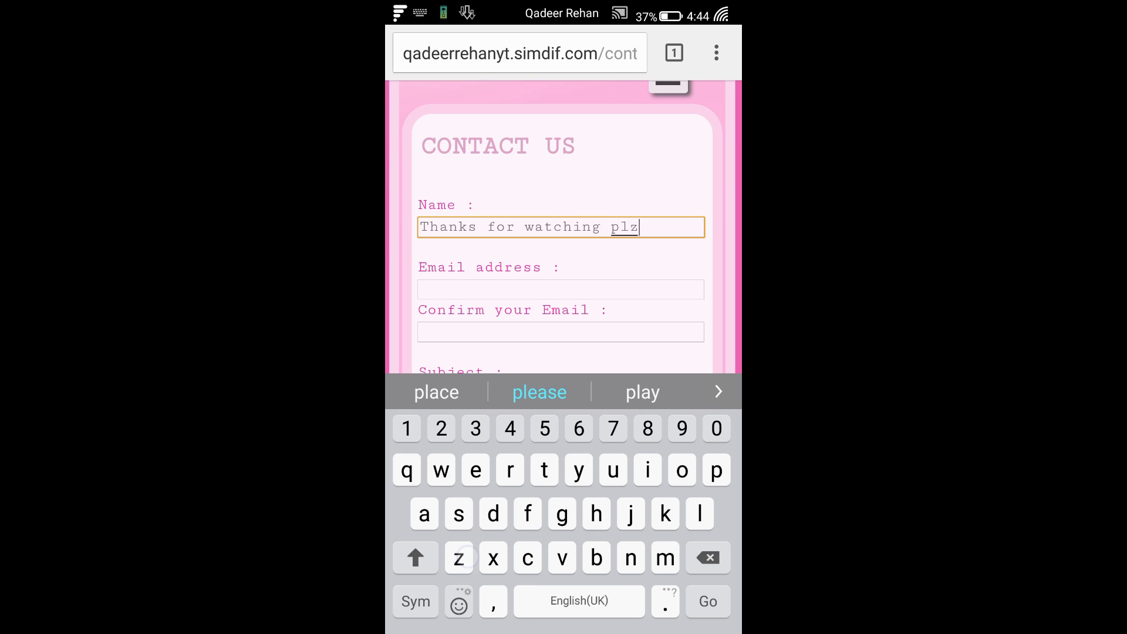
text(sub)
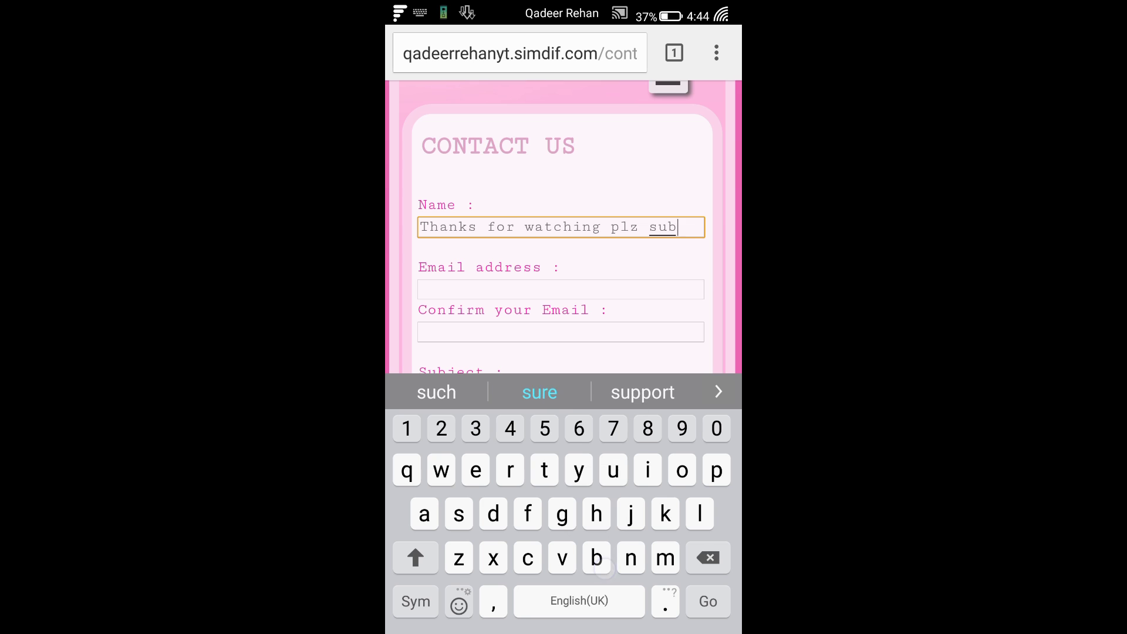
text(scr)
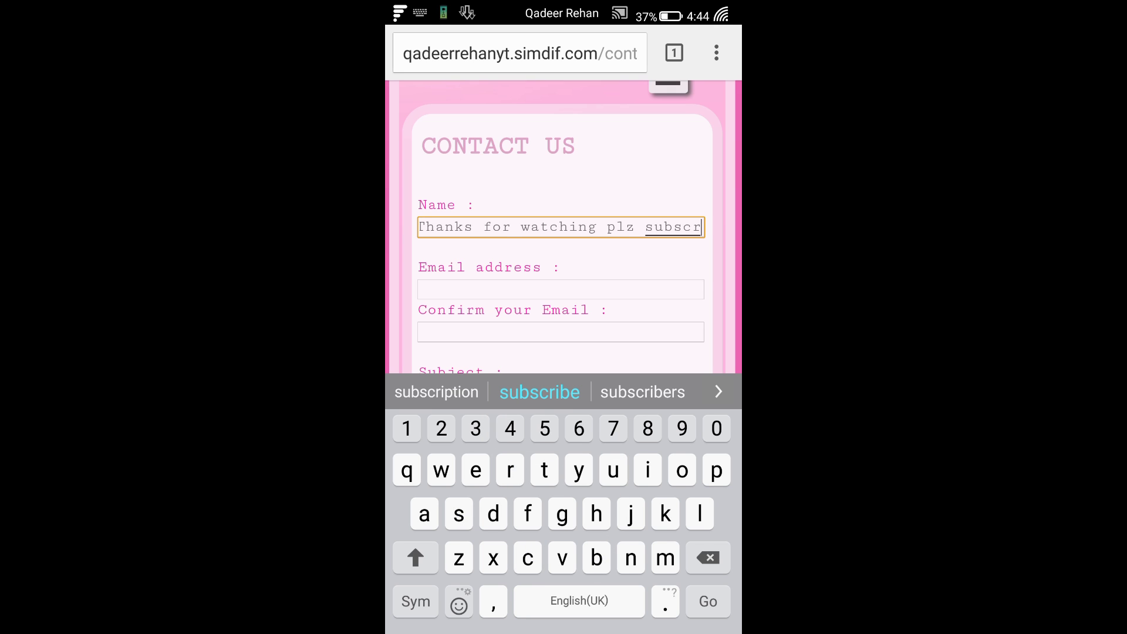
click(539, 392)
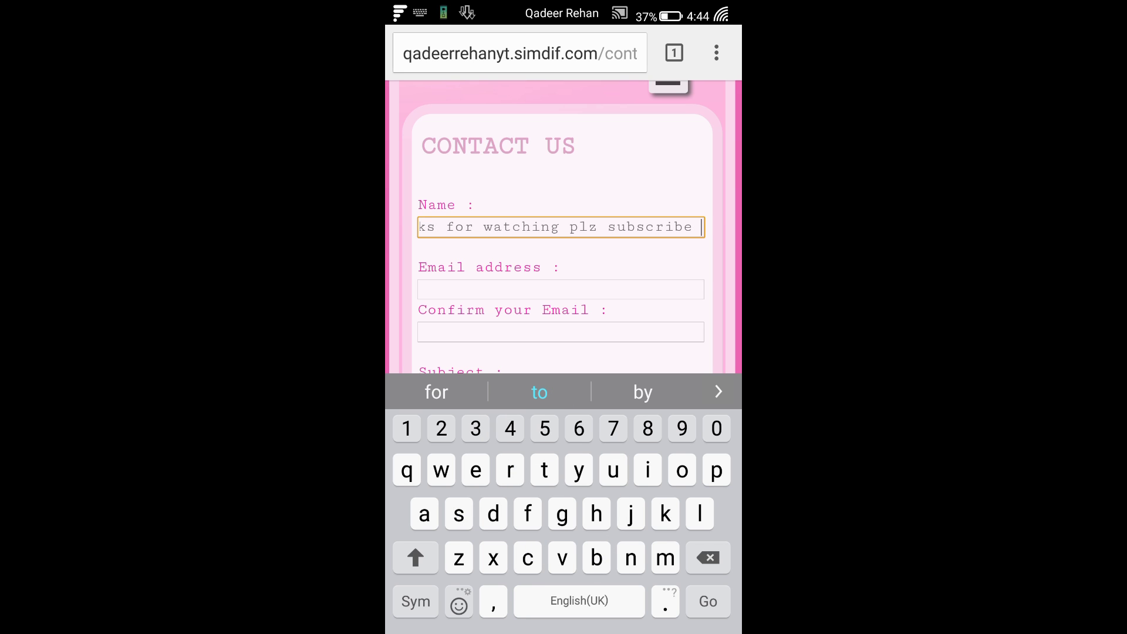